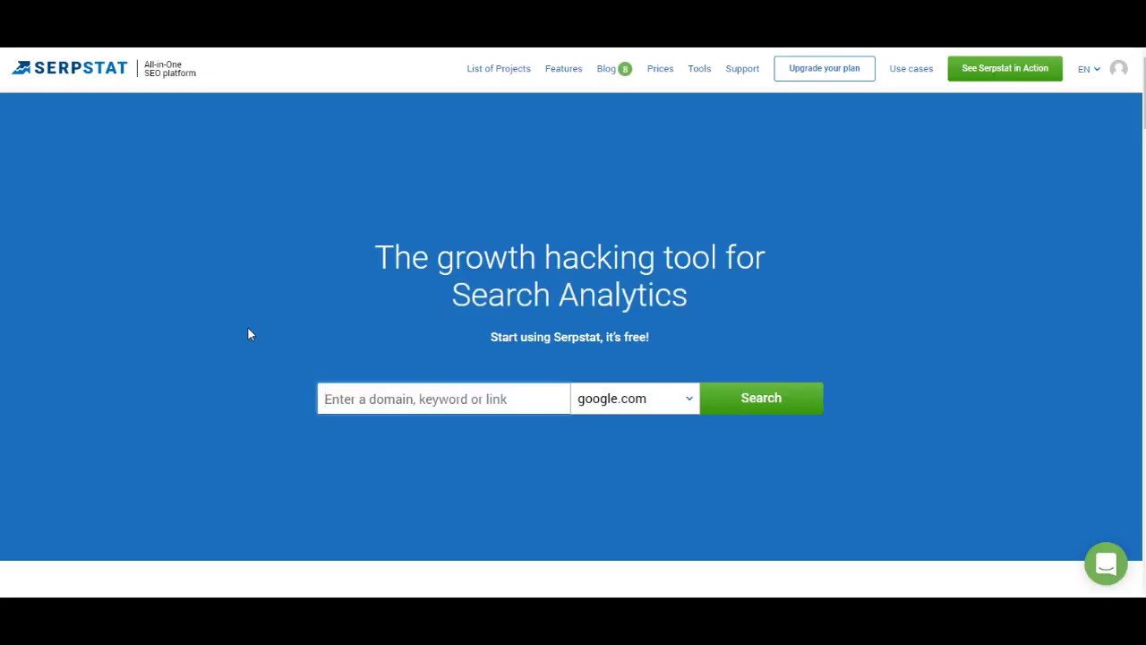
- Run a search analysis of the domain bhphotovideo.com in the google.com database
type("bhp")
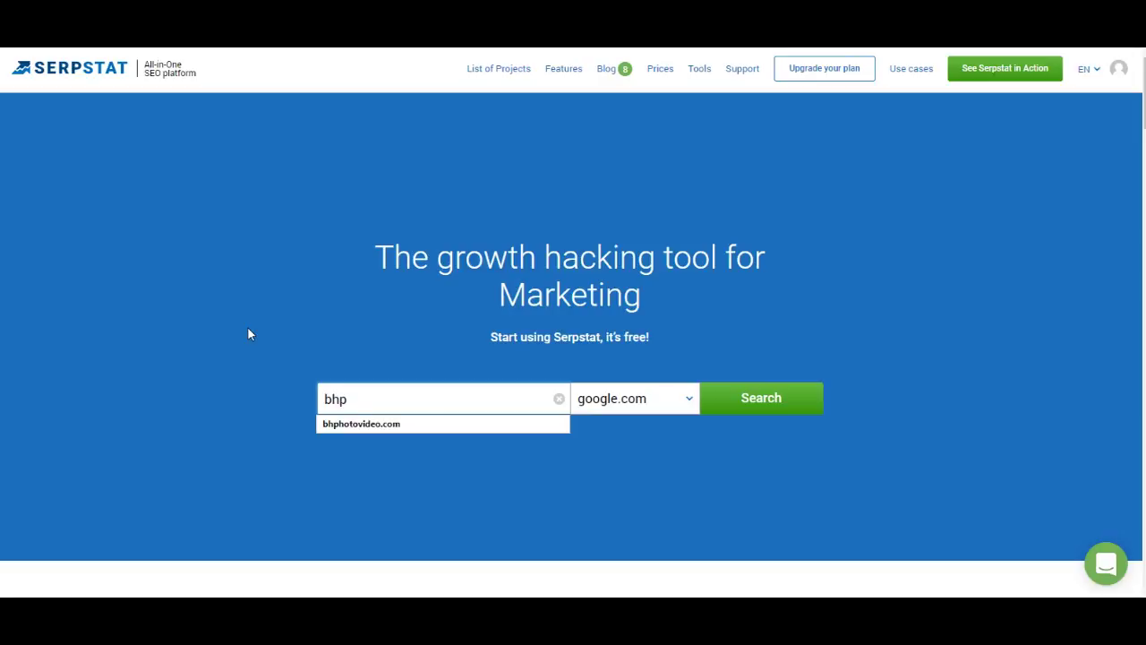
key("Down")
key("Return")
left_click(760, 408)
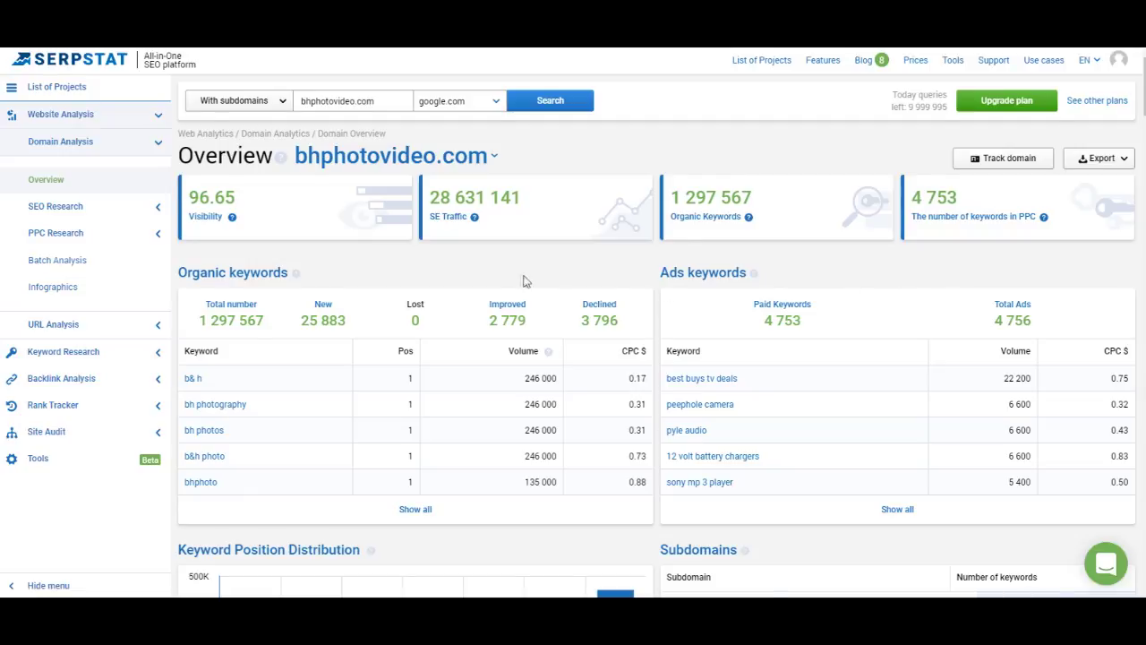
- Examine the domain's visibility trend and keyword position distribution, and return to the summary metrics of the overview
scroll(416, 338, "down", 5)
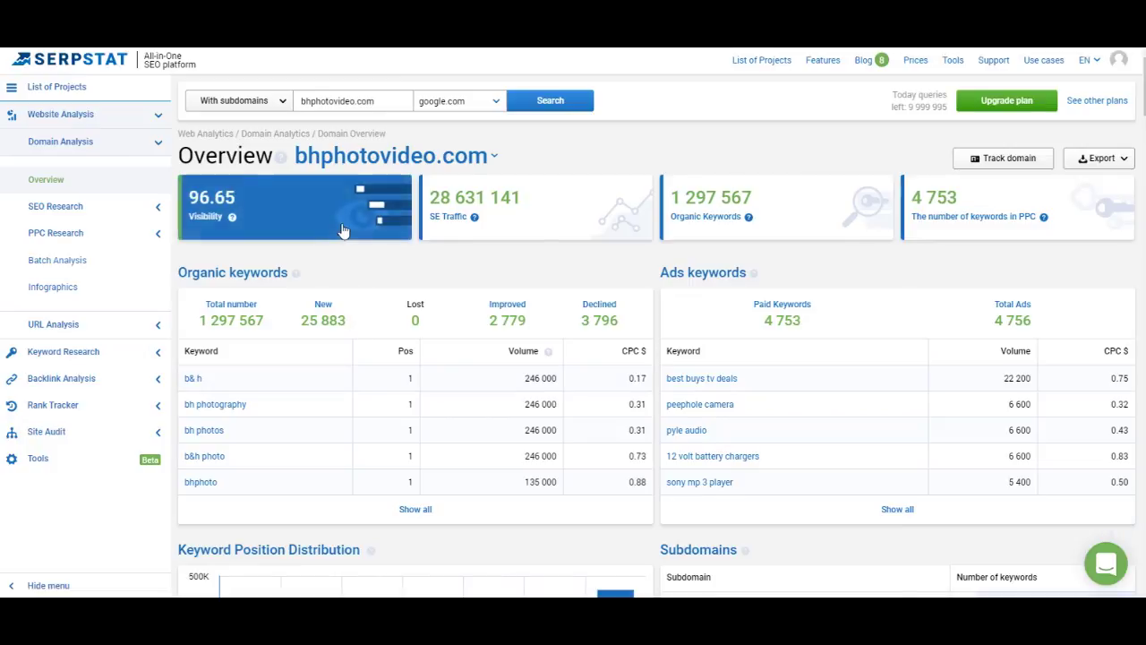
left_click(343, 231)
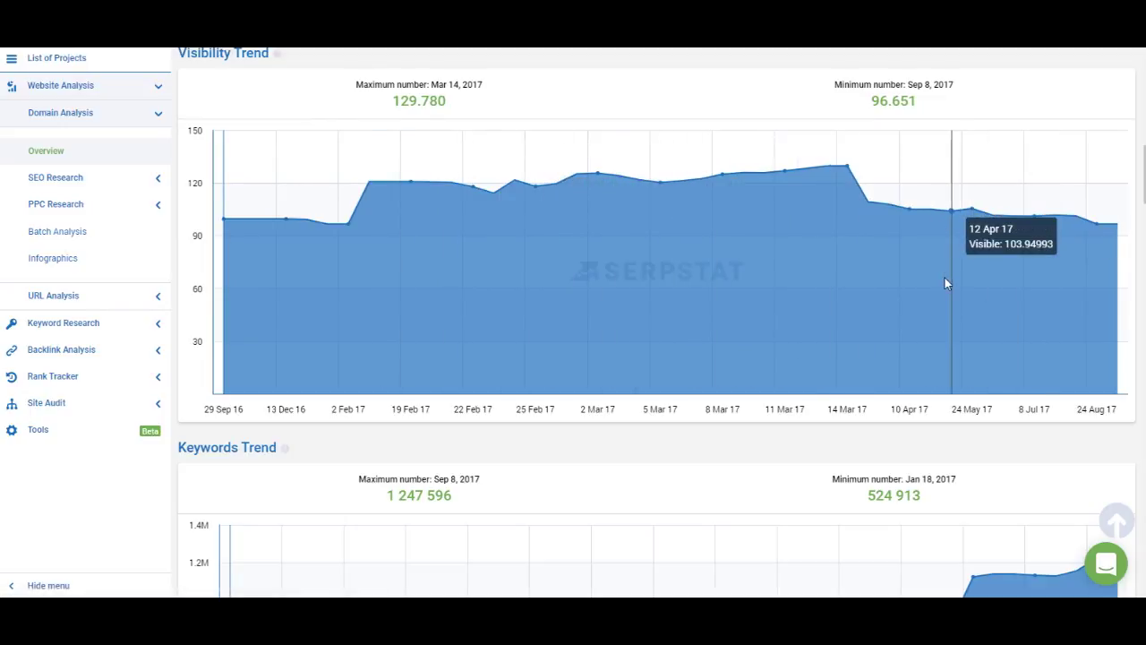
scroll(946, 281, "up", 15)
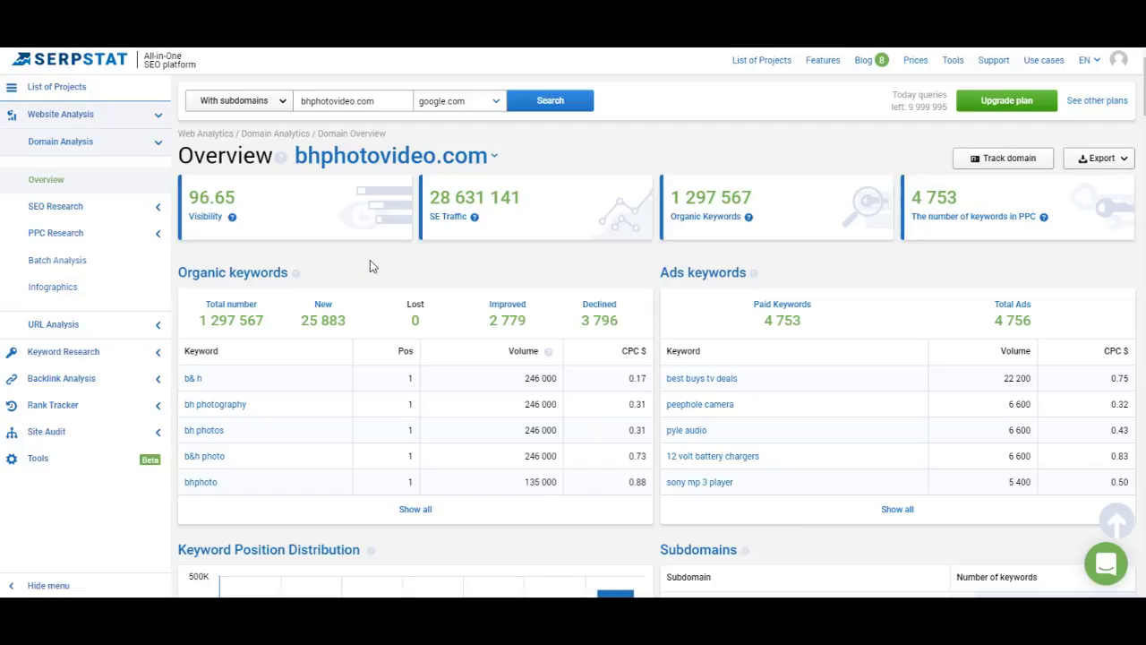
scroll(376, 260, "down", 5)
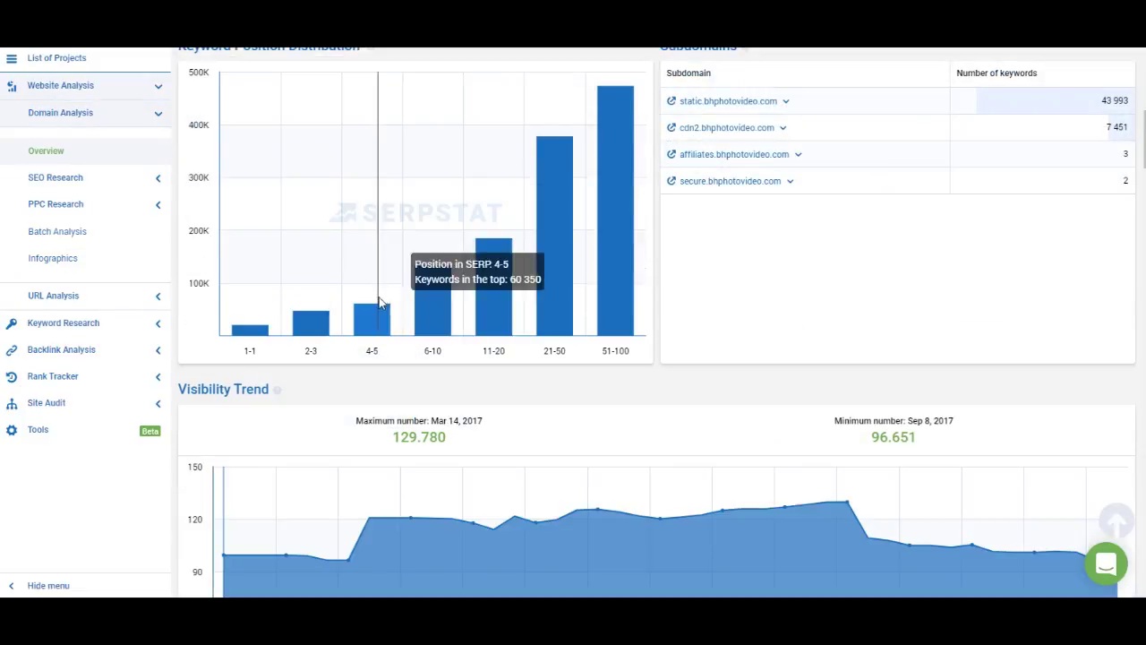
scroll(433, 417, "down", 2)
scroll(687, 393, "up", 7)
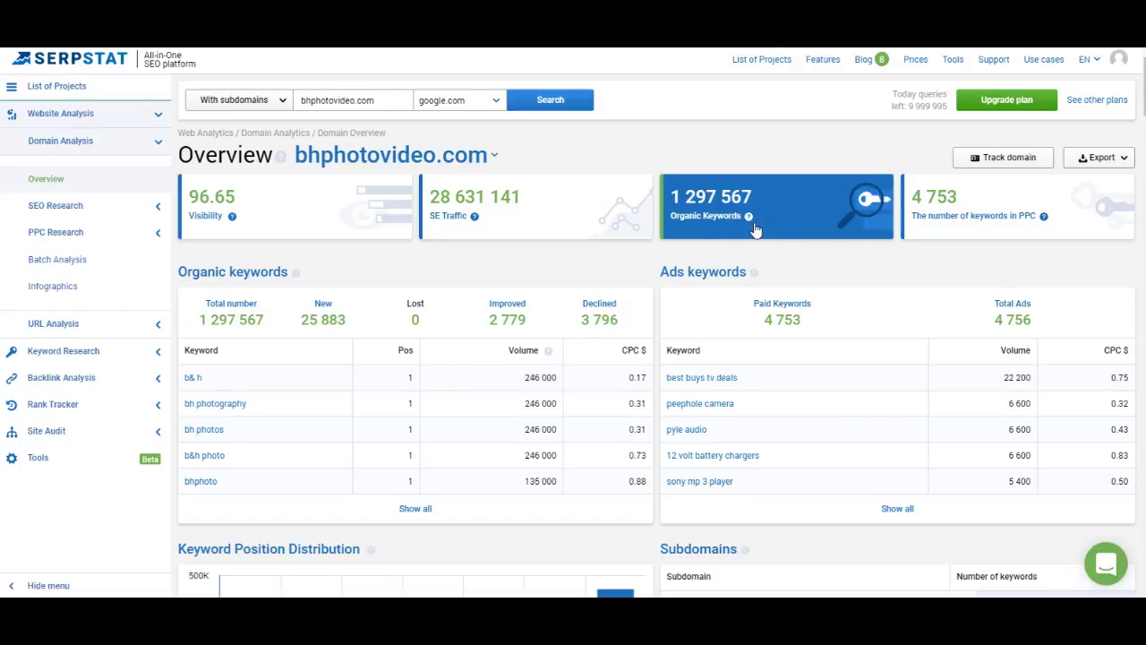
- Open the full organic keywords report for bhphotovideo.com and examine the position changes of its US Google keywords
left_click(233, 271)
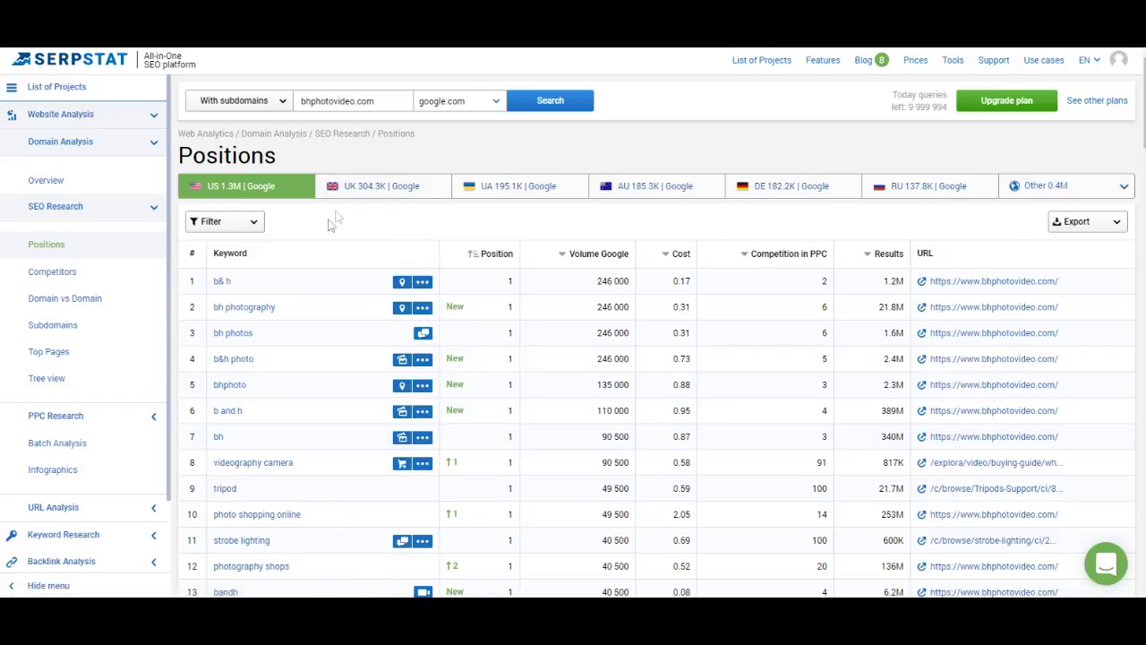
mouse_move(400, 285)
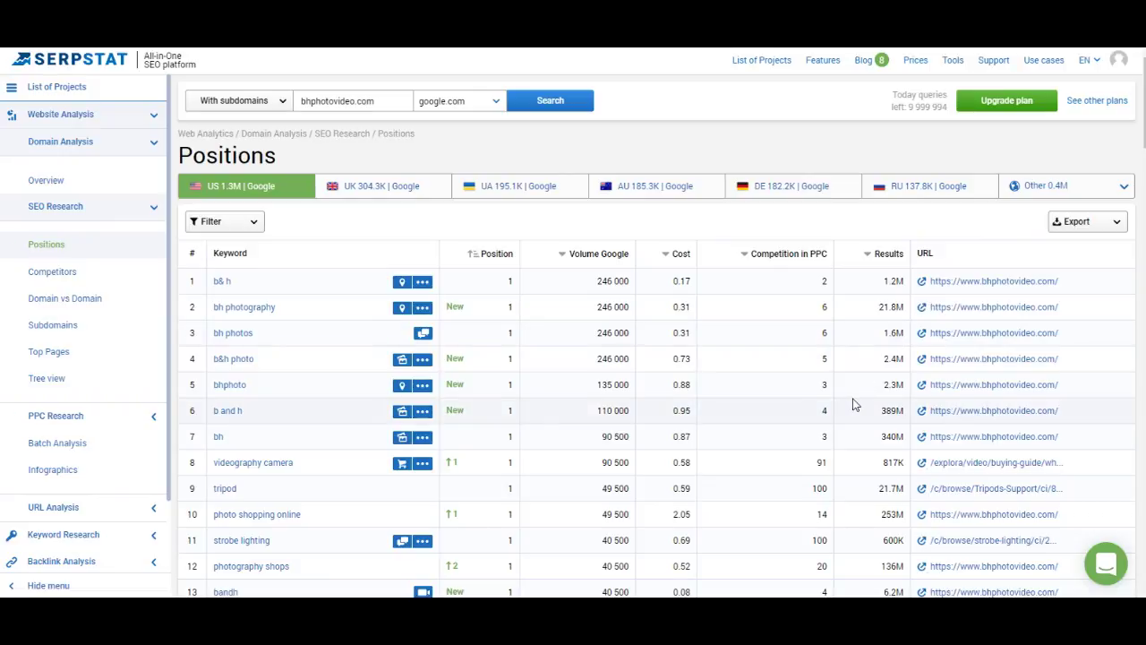
scroll(466, 390, "down", 3)
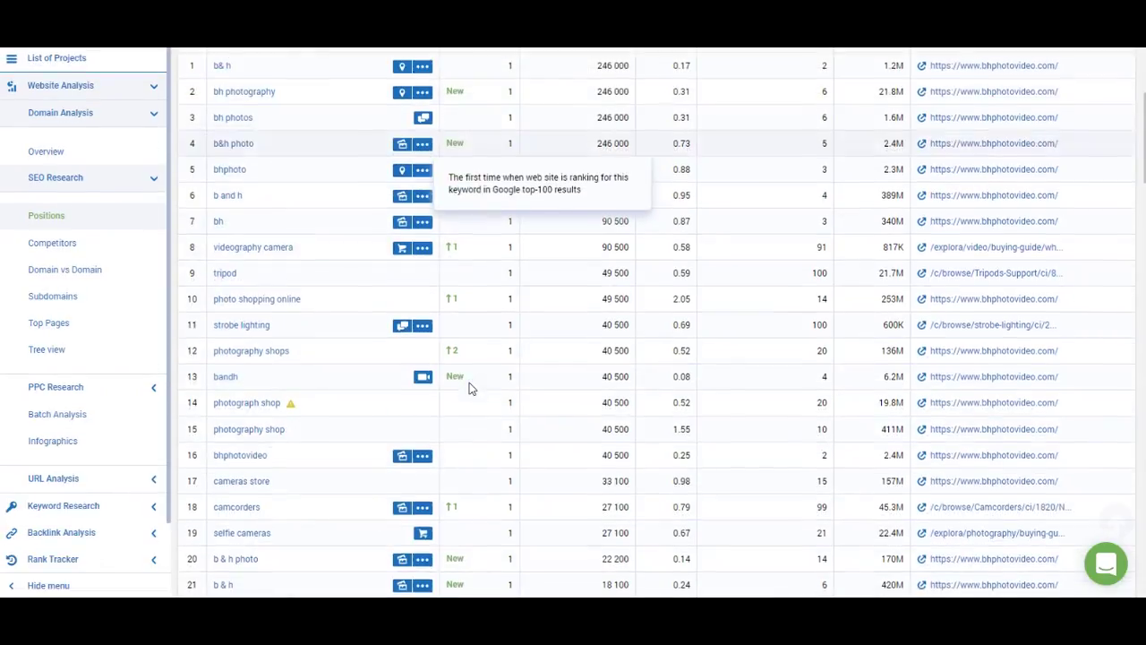
scroll(465, 394, "up", 3)
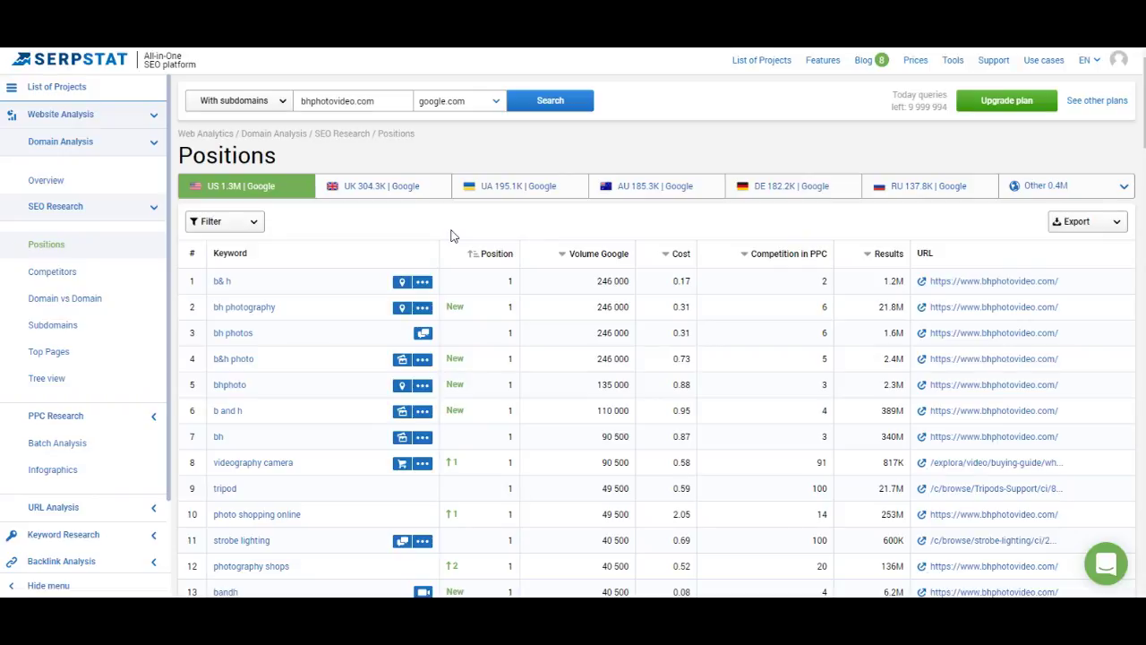
scroll(452, 235, "down", 3)
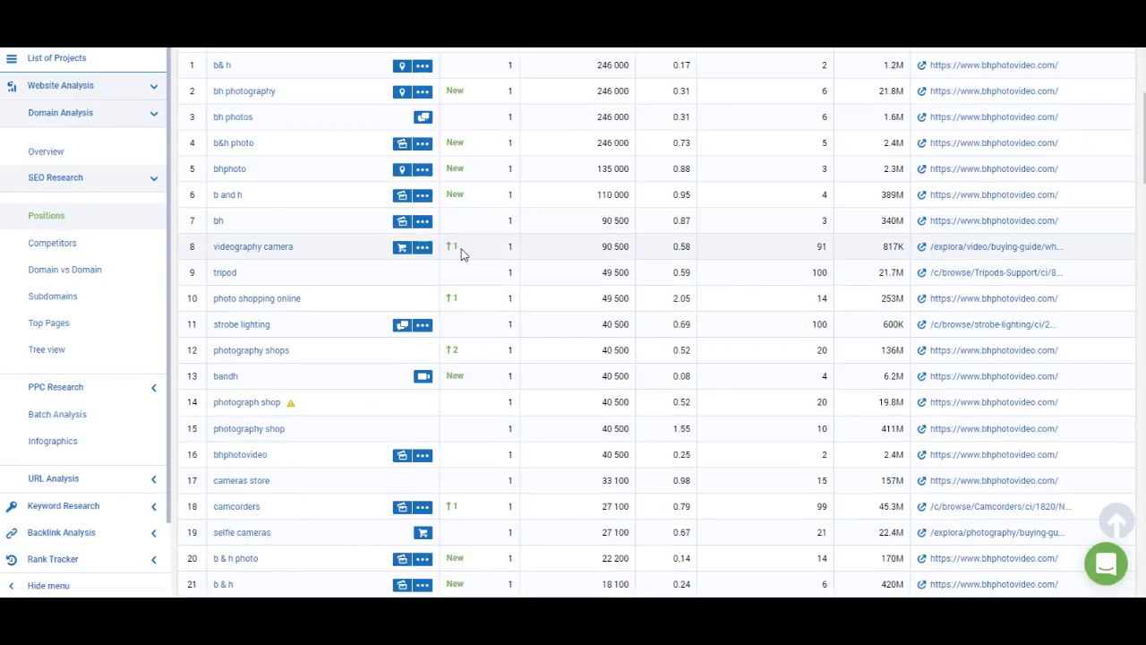
scroll(477, 260, "down", 10)
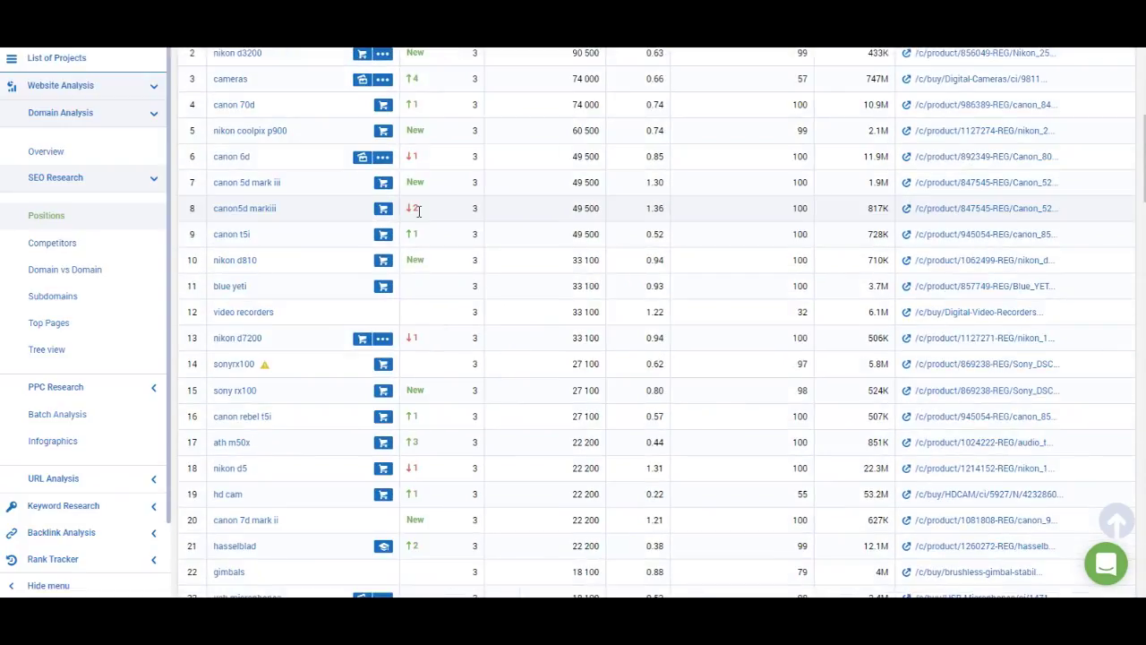
scroll(463, 294, "down", 2)
scroll(446, 331, "down", 2)
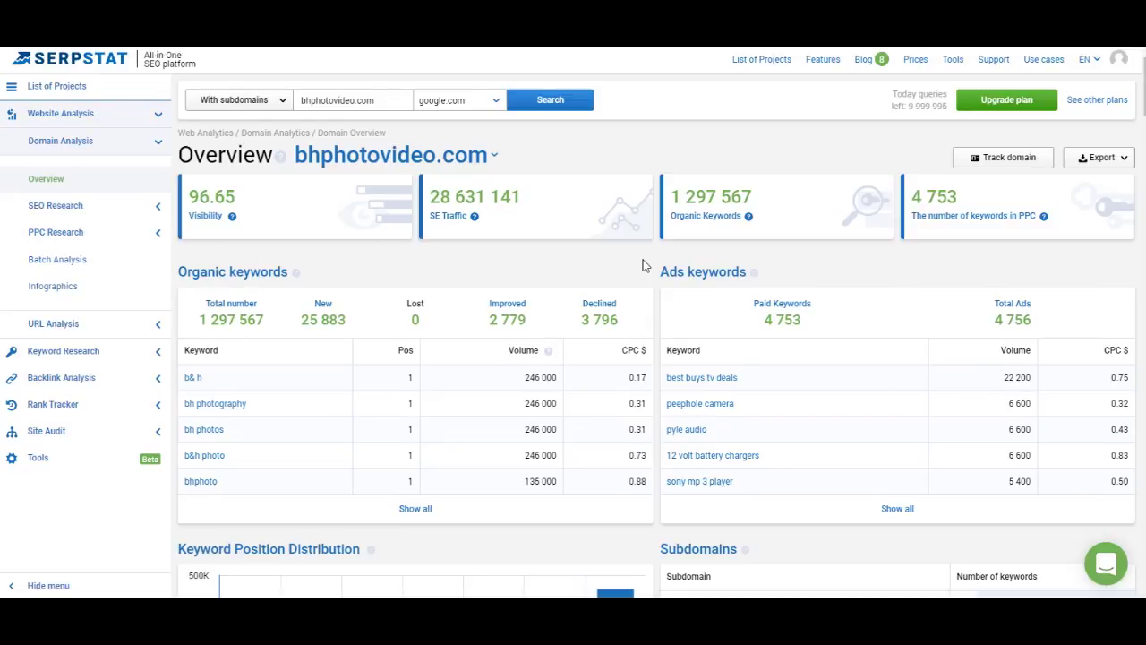
- Inspect the keyword position distribution chart in the bhphotovideo.com overview
scroll(642, 265, "down", 5)
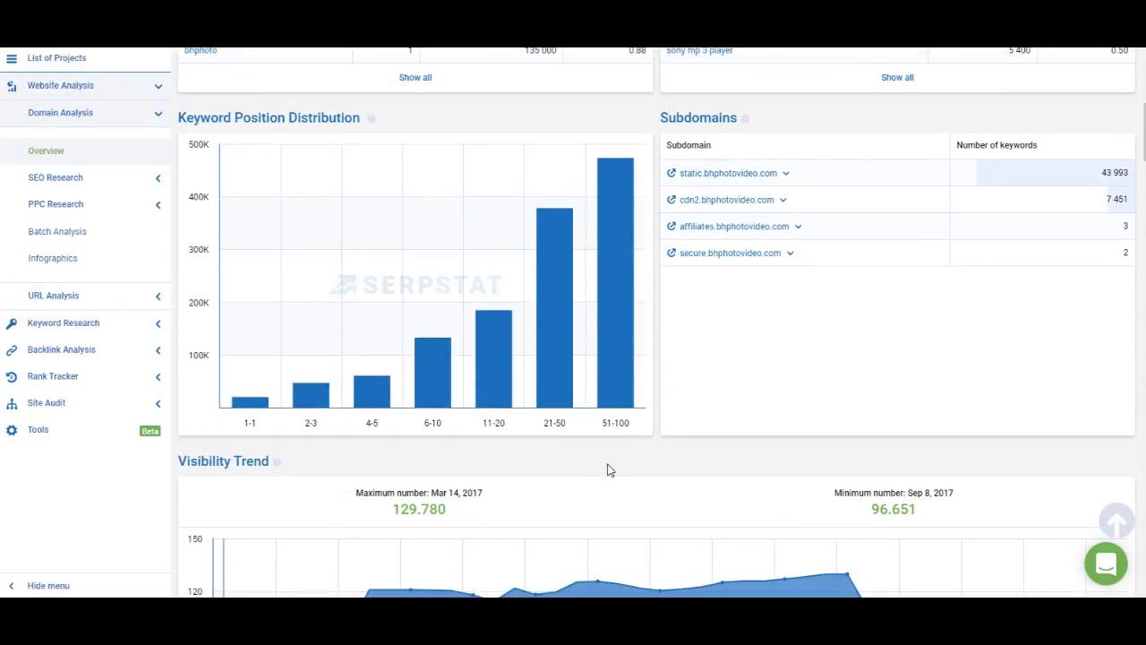
mouse_move(311, 411)
mouse_move(534, 223)
- Open the overview of the subdomain static.bhphotovideo.com and review its keyword distribution and most visible pages
left_click(735, 177)
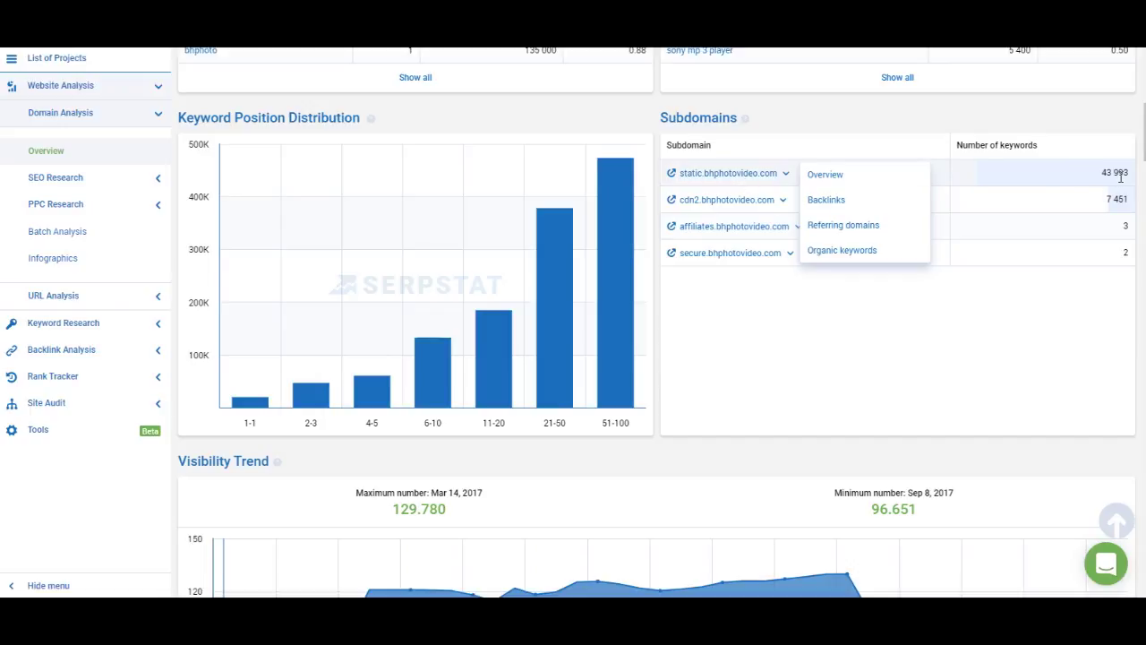
left_click(825, 175)
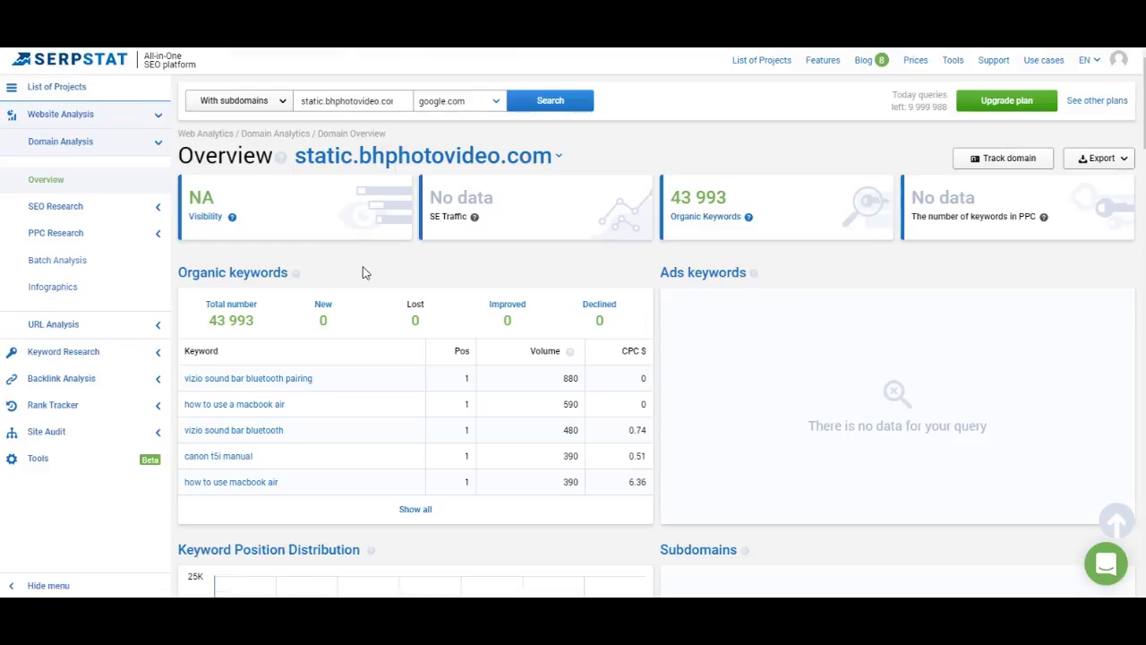
scroll(269, 307, "down", 3)
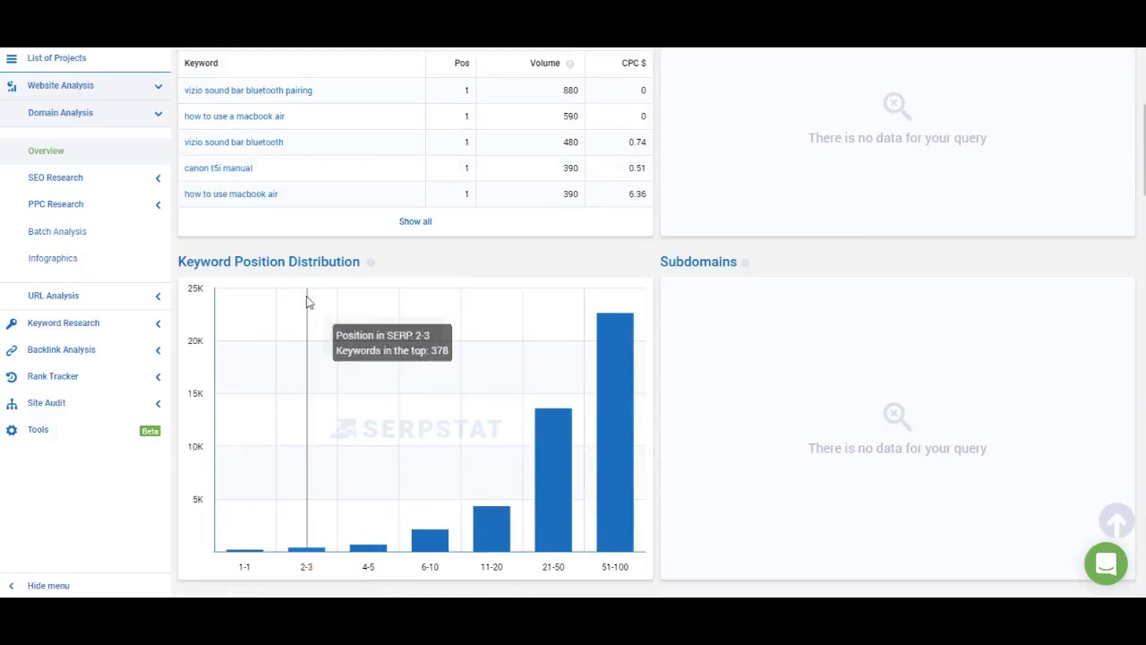
scroll(295, 415, "down", 3)
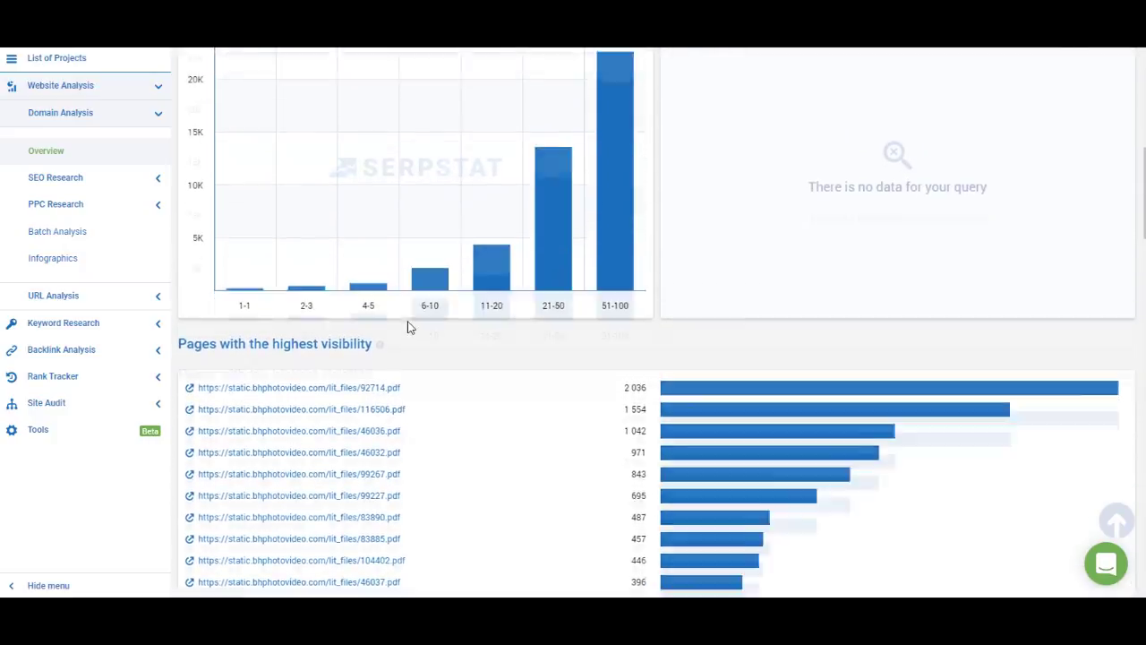
scroll(407, 328, "up", 3)
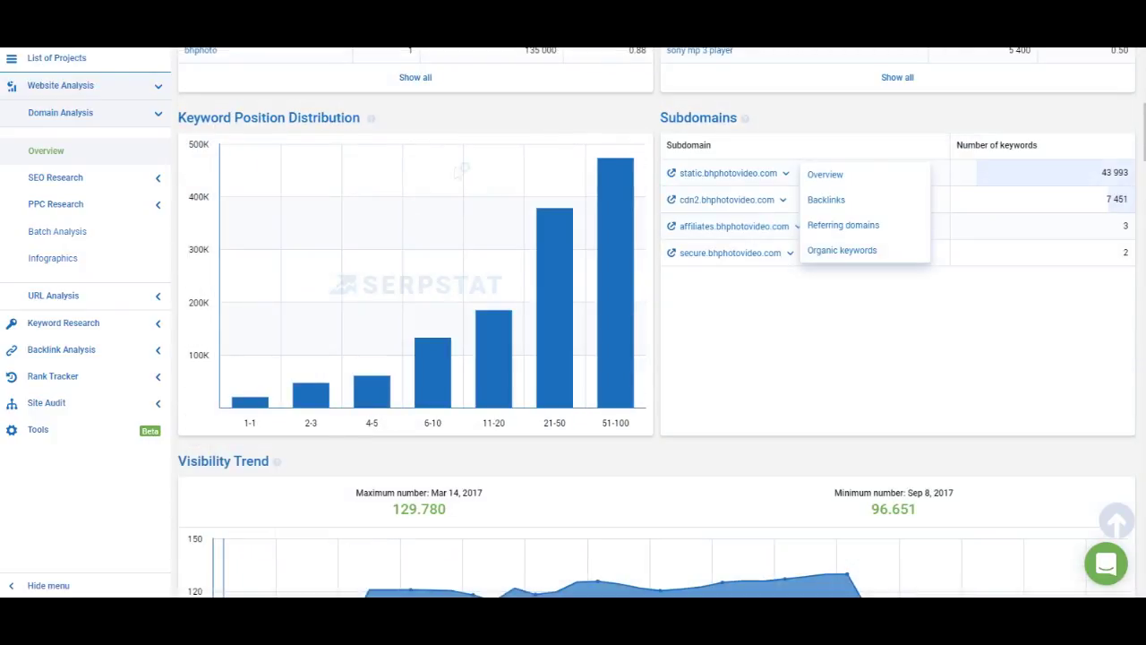
- Review the visibility trend, keywords trend and pages with the highest visibility for bhphotovideo.com
scroll(627, 359, "down", 5)
scroll(681, 358, "up", 3)
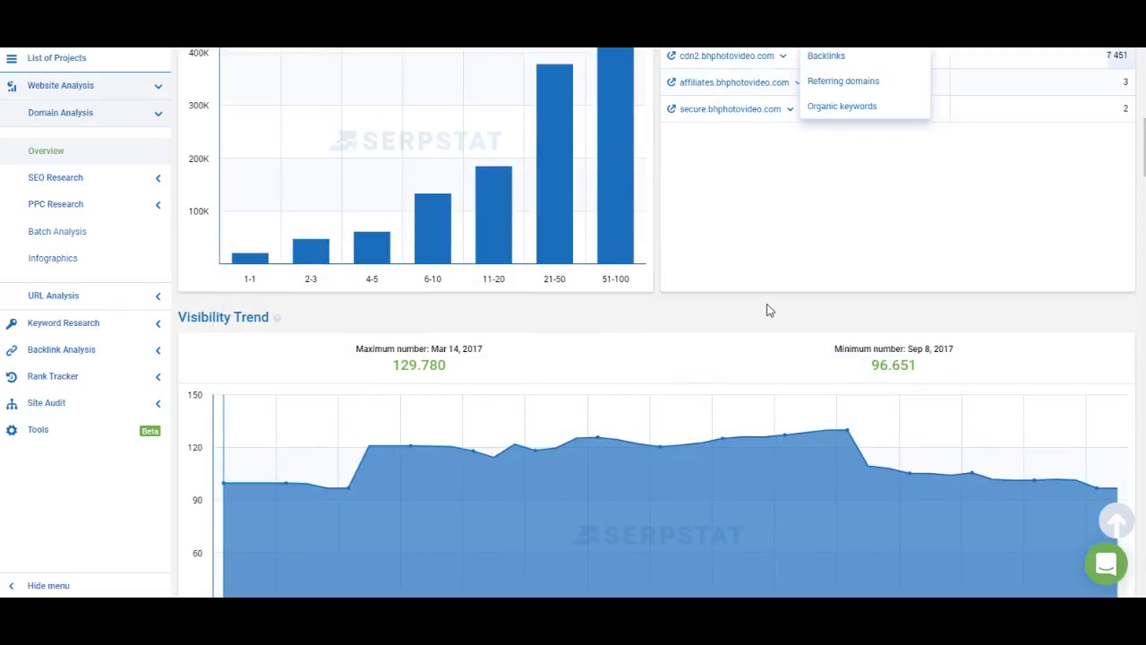
scroll(749, 276, "down", 2)
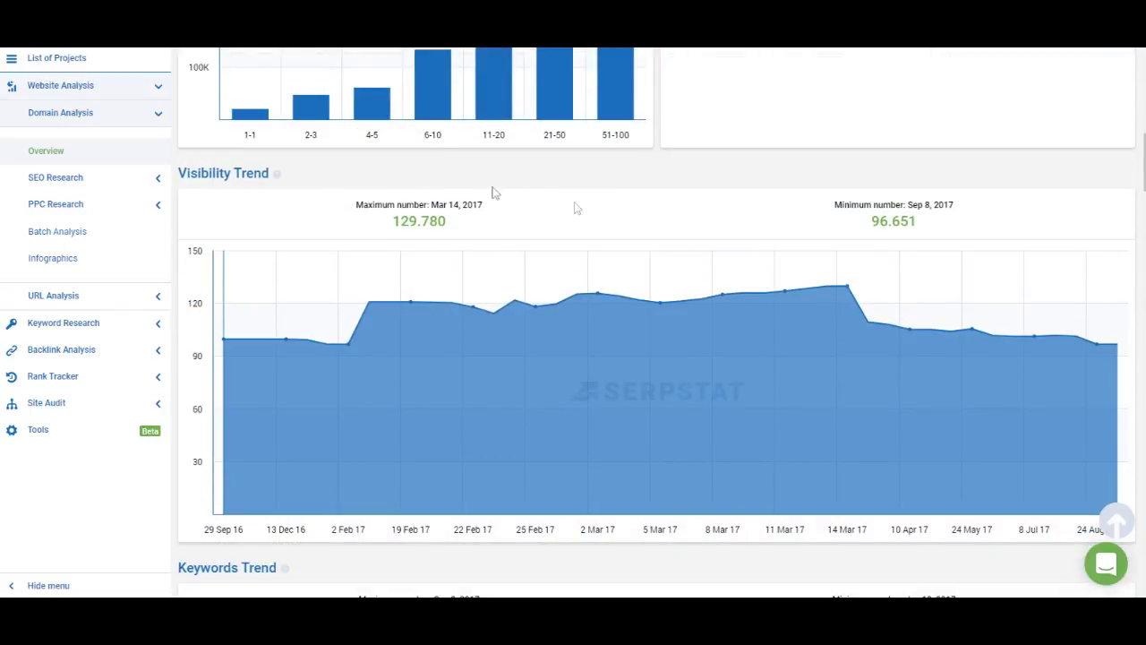
scroll(965, 253, "down", 6)
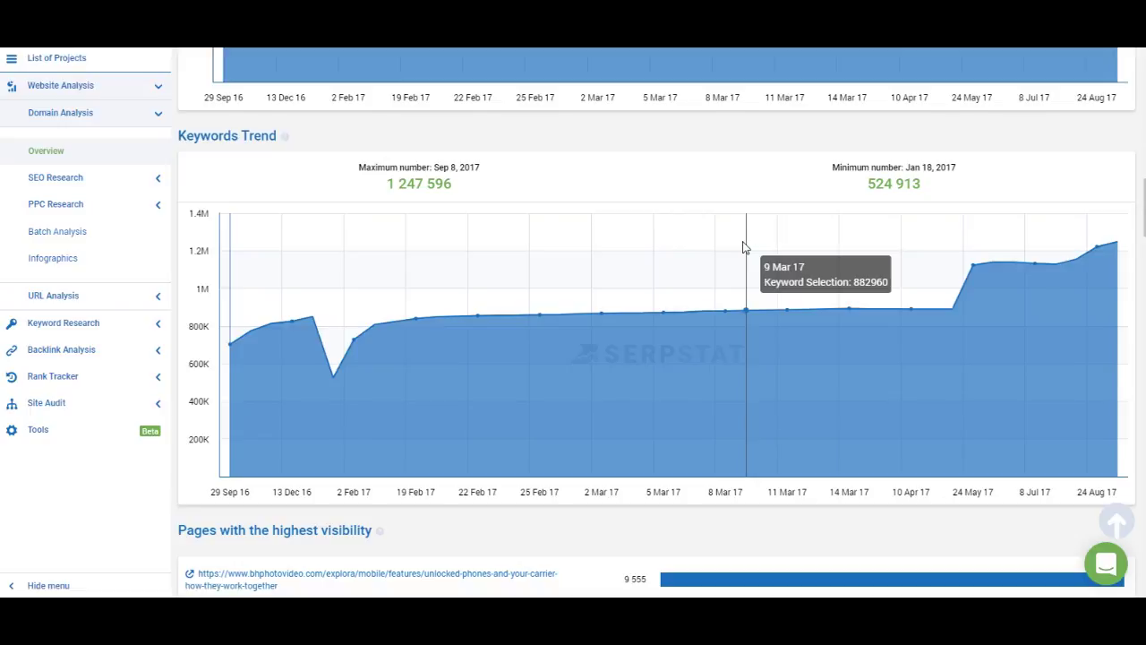
scroll(743, 248, "down", 3)
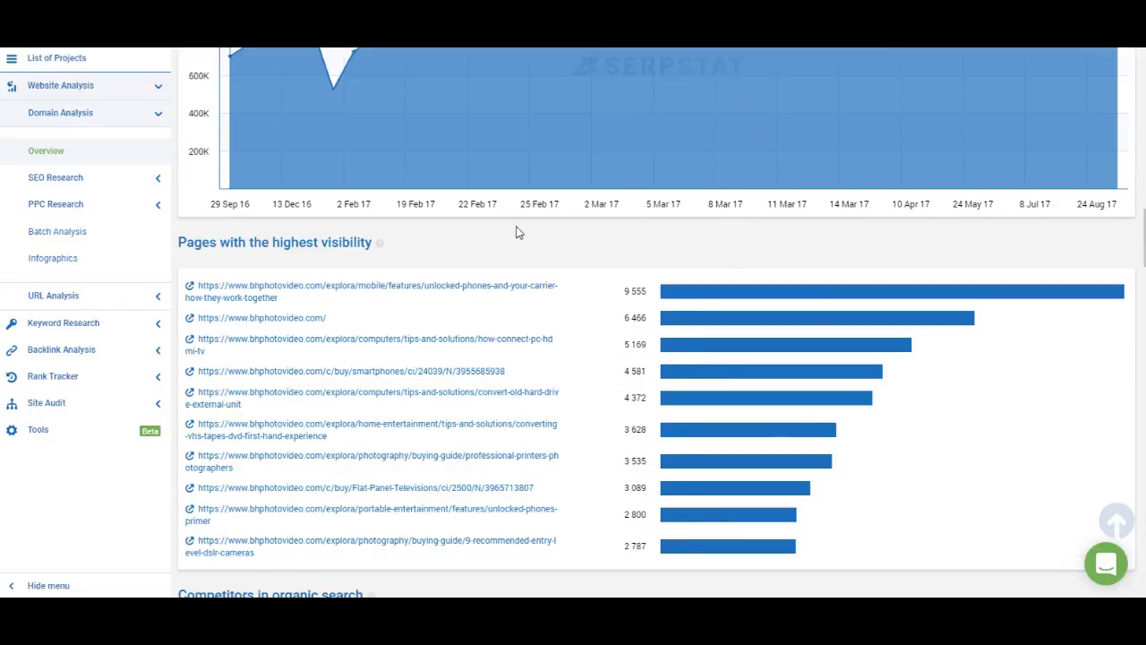
scroll(574, 169, "down", 1)
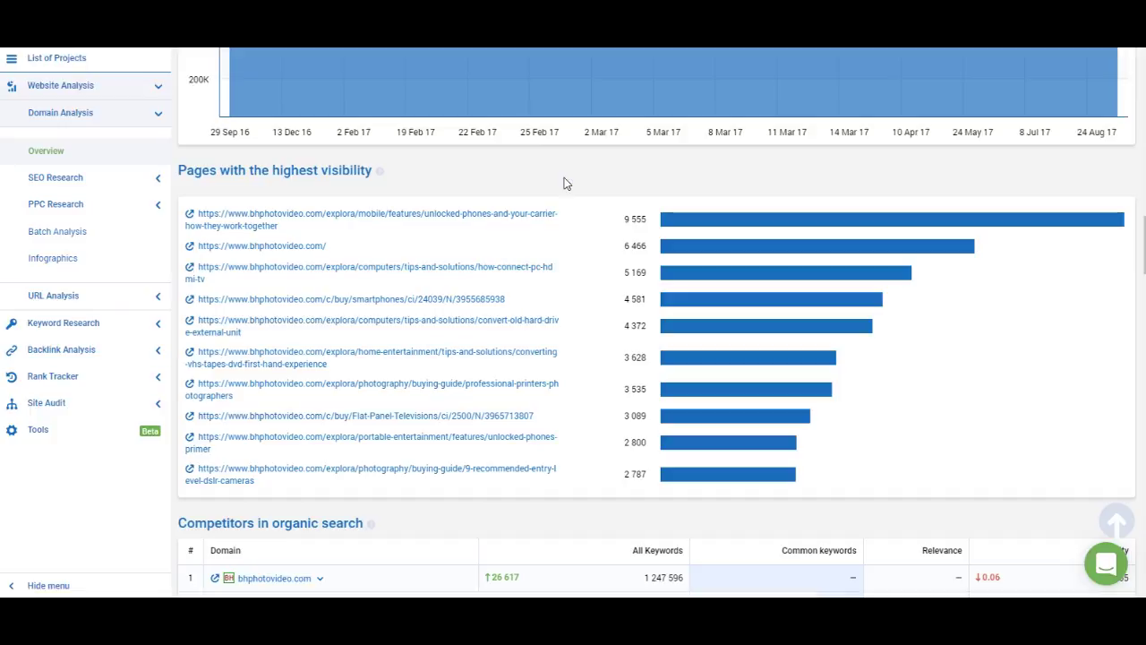
- Examine the organic search competitors, comparing all keywords and common keywords, including the amazon.com figures
scroll(522, 369, "down", 3)
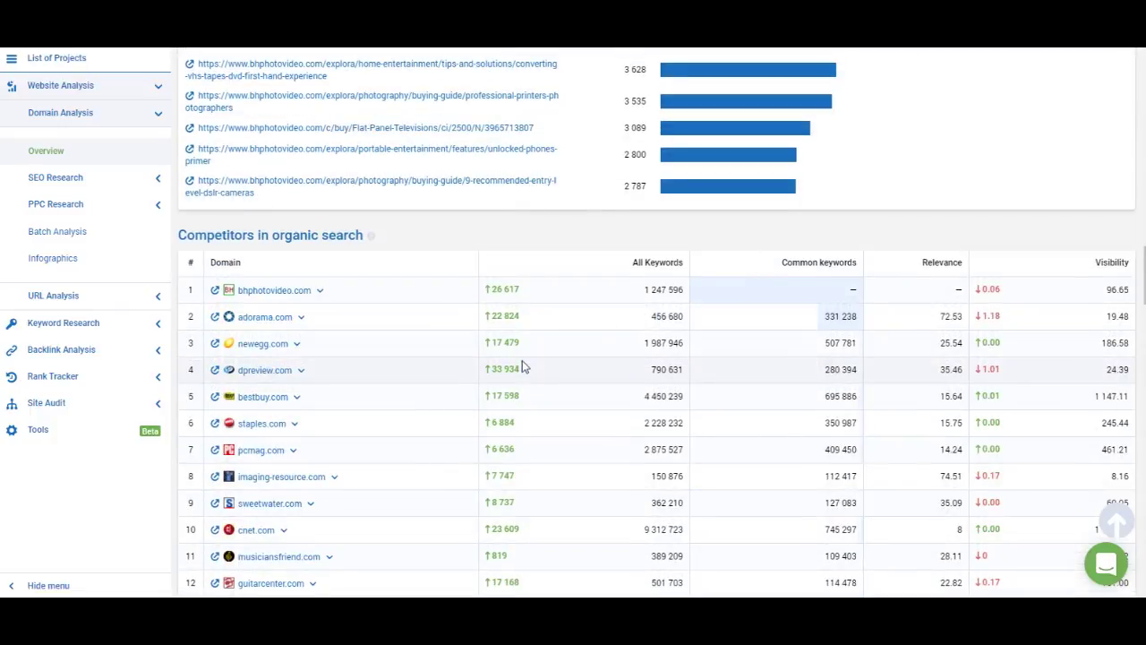
scroll(522, 365, "down", 2)
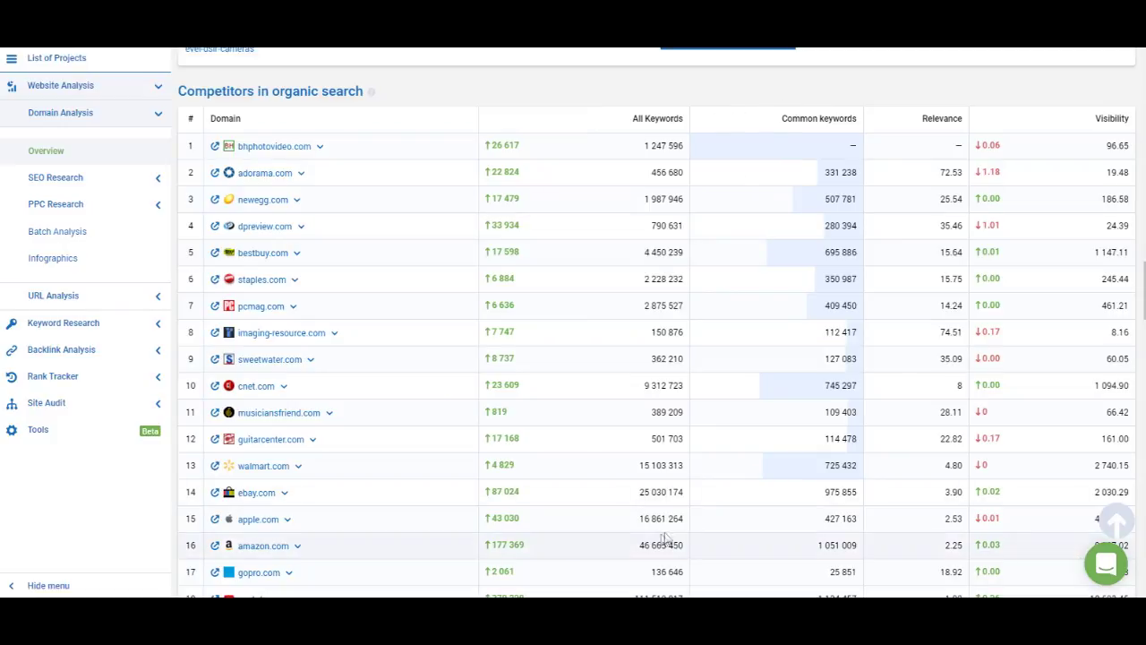
left_click_drag(806, 546, 858, 545)
left_click(368, 127)
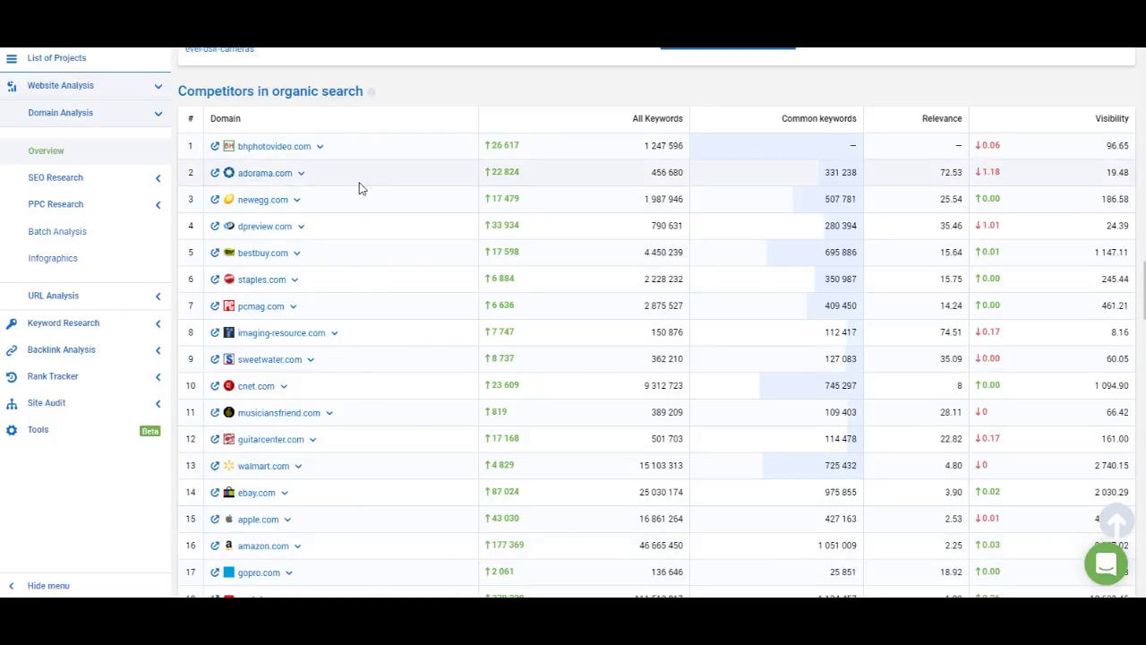
left_click_drag(632, 549, 677, 545)
left_click(683, 548)
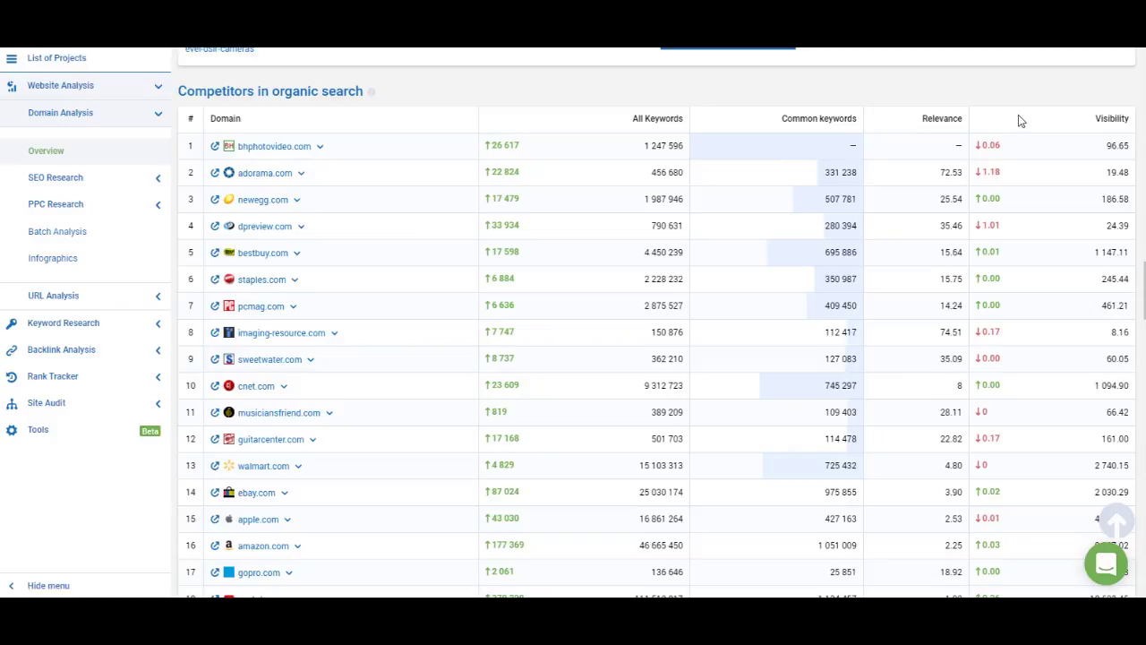
- Review the competitors graph and the table of competitors in ads
scroll(686, 85, "down", 6)
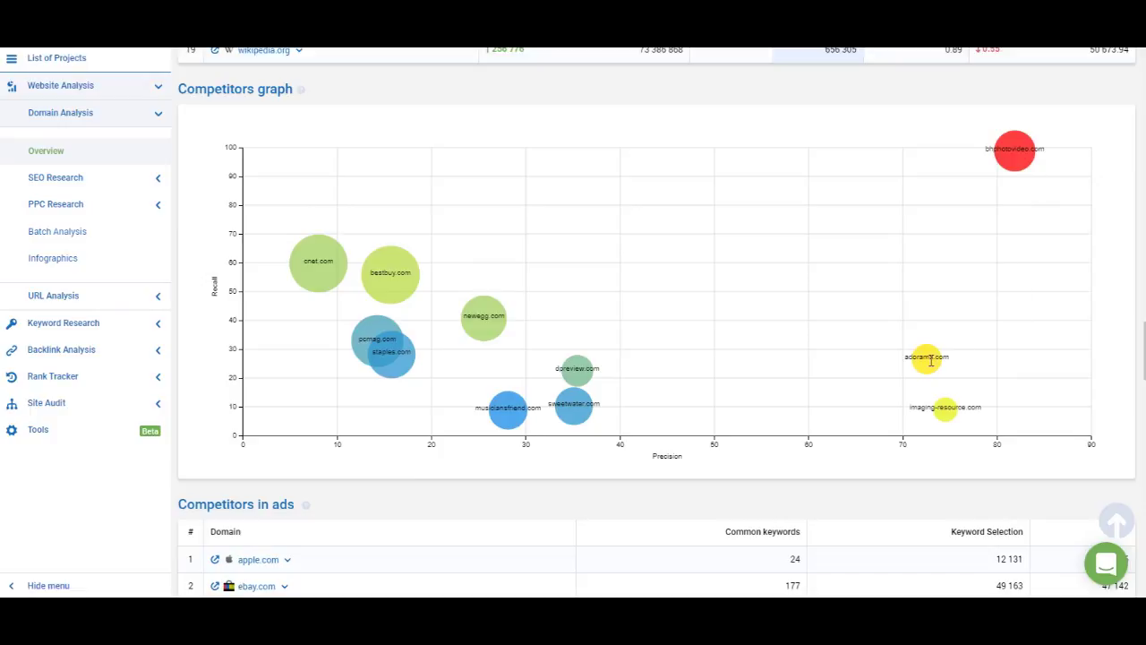
scroll(930, 361, "down", 5)
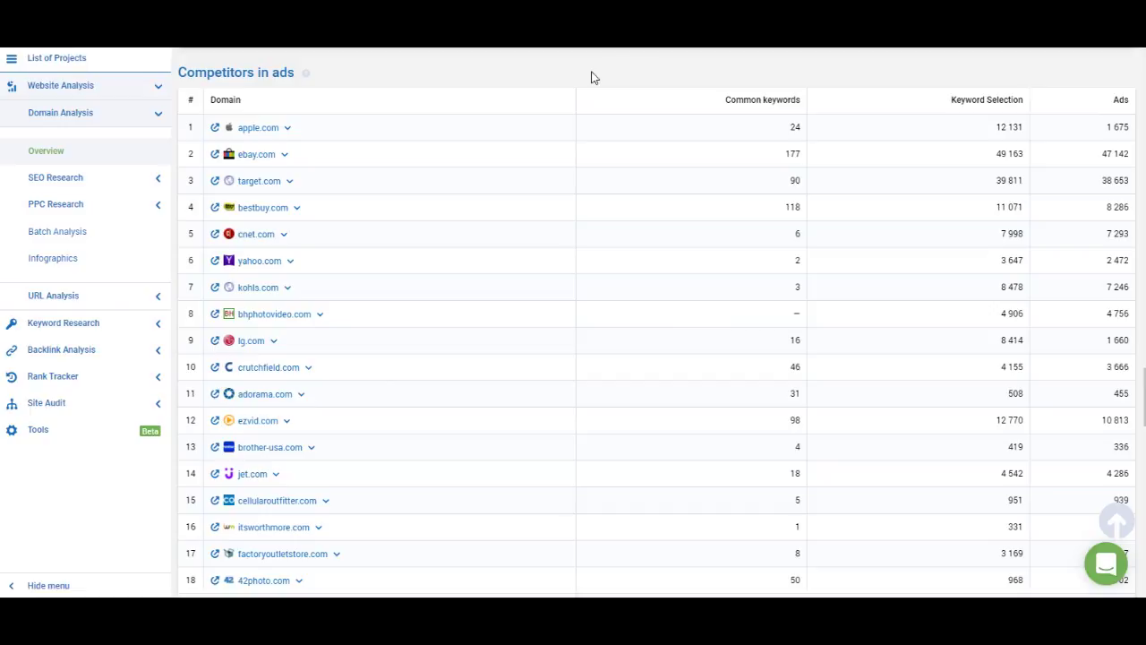
scroll(581, 271, "down", 5)
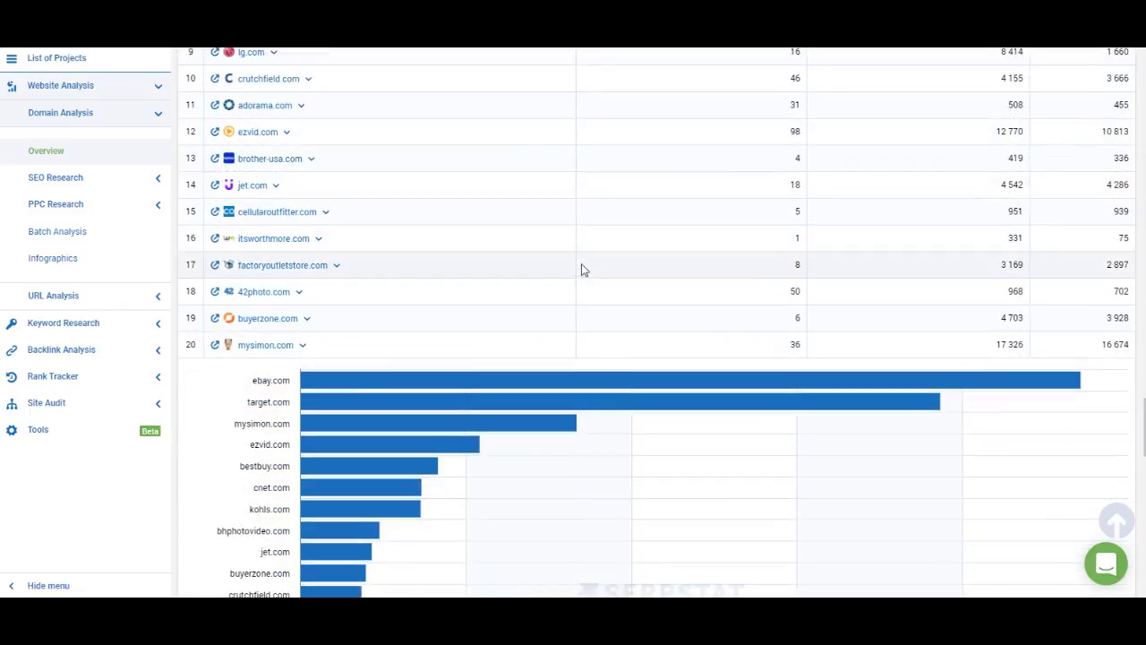
- Look through the ads competitors chart, the ads examples and the backlinks overview
scroll(403, 268, "down", 3)
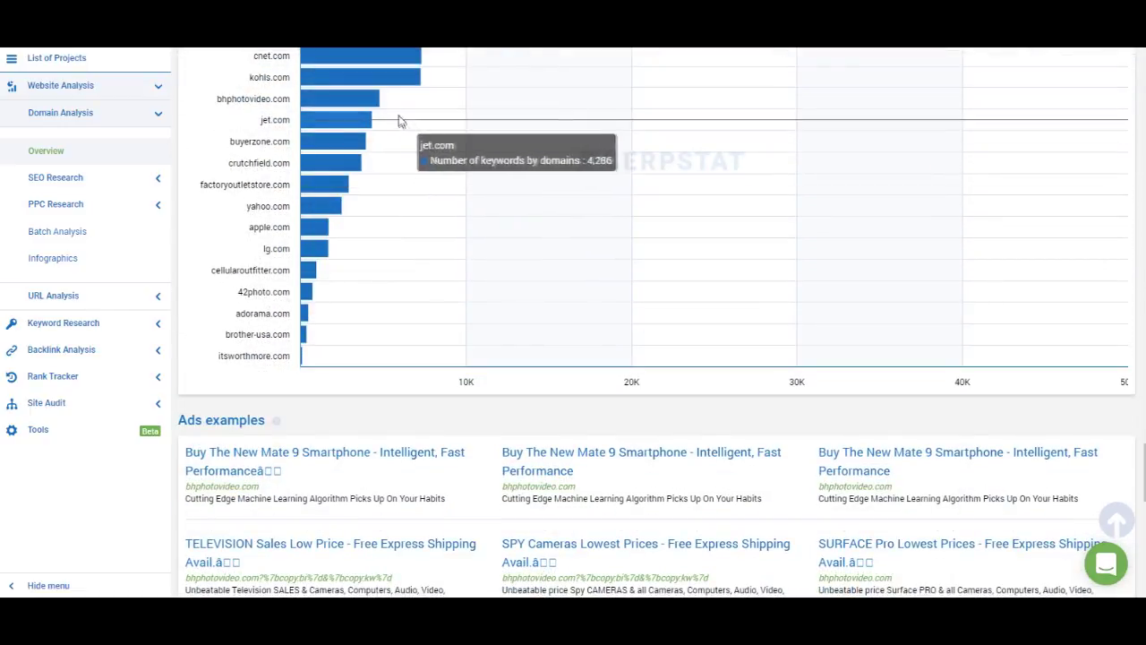
scroll(385, 224, "down", 3)
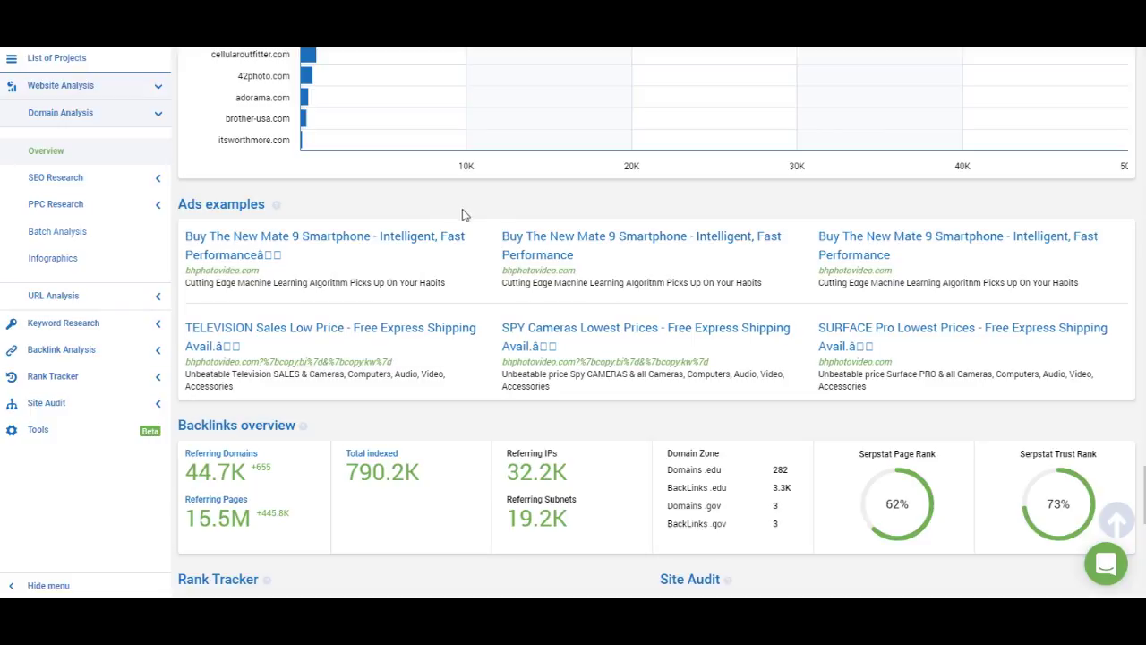
scroll(510, 255, "down", 1)
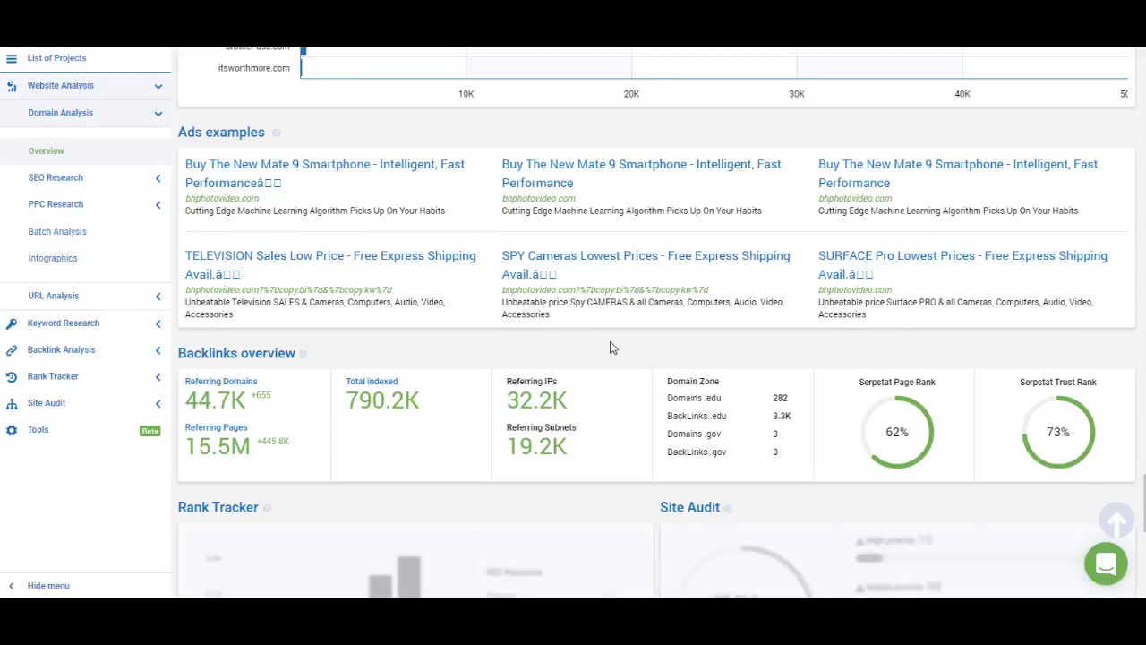
- Look over the Rank Tracker and Site Audit sections at the end of the domain overview
scroll(618, 341, "down", 3)
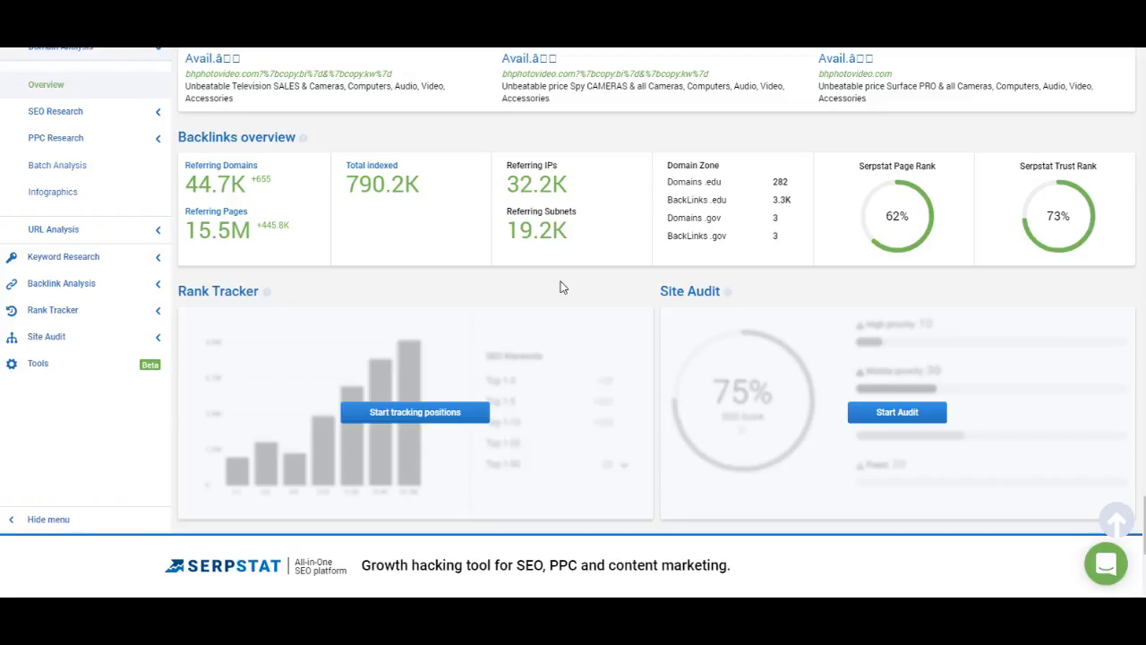
scroll(560, 287, "up", 15)
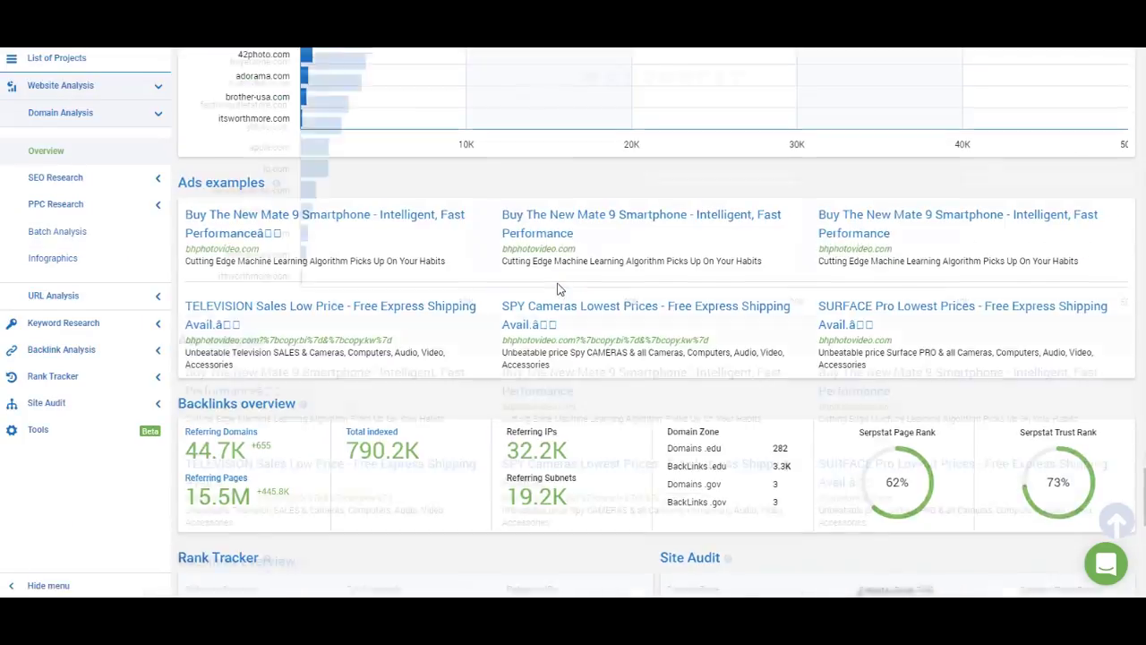
scroll(557, 288, "up", 10)
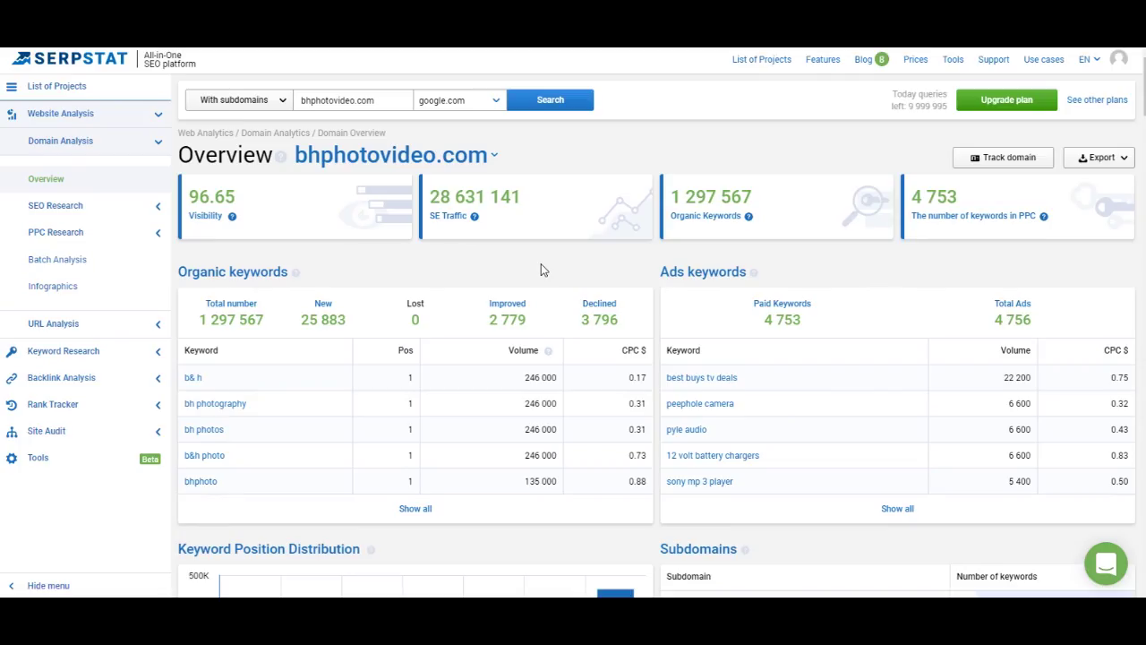
left_click(131, 213)
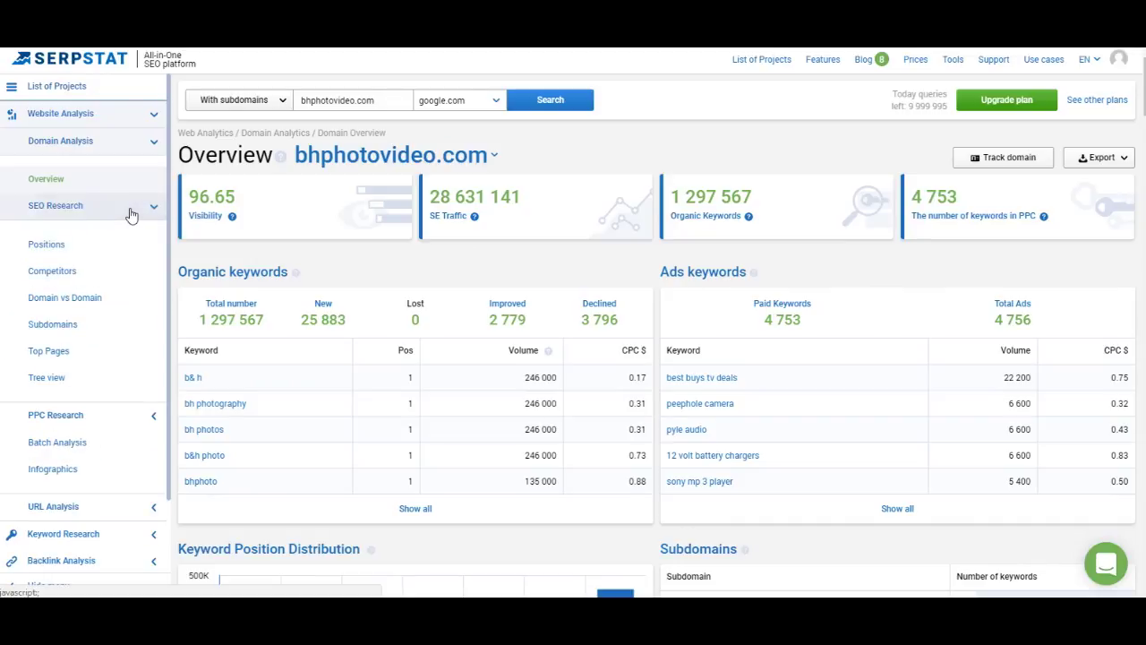
left_click(128, 415)
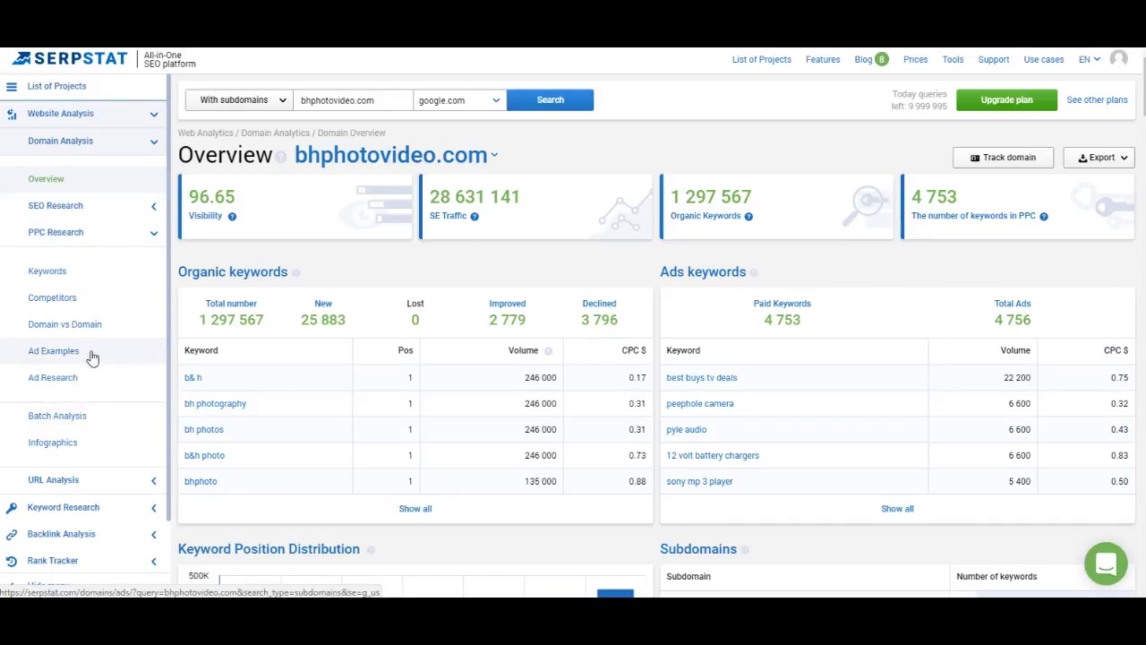
left_click(146, 480)
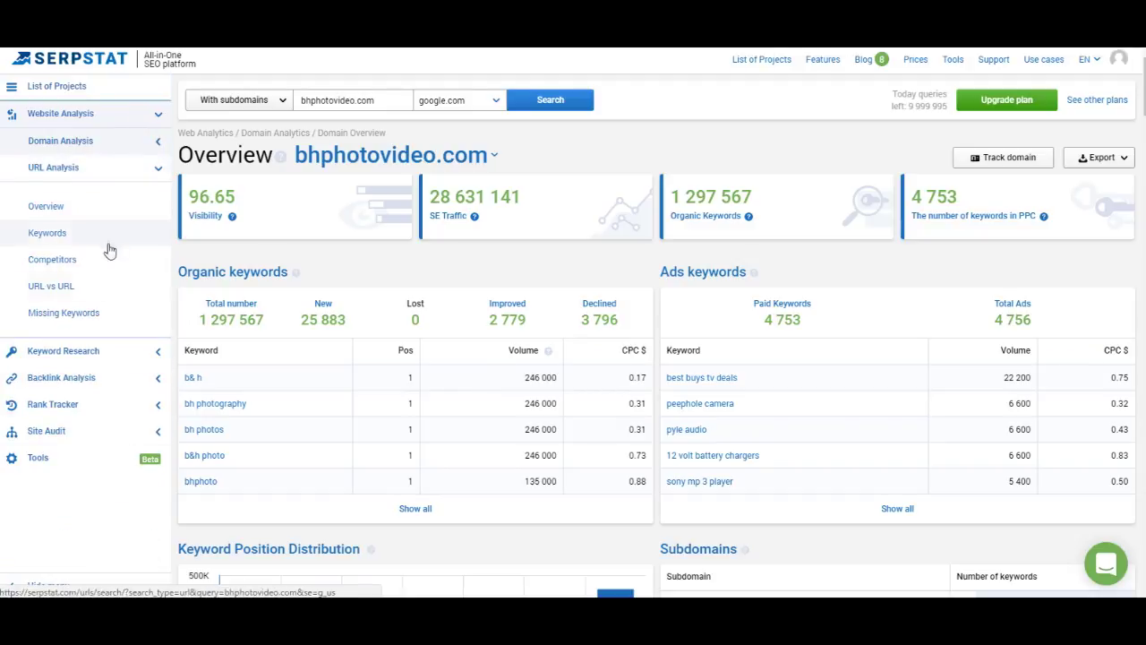
left_click(146, 145)
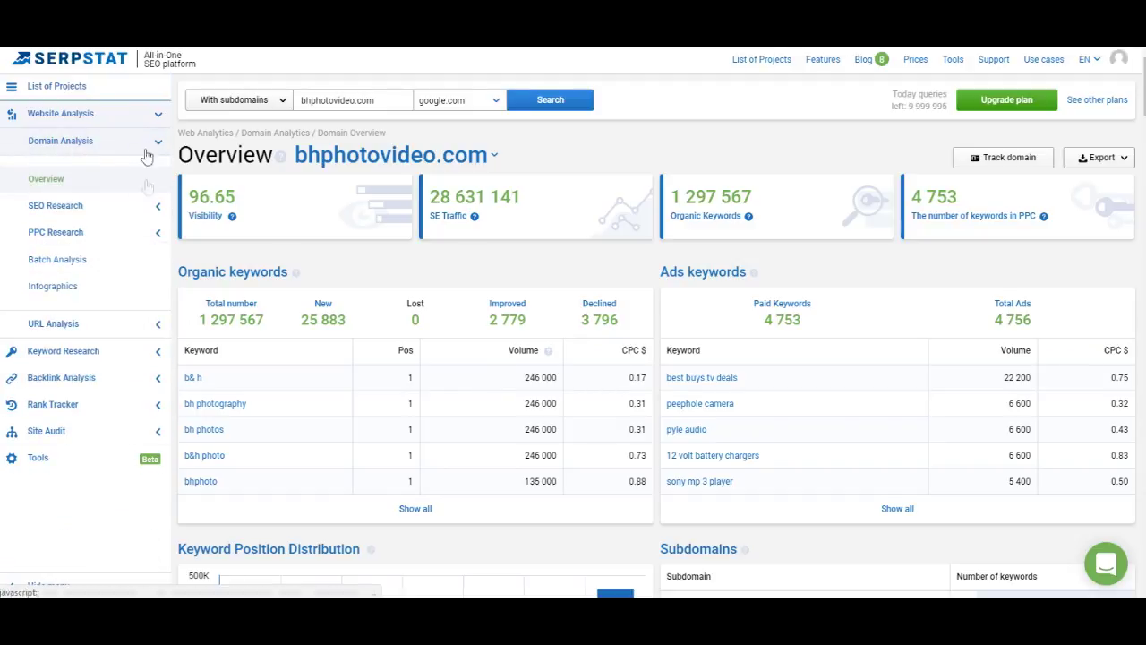
- Open the domain's SEO Research Positions report and set a filter for Google Adwords search volume between 1000 and 5000
left_click(144, 207)
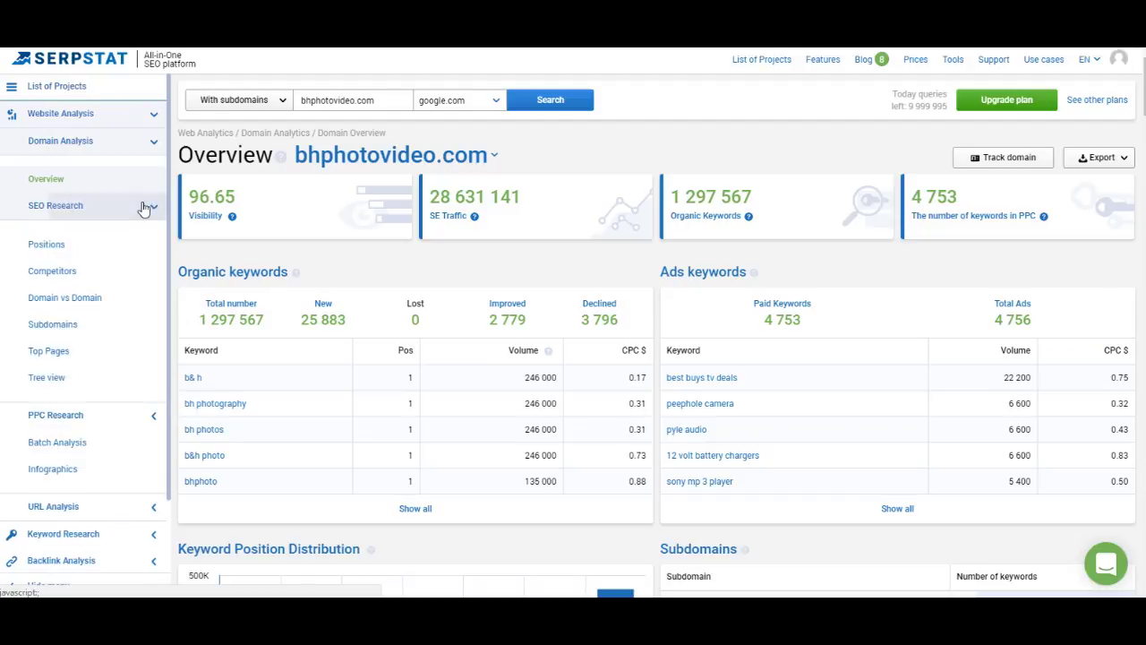
left_click(71, 246)
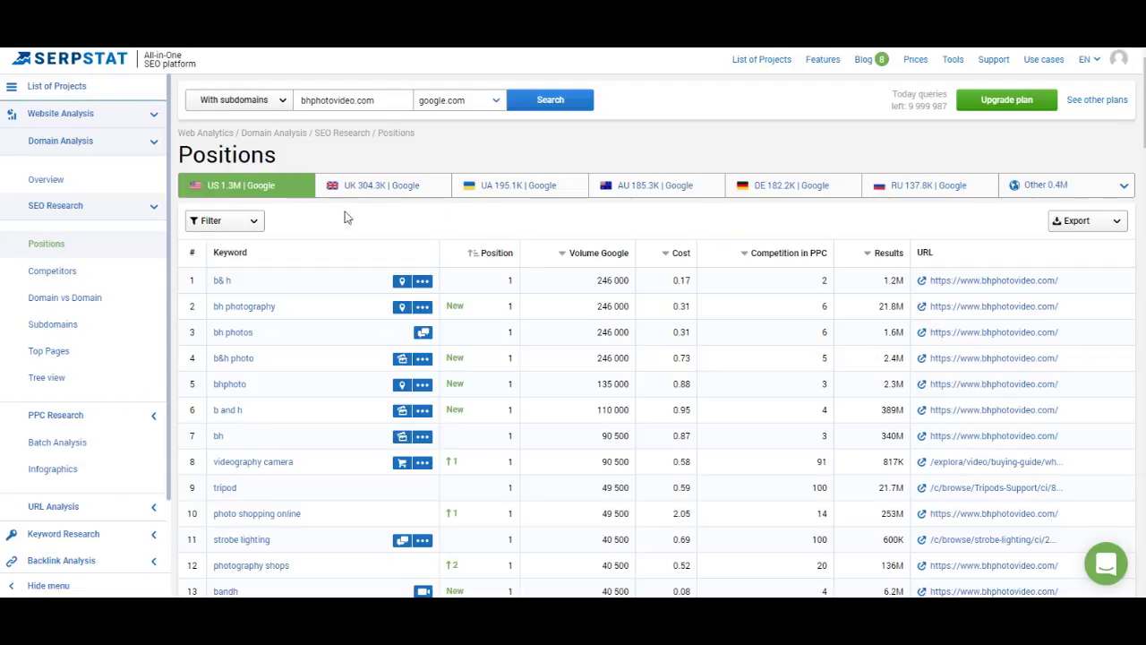
left_click(251, 222)
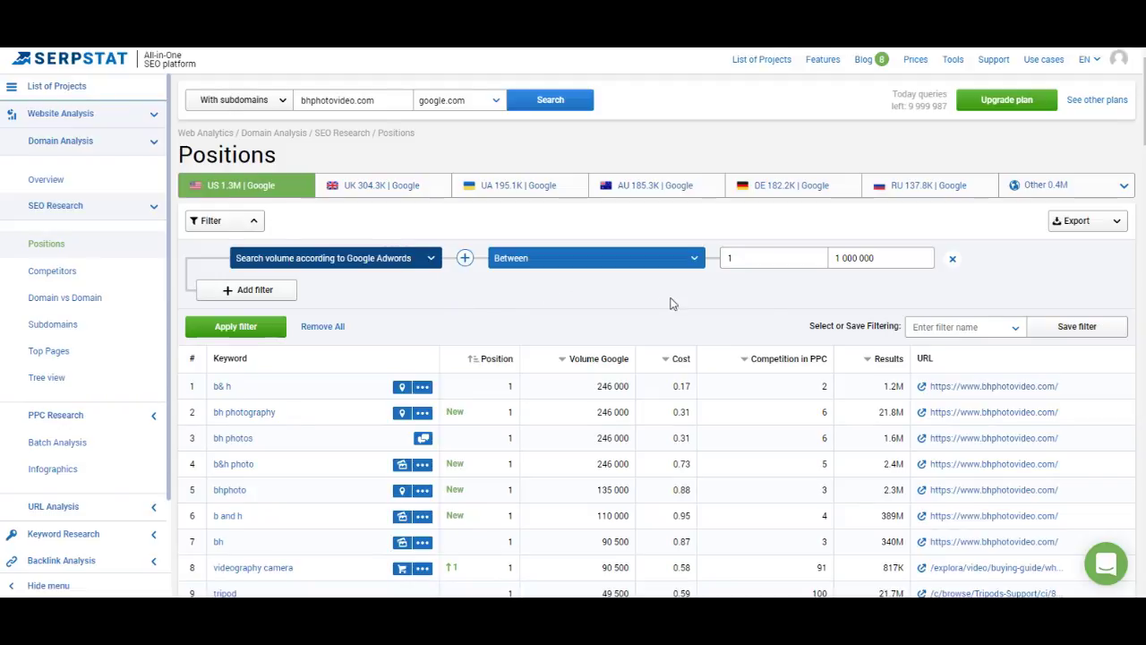
left_click(721, 259)
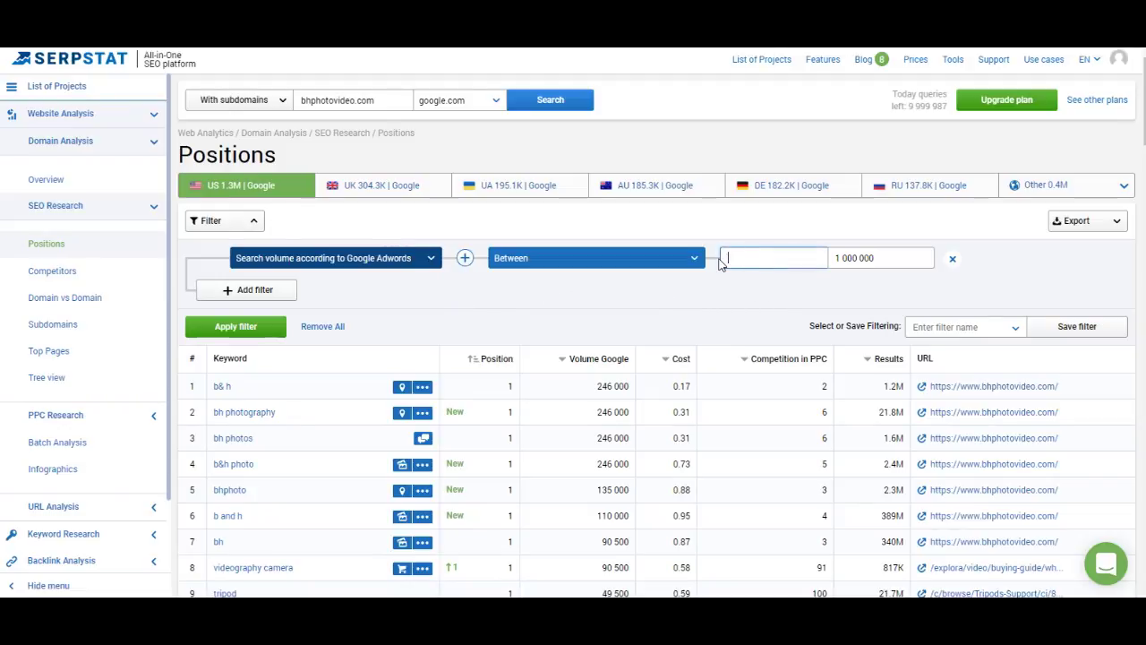
type("000")
key("Tab")
type("5000")
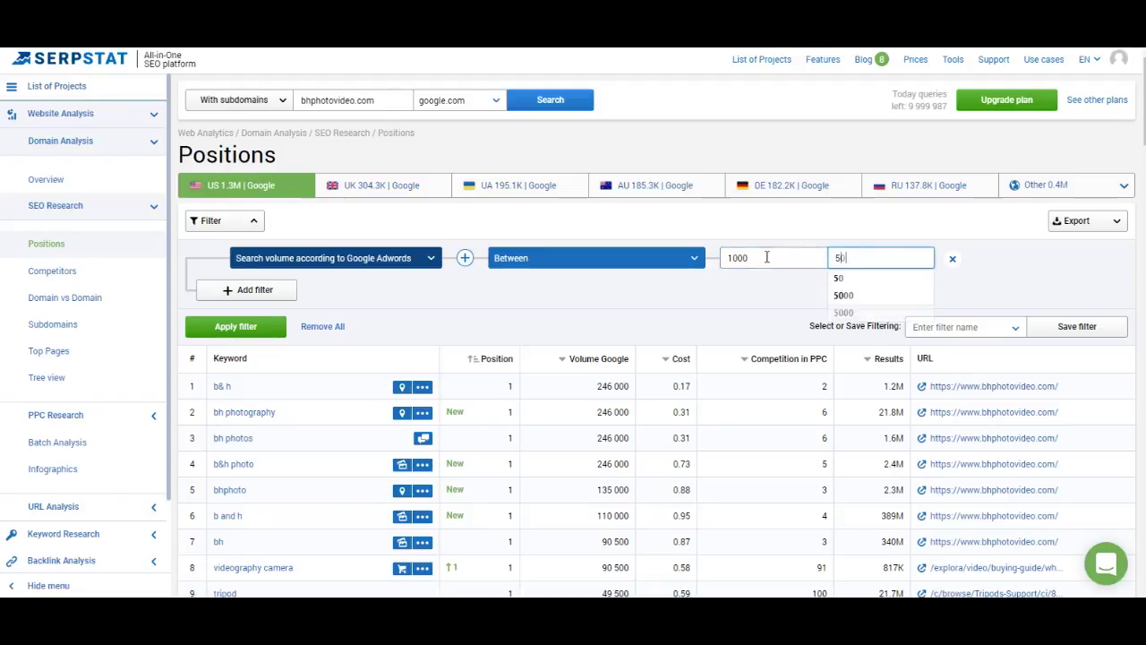
- Add a second filter condition for the domain's keyword position between 11 and 20, and apply the filters
left_click(348, 290)
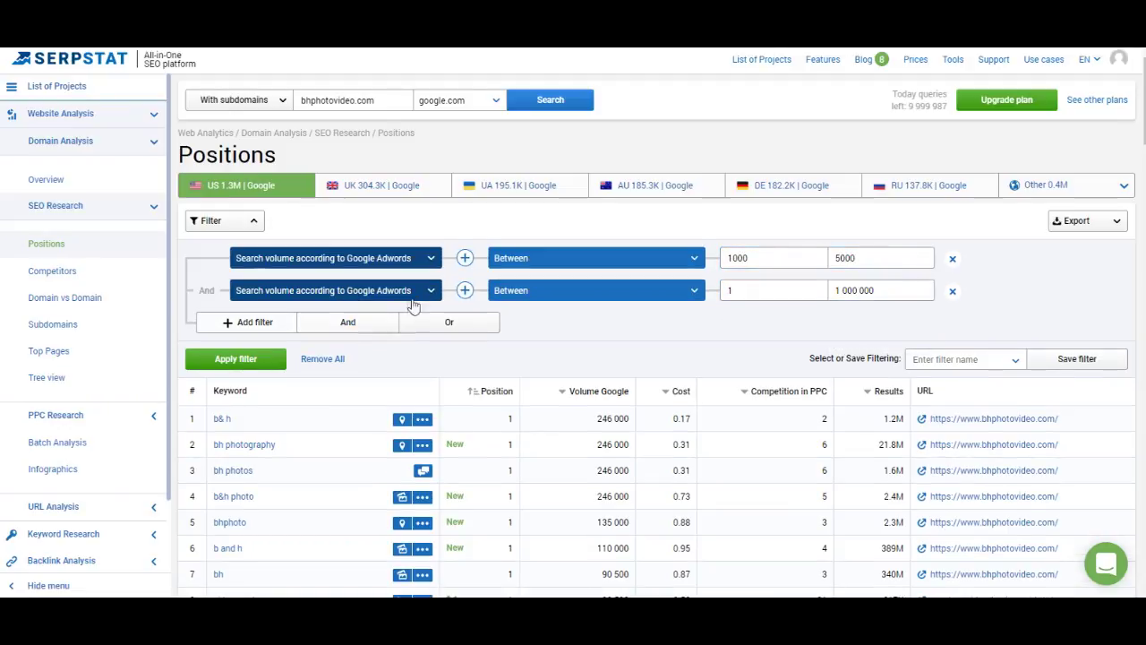
left_click(376, 291)
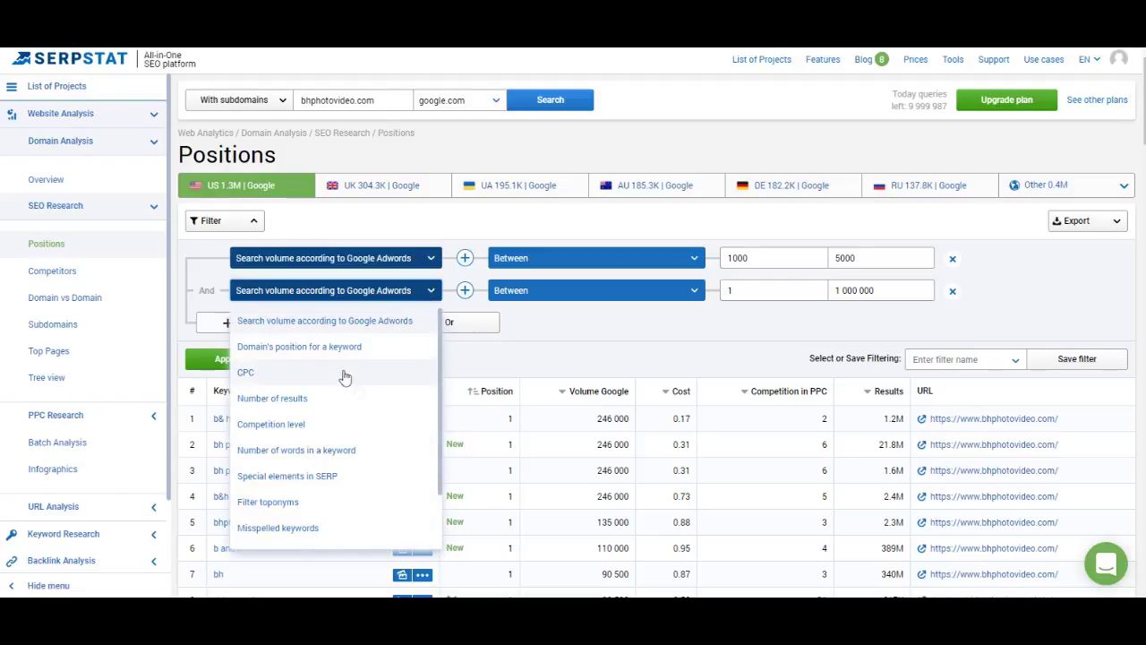
left_click(327, 347)
left_click(737, 285)
type("1")
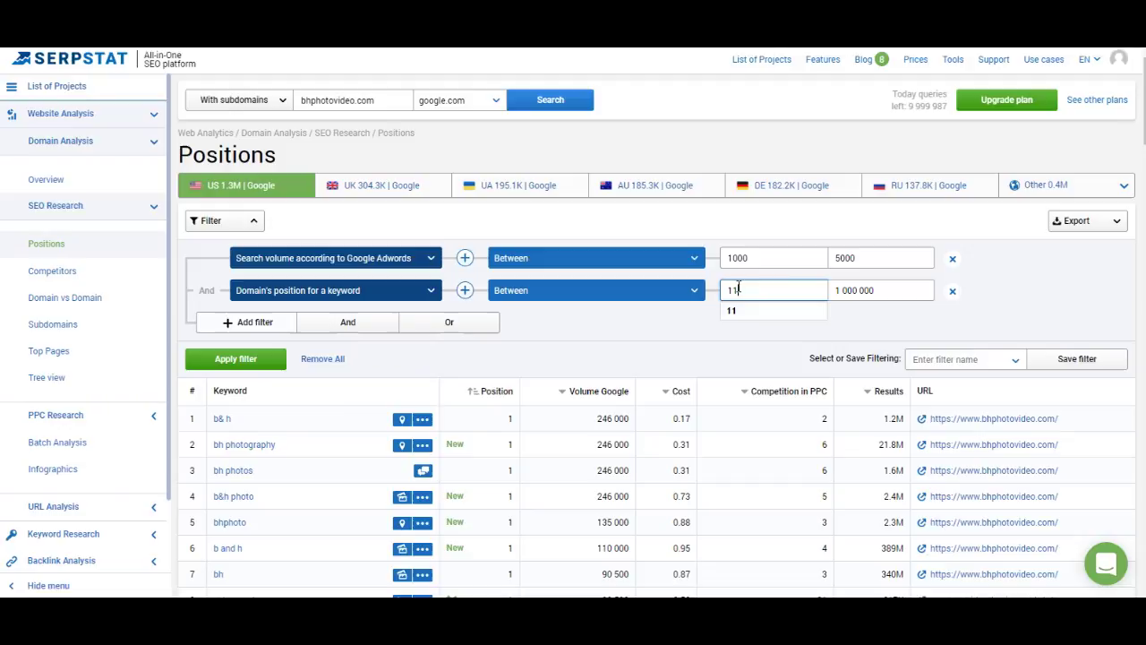
key("Tab")
type("20")
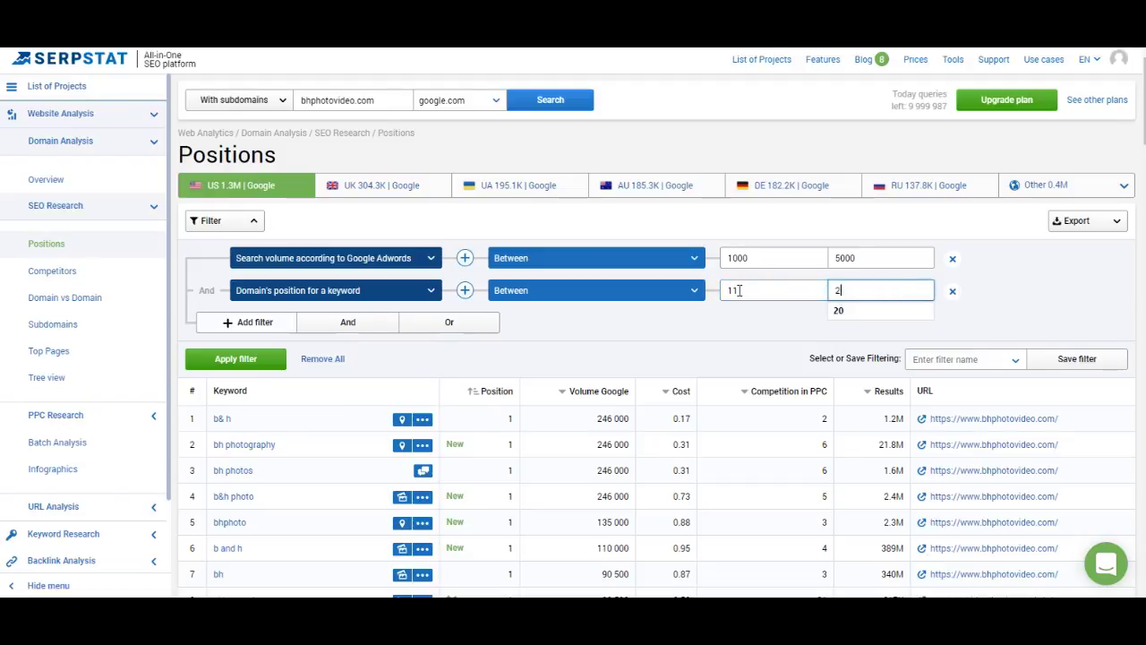
left_click(653, 348)
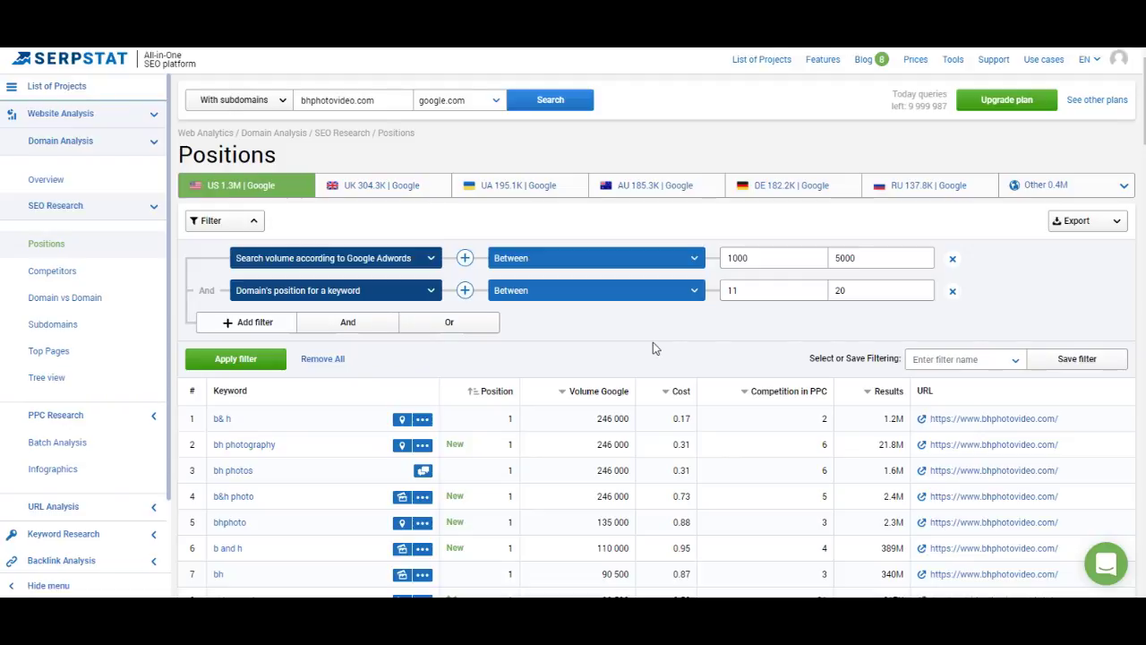
left_click(263, 364)
- Examine the filtered keywords with their positions, search volume, cost and PPC competition
scroll(262, 366, "down", 20)
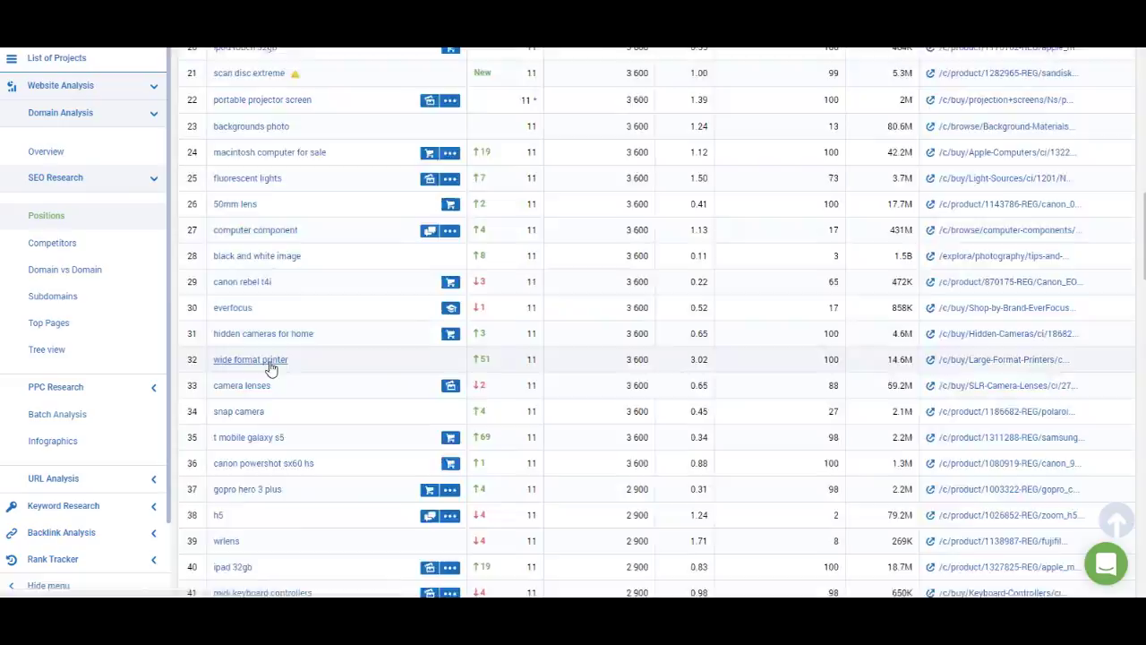
scroll(382, 114, "down", 1)
scroll(385, 250, "up", 15)
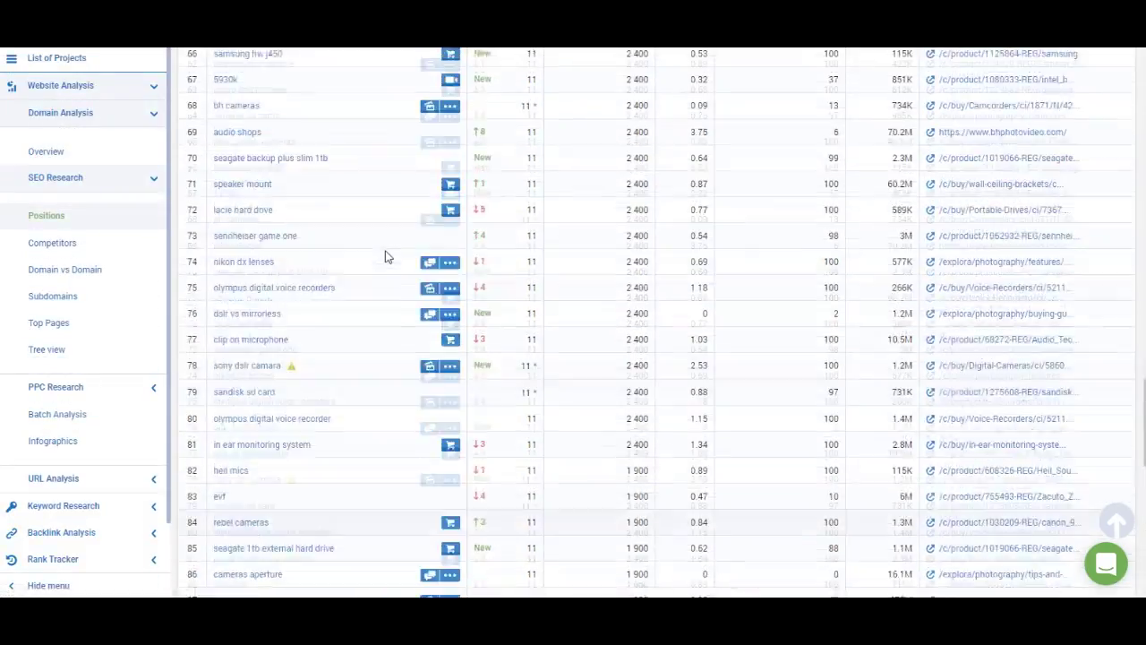
scroll(383, 255, "up", 12)
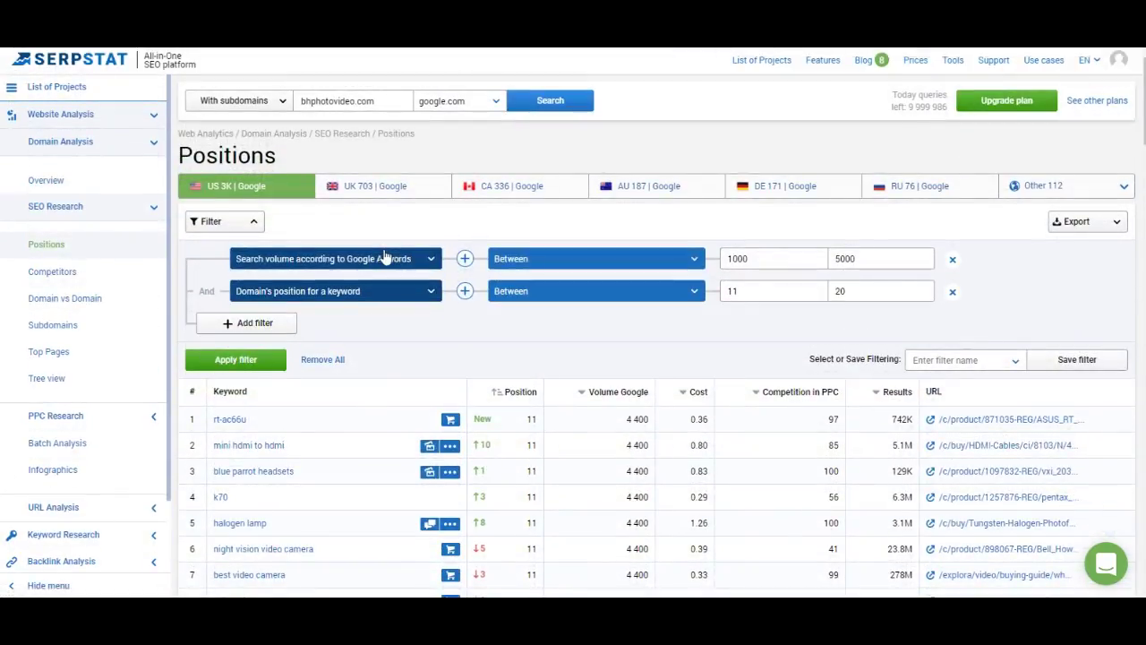
scroll(647, 379, "down", 2)
scroll(647, 383, "up", 2)
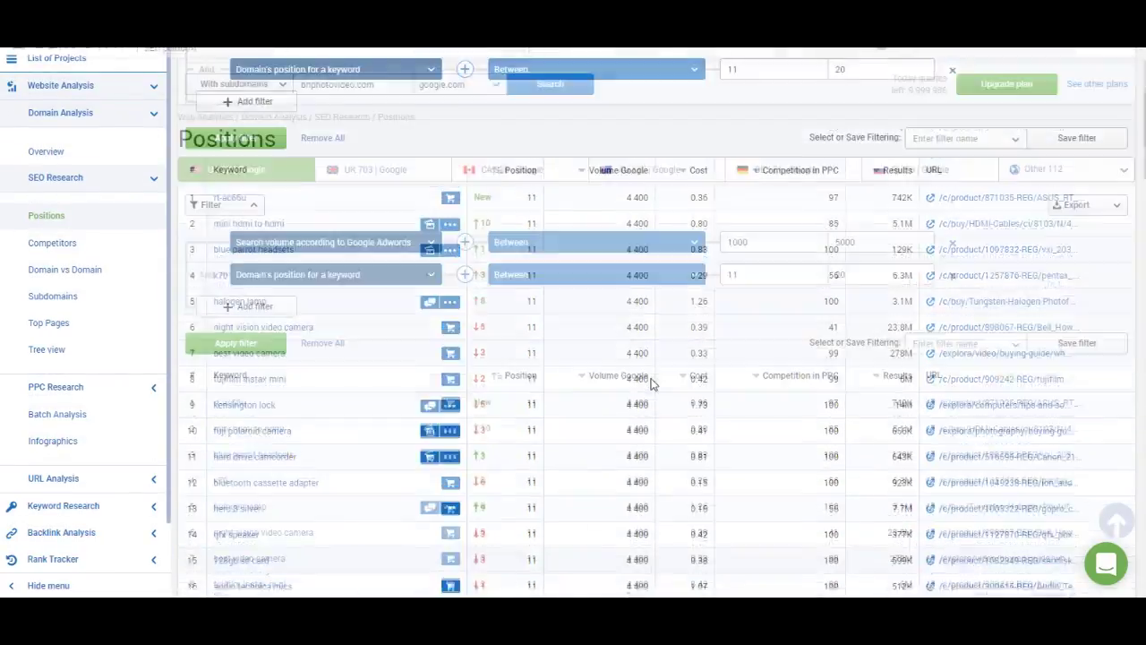
scroll(618, 381, "down", 5)
scroll(617, 403, "up", 5)
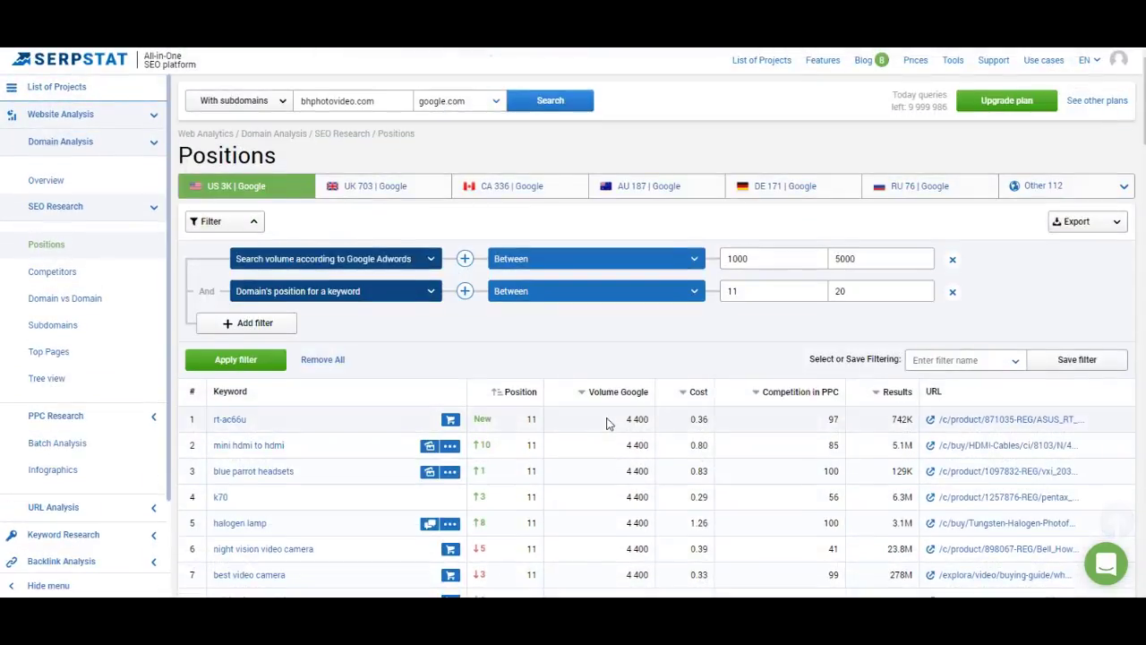
- Add a third filter condition for special elements in SERP, trying Maps and Images as the included elements
left_click(248, 323)
left_click(426, 325)
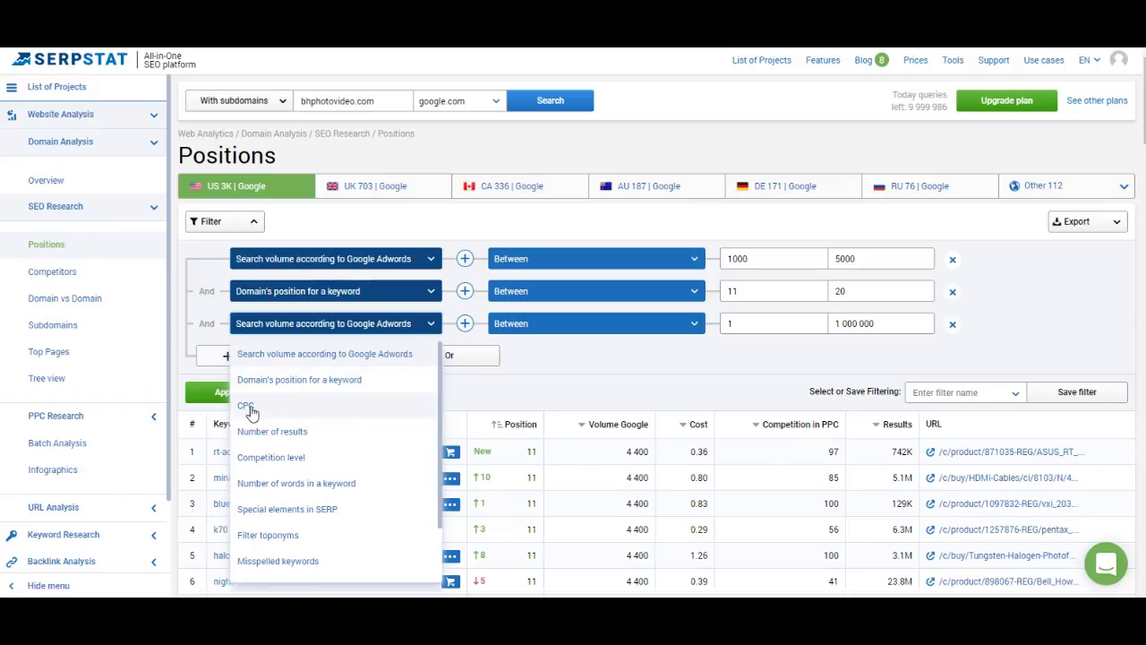
scroll(288, 370, "down", 2)
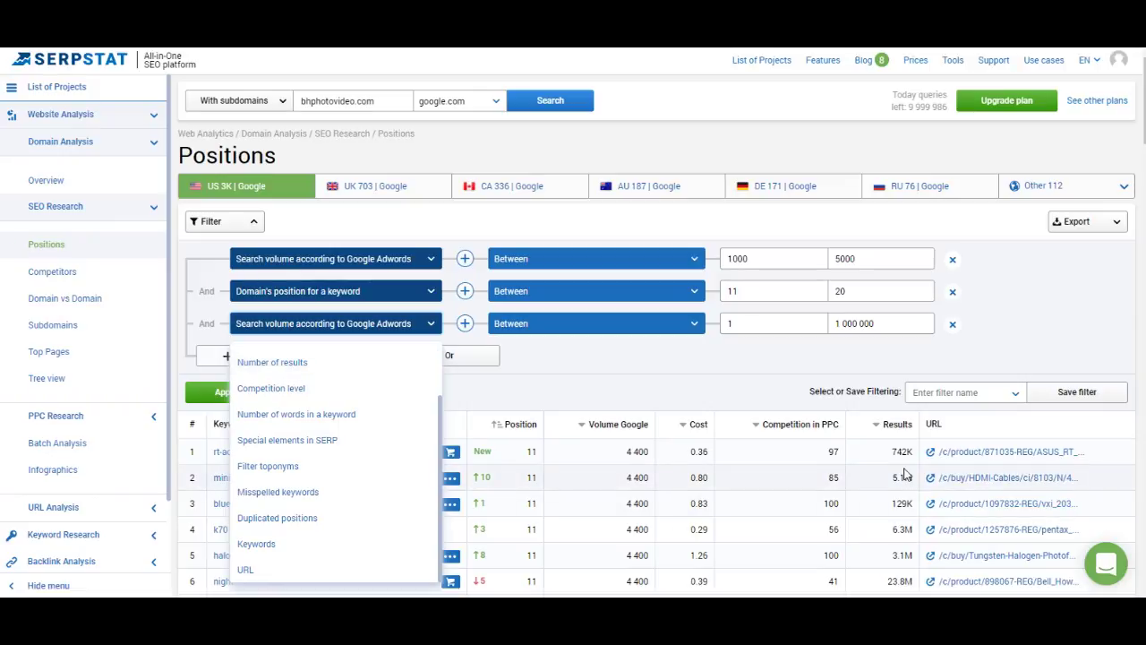
left_click(318, 440)
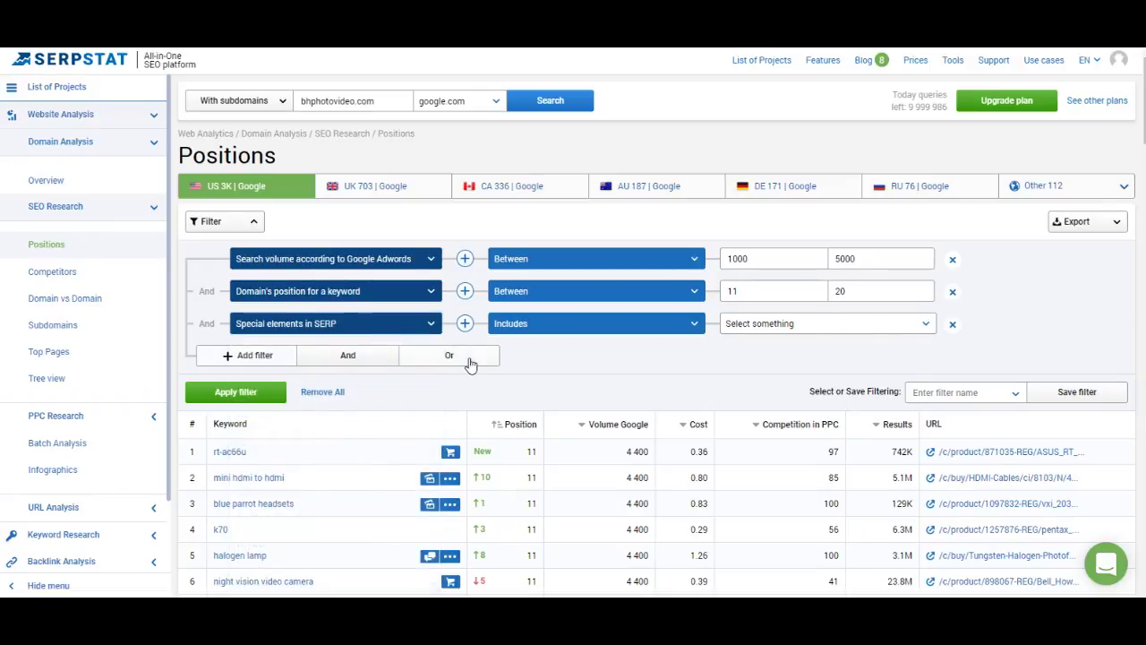
left_click(727, 327)
left_click(732, 355)
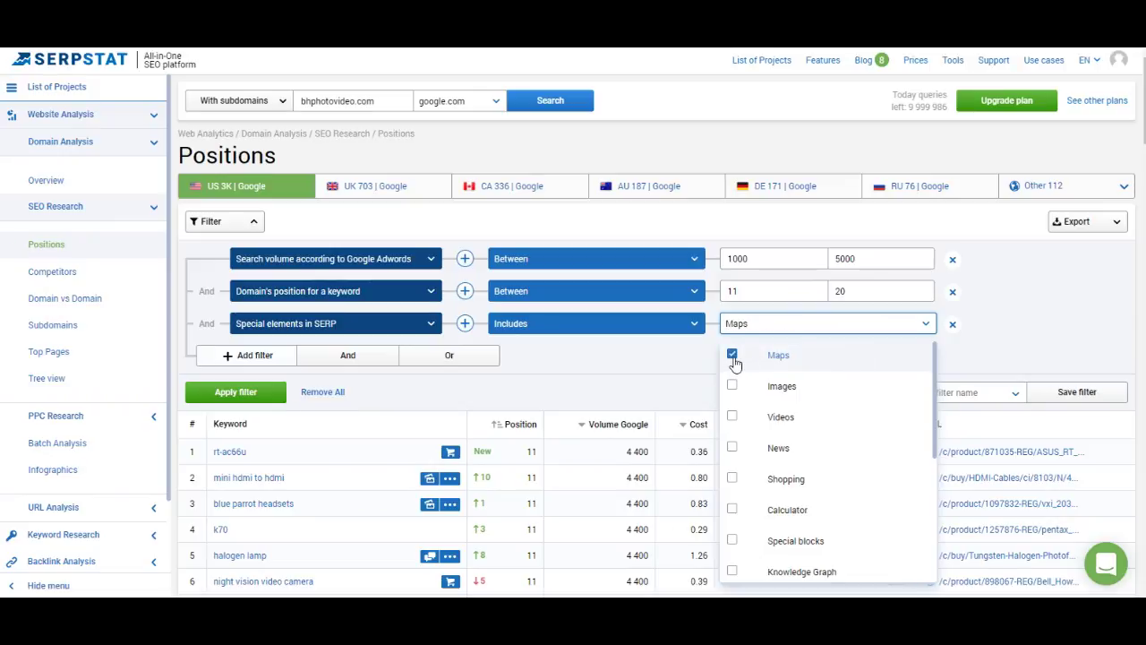
left_click(732, 355)
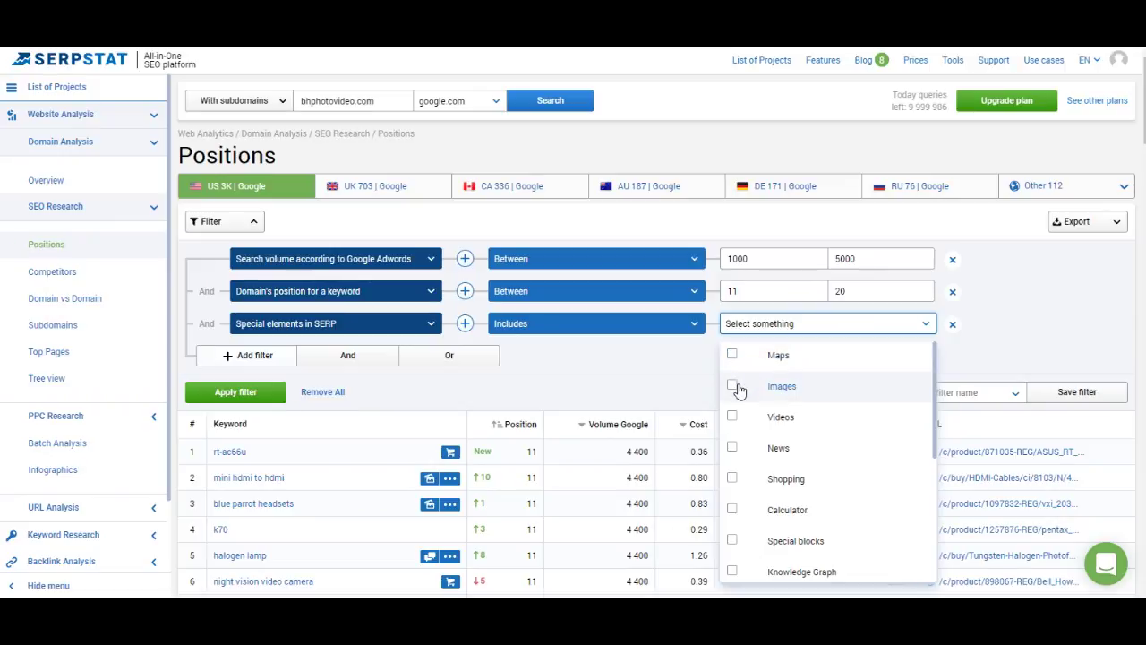
left_click(732, 385)
- Set the third filter condition to include misspelled keywords after trying toponyms, and apply the filters
left_click(332, 323)
left_click(269, 466)
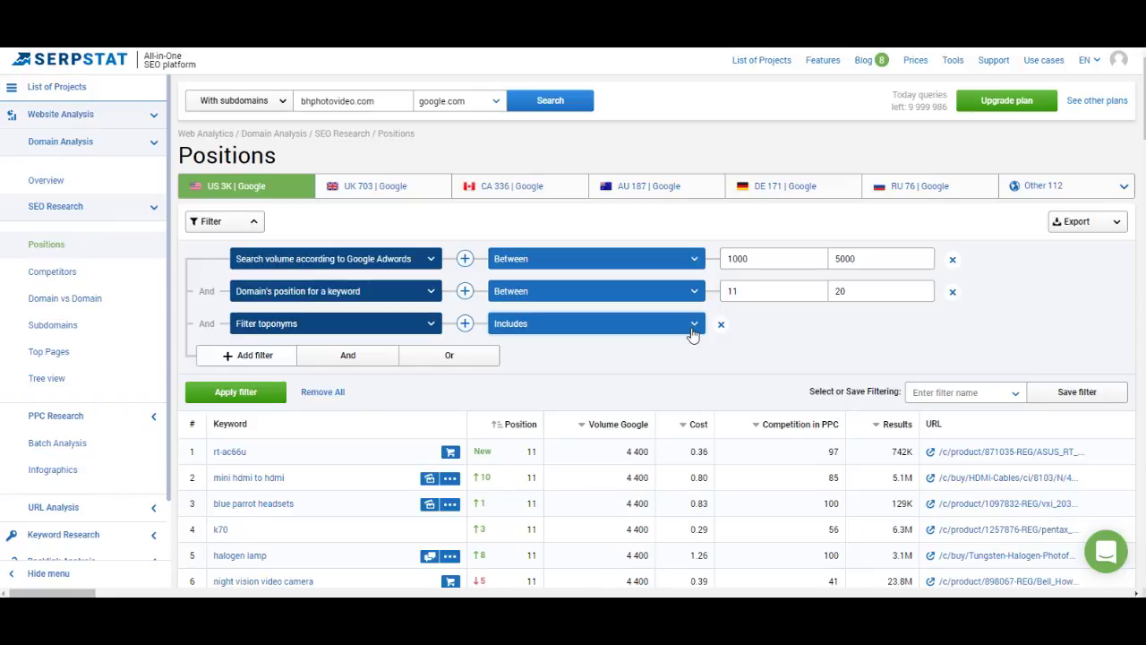
left_click(336, 323)
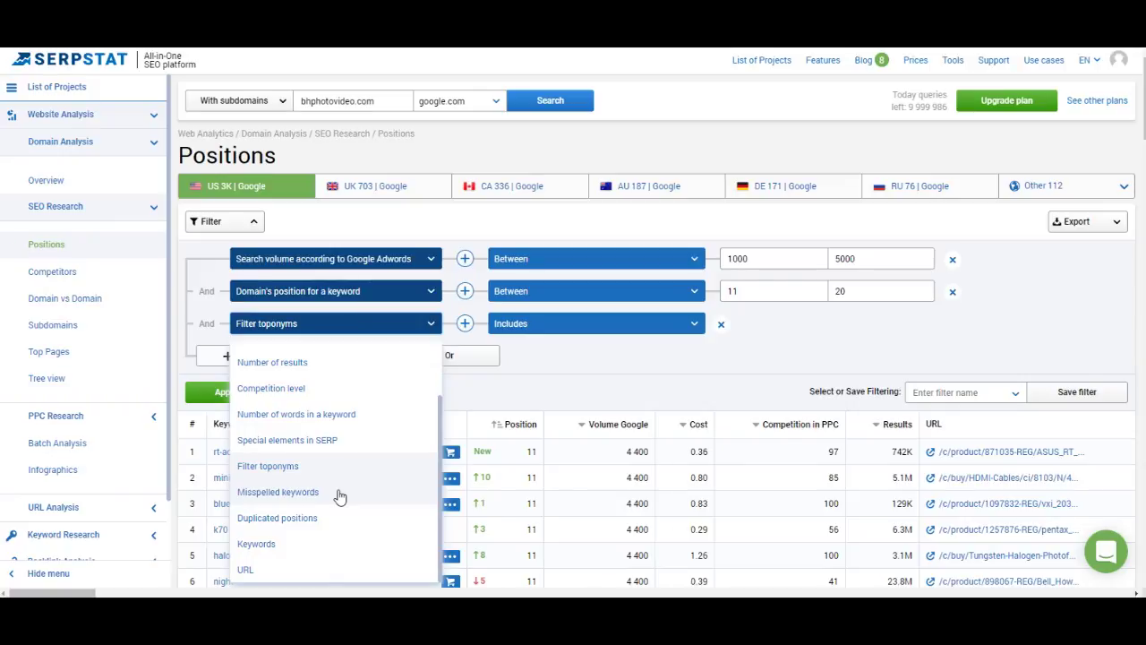
left_click(278, 492)
left_click(257, 393)
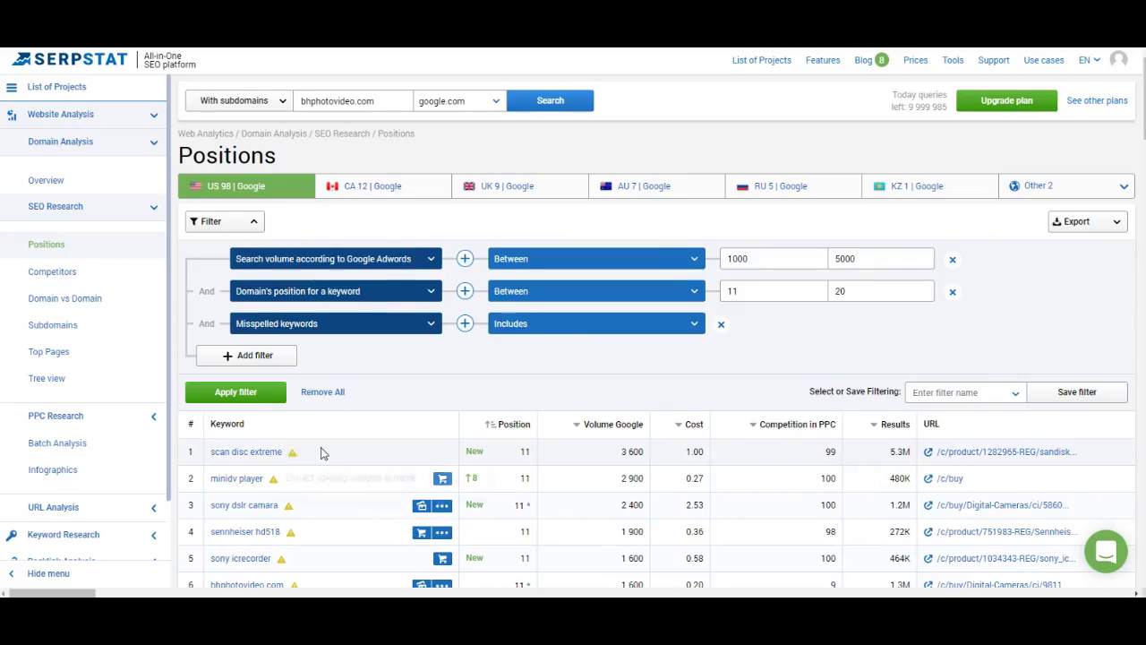
scroll(309, 453, "down", 4)
scroll(277, 456, "up", 4)
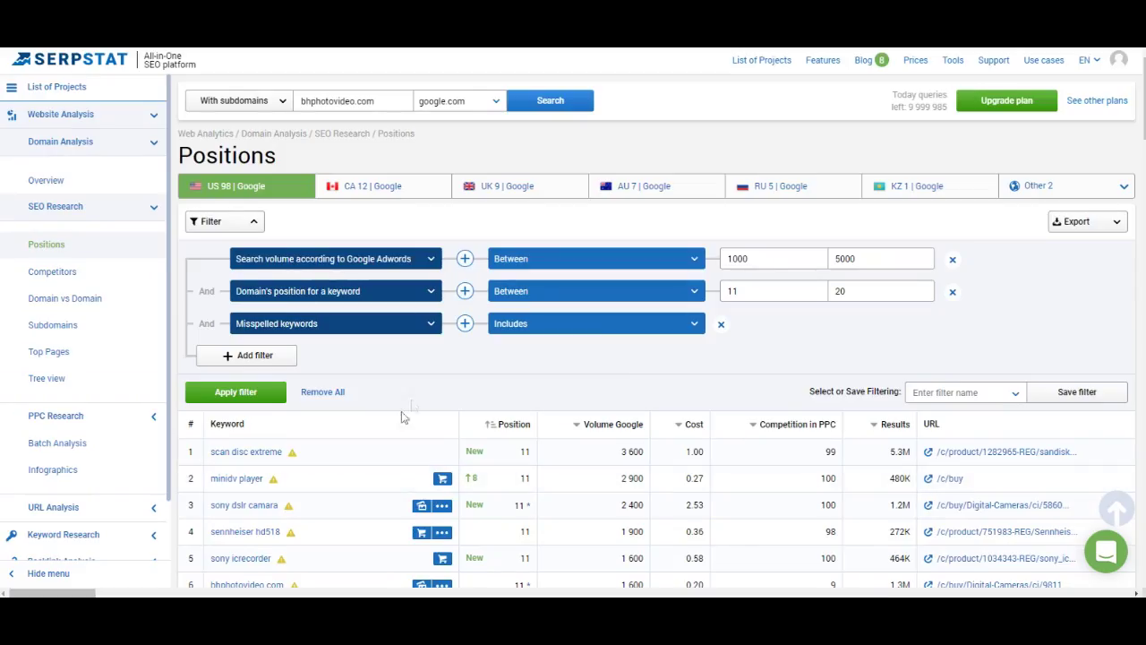
- Change the third filter condition to duplicated positions and check the duplicate position details for the keyword "sony dslr camara"
left_click(432, 324)
scroll(364, 389, "down", 5)
scroll(328, 327, "up", 2)
left_click(314, 303)
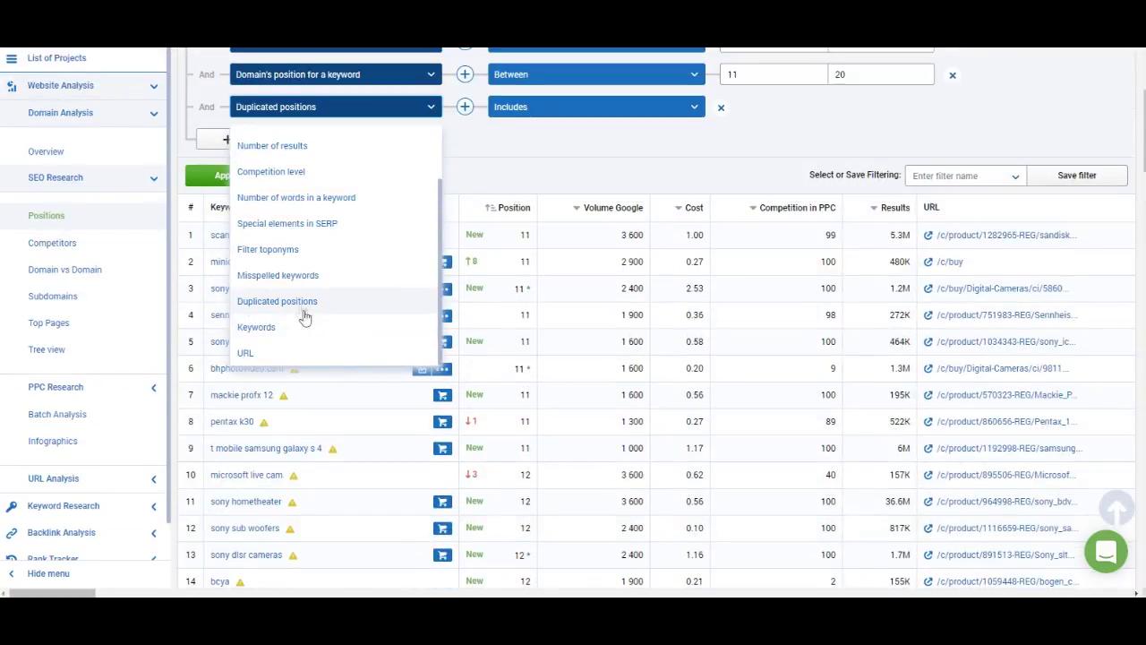
scroll(374, 349, "up", 2)
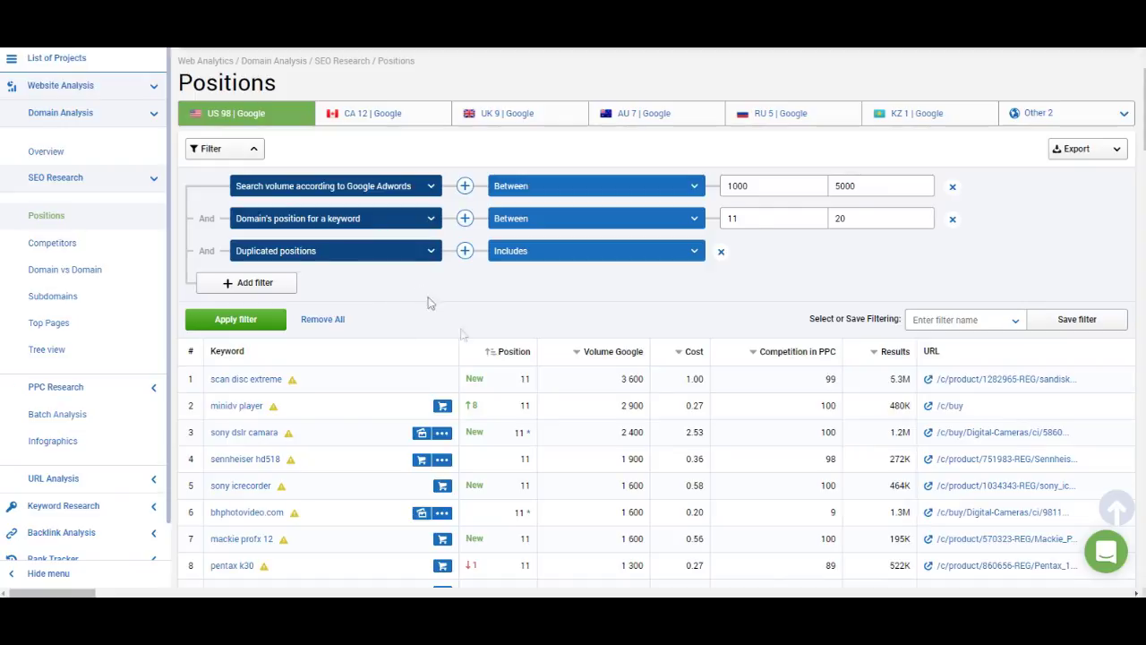
mouse_move(528, 431)
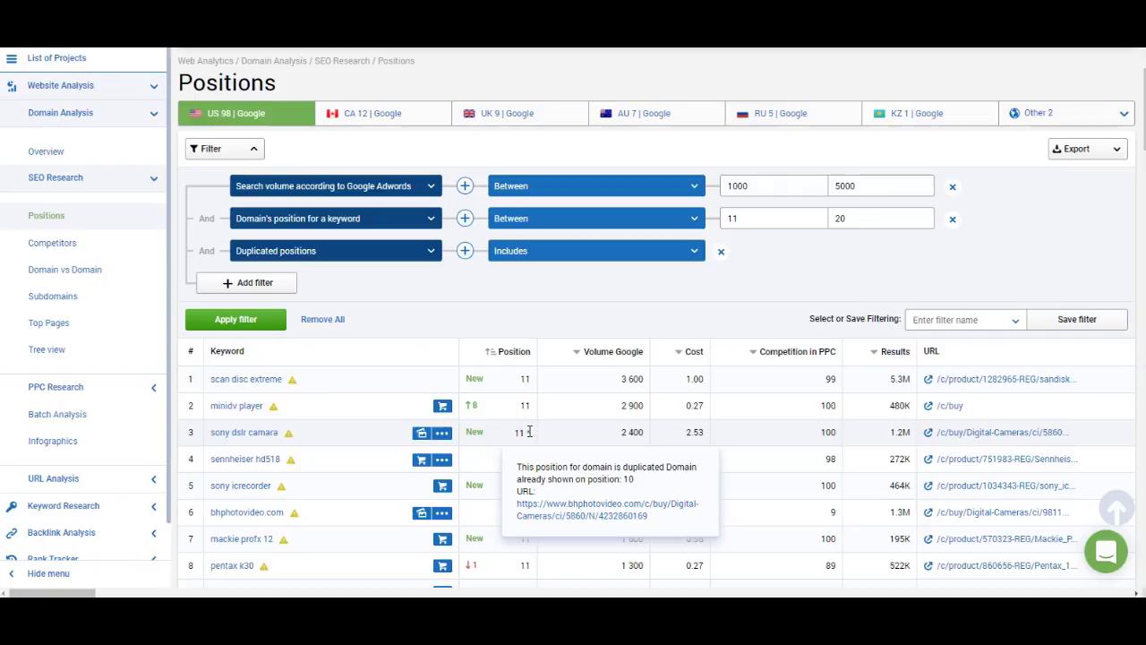
- Change the third filter condition to URL after trying Keywords as the criterion
left_click(430, 253)
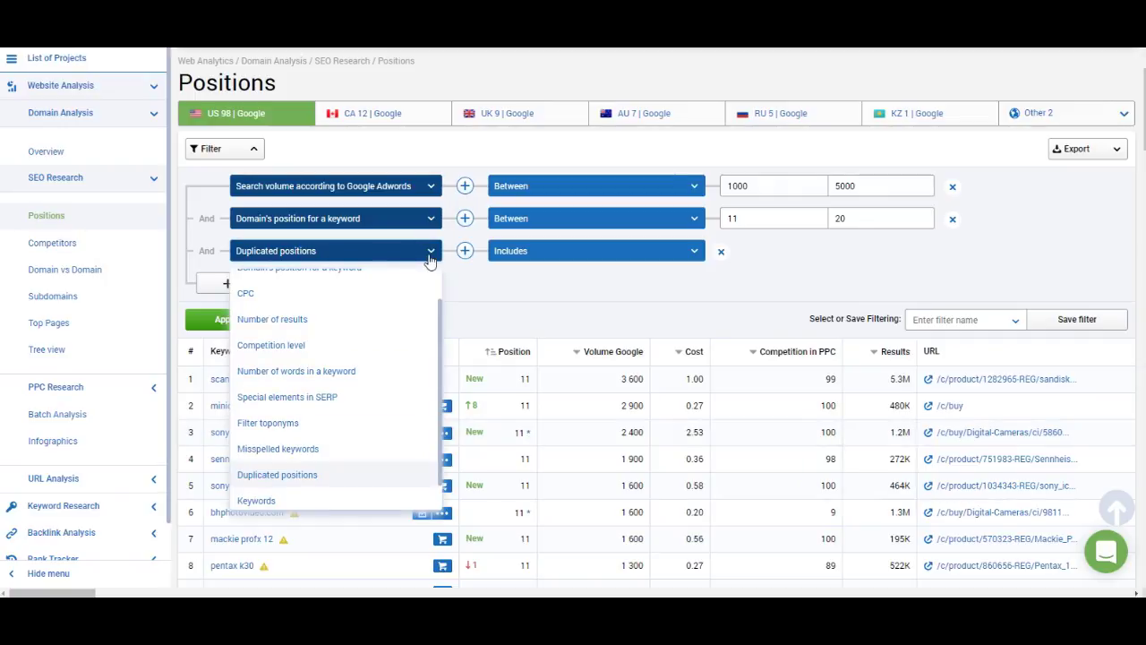
left_click(408, 501)
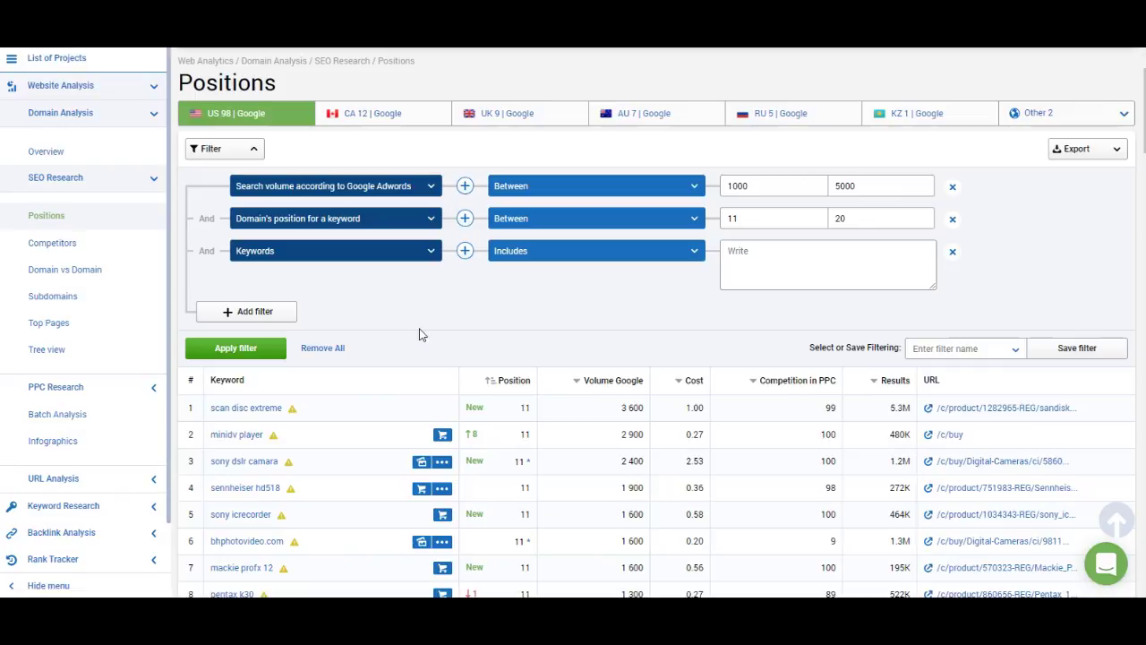
left_click(428, 254)
scroll(361, 387, "down", 2)
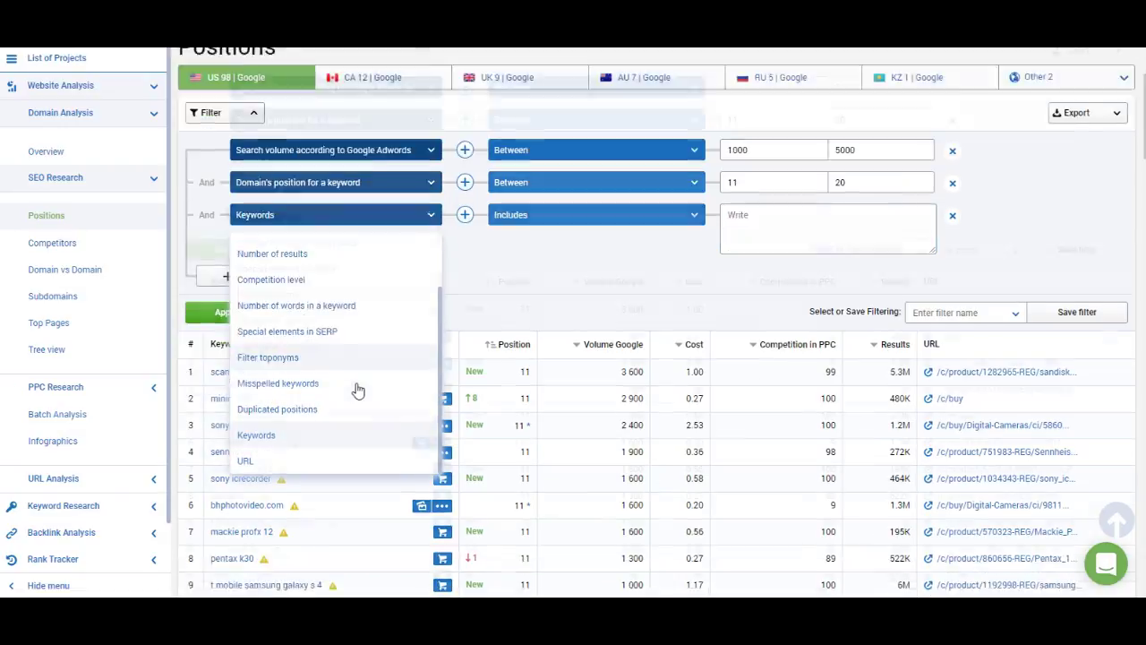
scroll(355, 326, "up", 2)
scroll(355, 327, "down", 2)
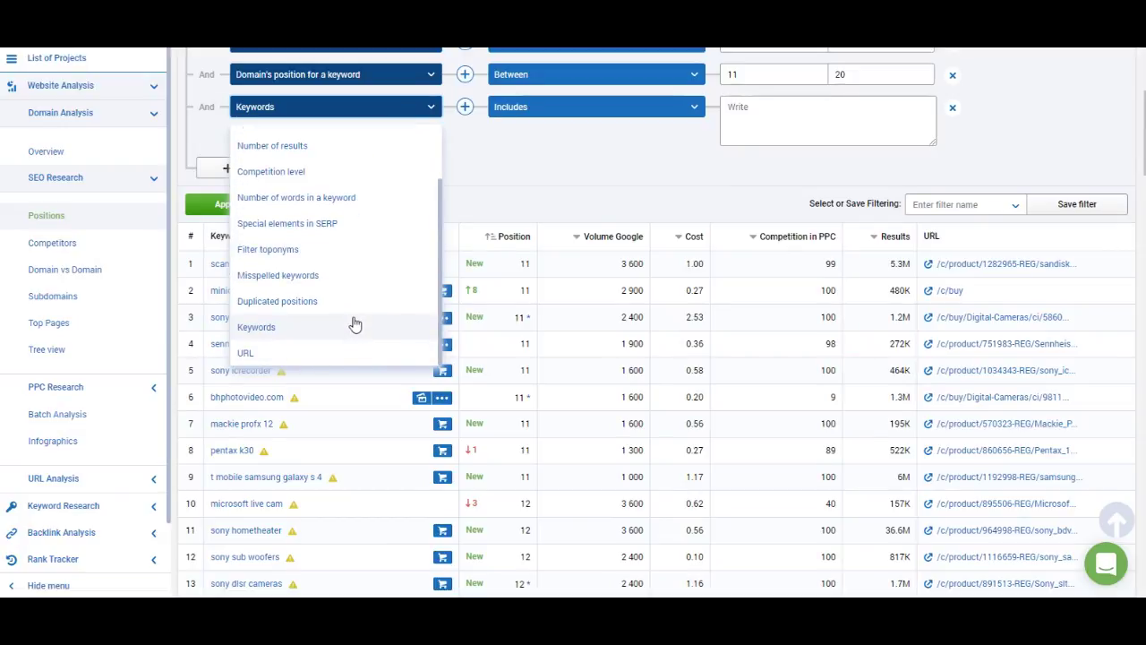
left_click(355, 353)
scroll(539, 210, "up", 2)
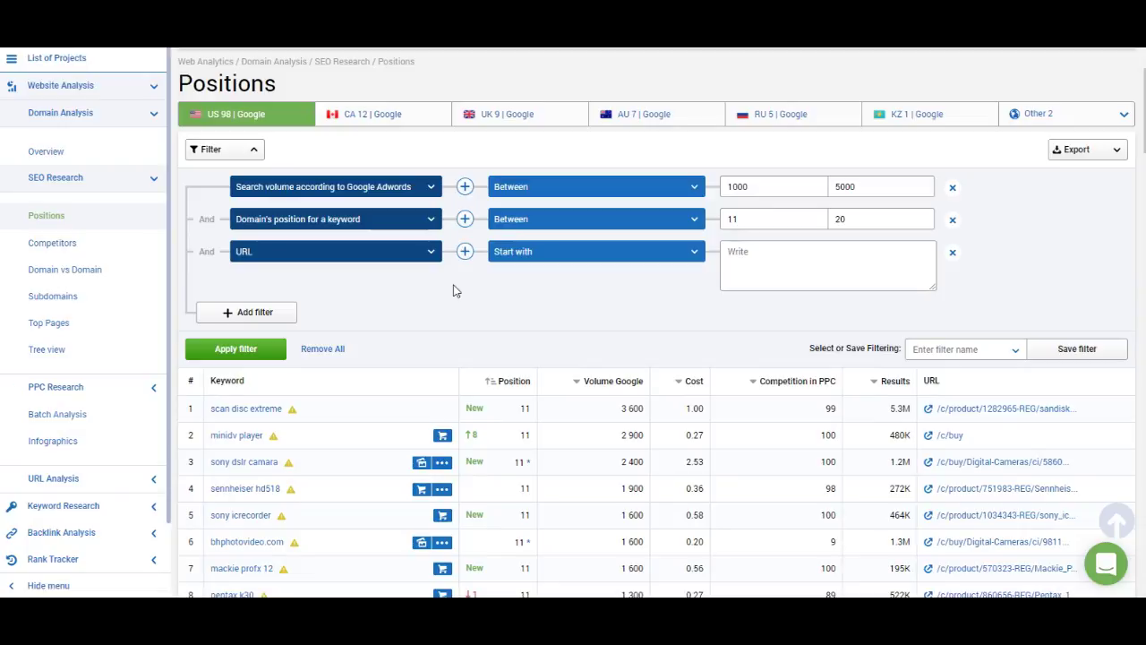
left_click(786, 260)
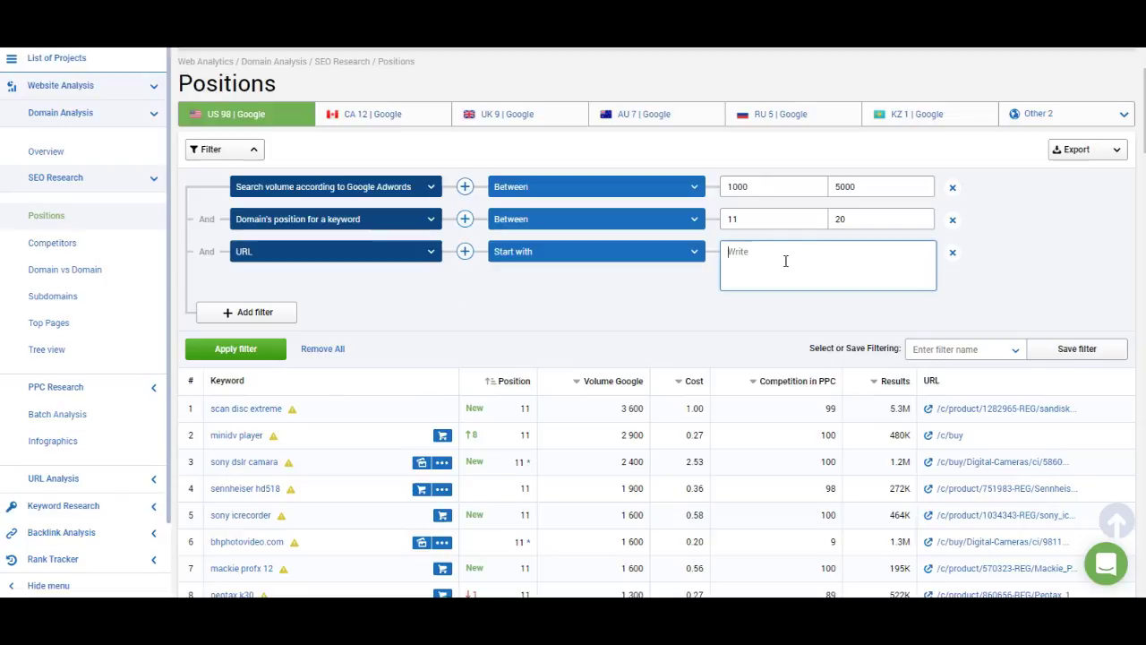
type("https://www.bhphotovideo.com/c/product/751983-REG/Sennheiser_HD518_HD_518_Open_Back_Around_Ear.html")
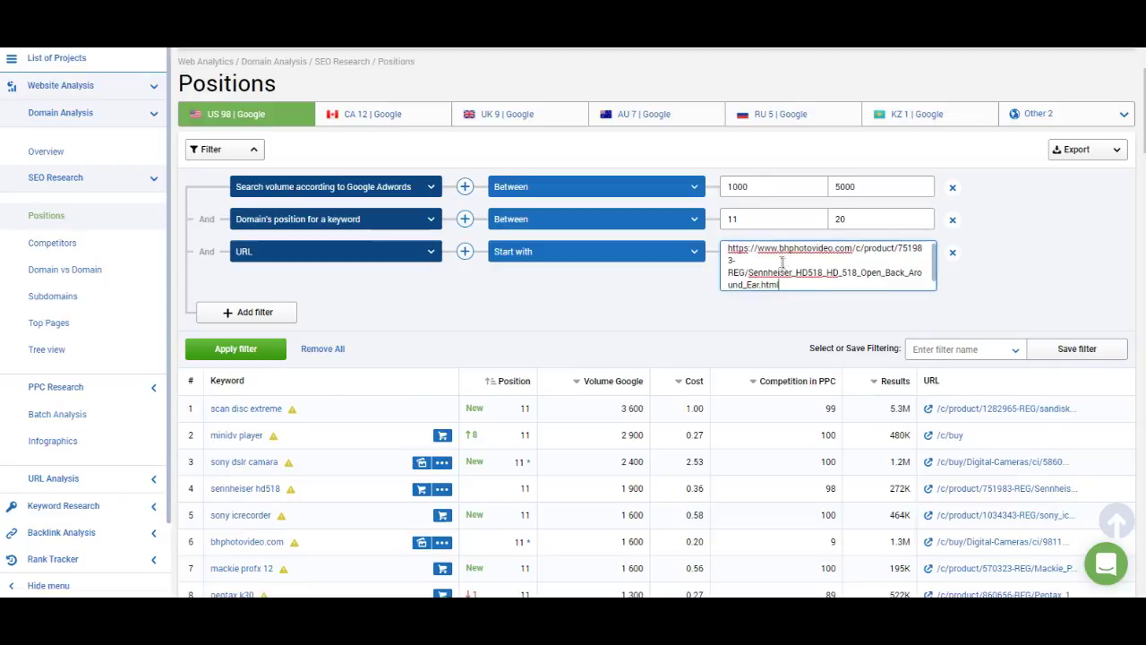
left_click_drag(898, 249, 920, 286)
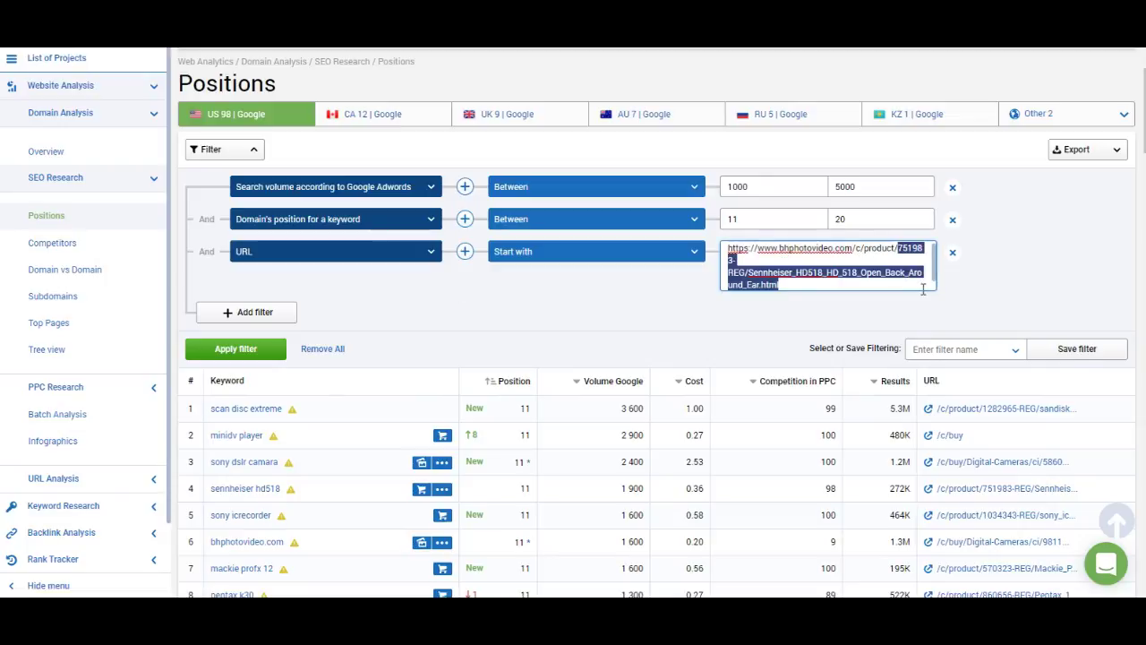
key("BackSpace")
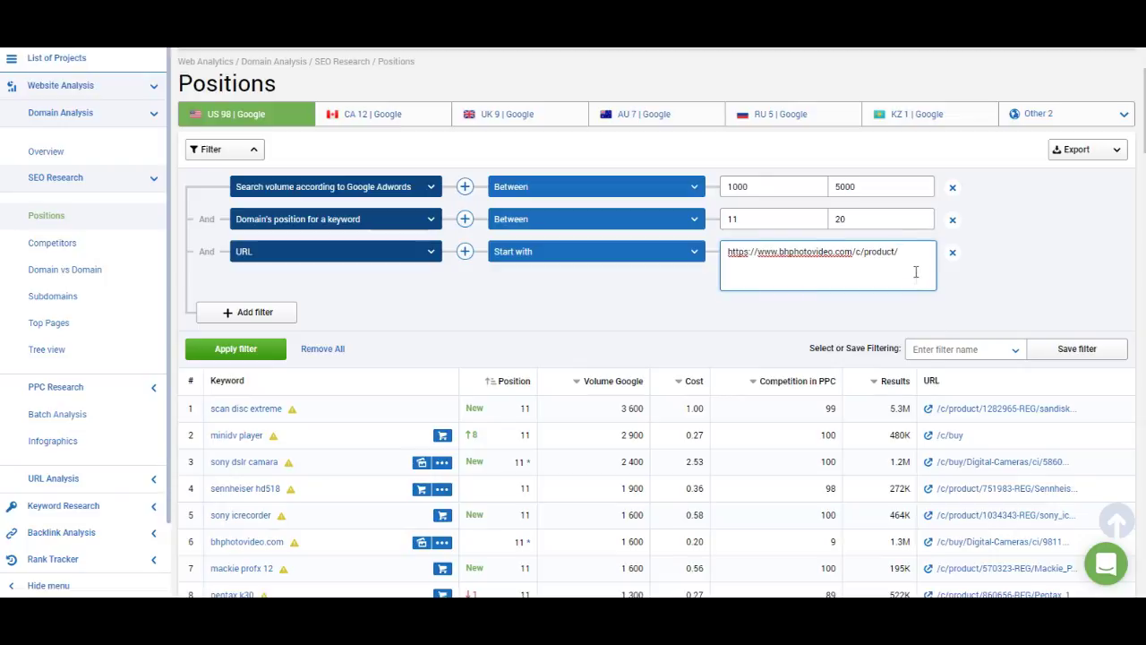
left_click_drag(903, 252, 869, 252)
left_click(564, 312)
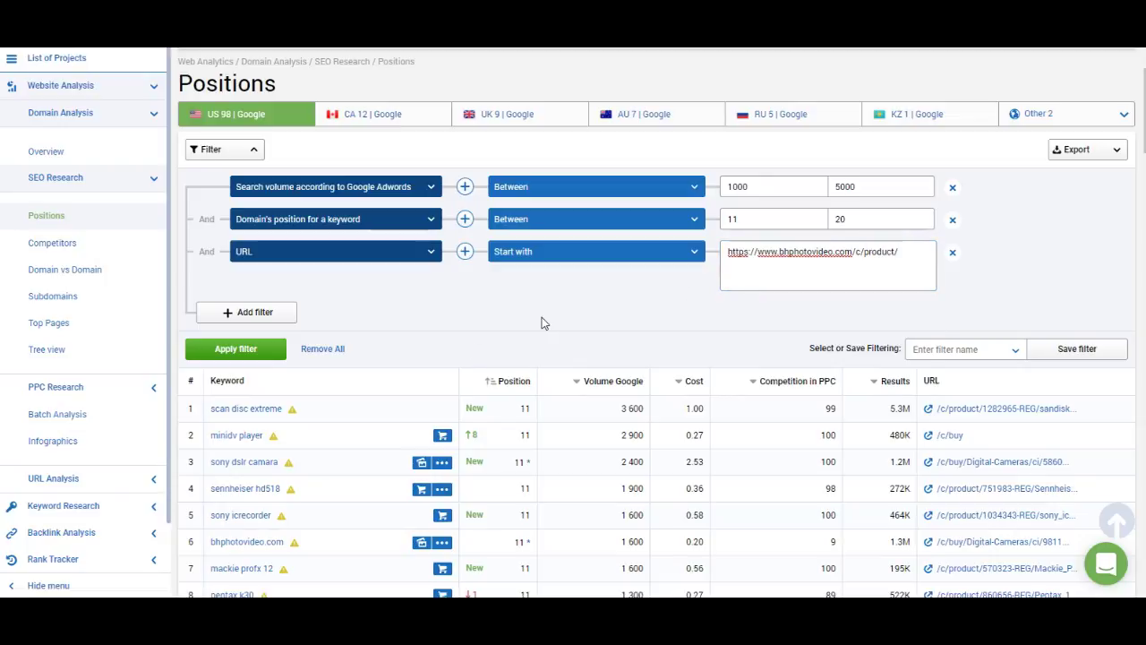
- Export the Positions report as CSV for Open Office, Libre Office
left_click(1116, 150)
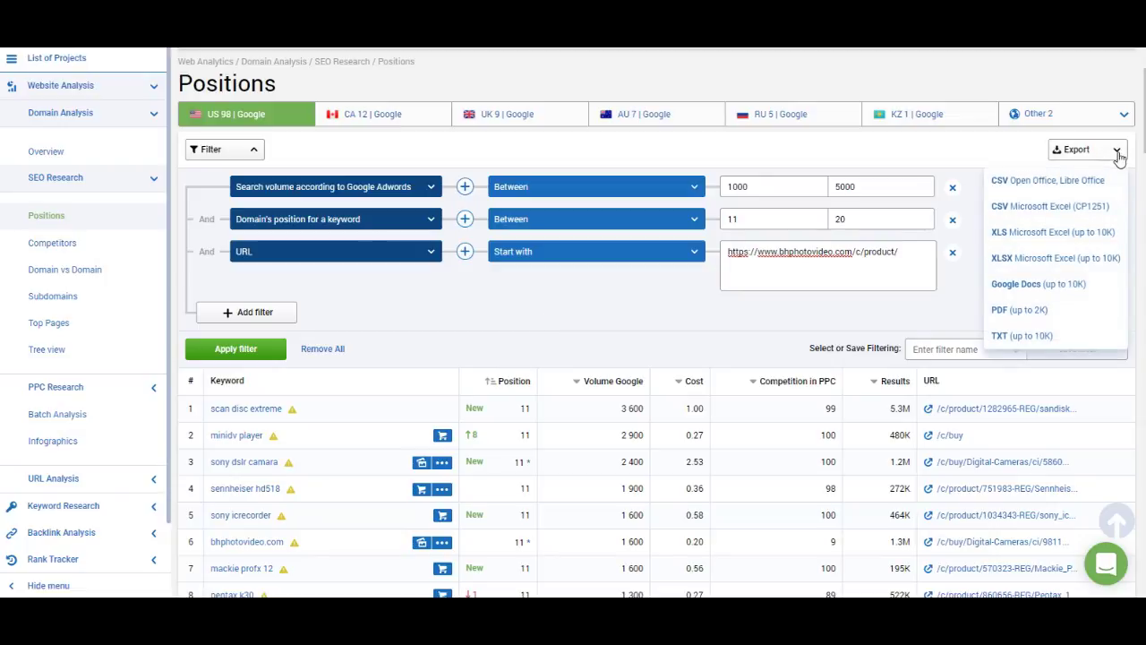
left_click(1065, 180)
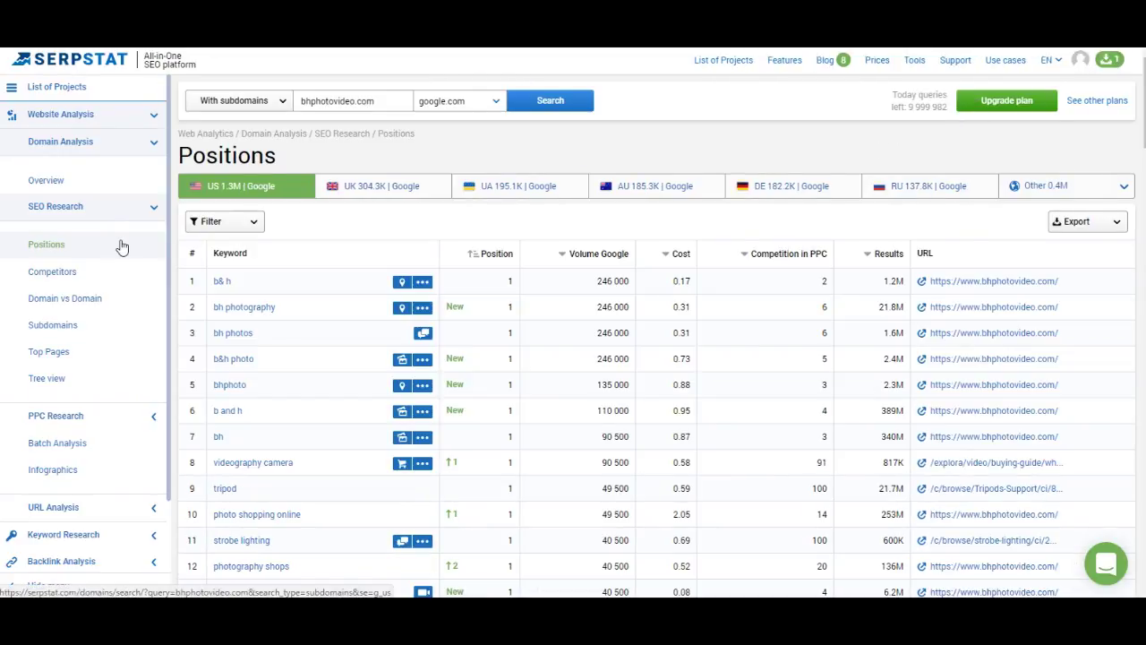
- Open the Competitors report for bhphotovideo.com and review the competing domains and the control for changing the list
left_click(52, 274)
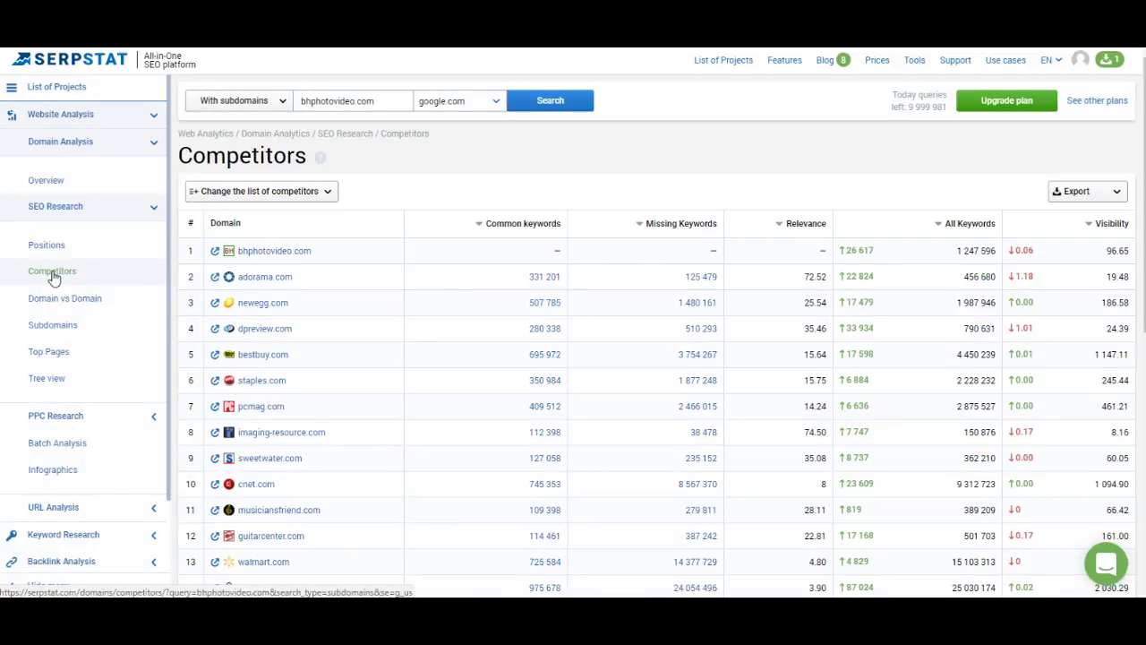
scroll(904, 220, "down", 5)
scroll(871, 253, "up", 5)
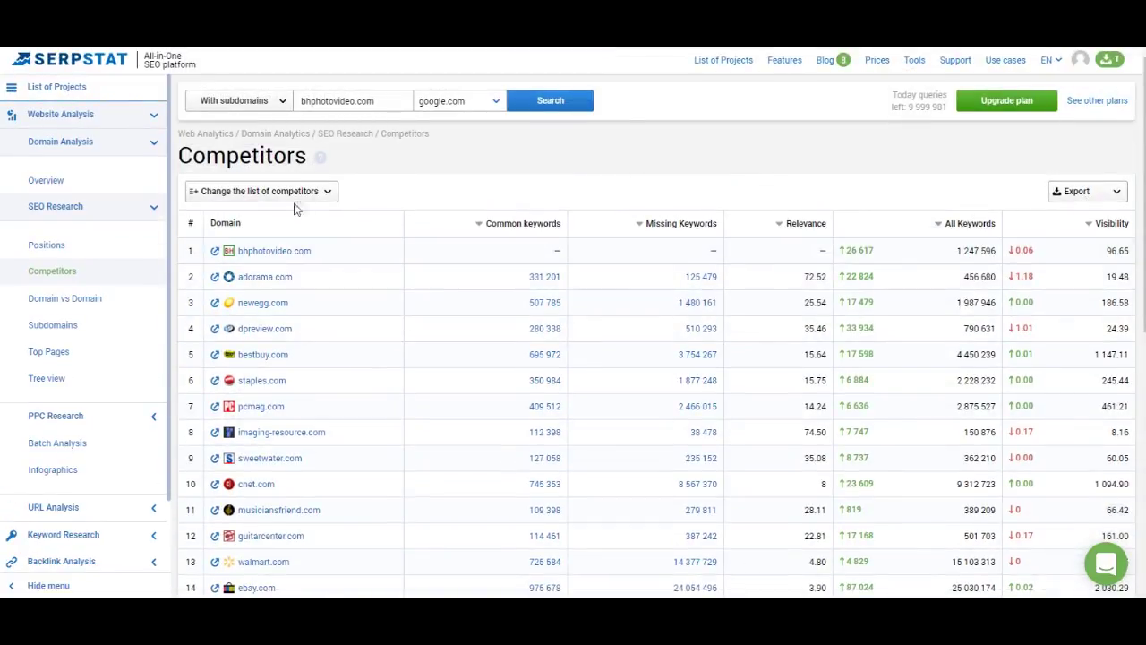
left_click(327, 193)
left_click(329, 193)
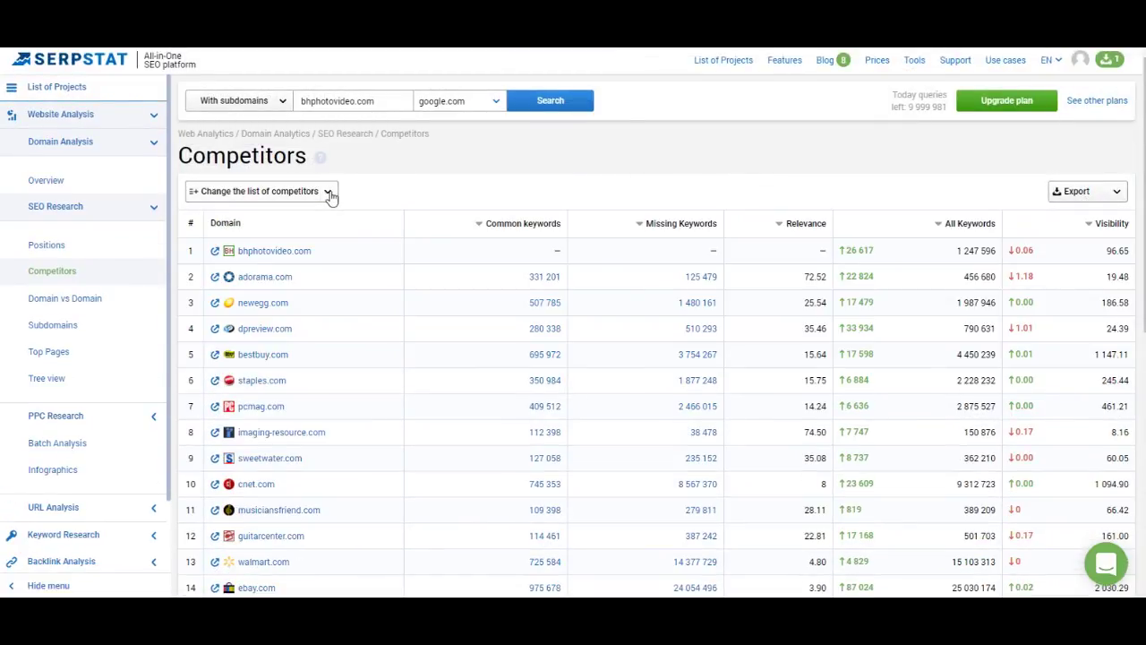
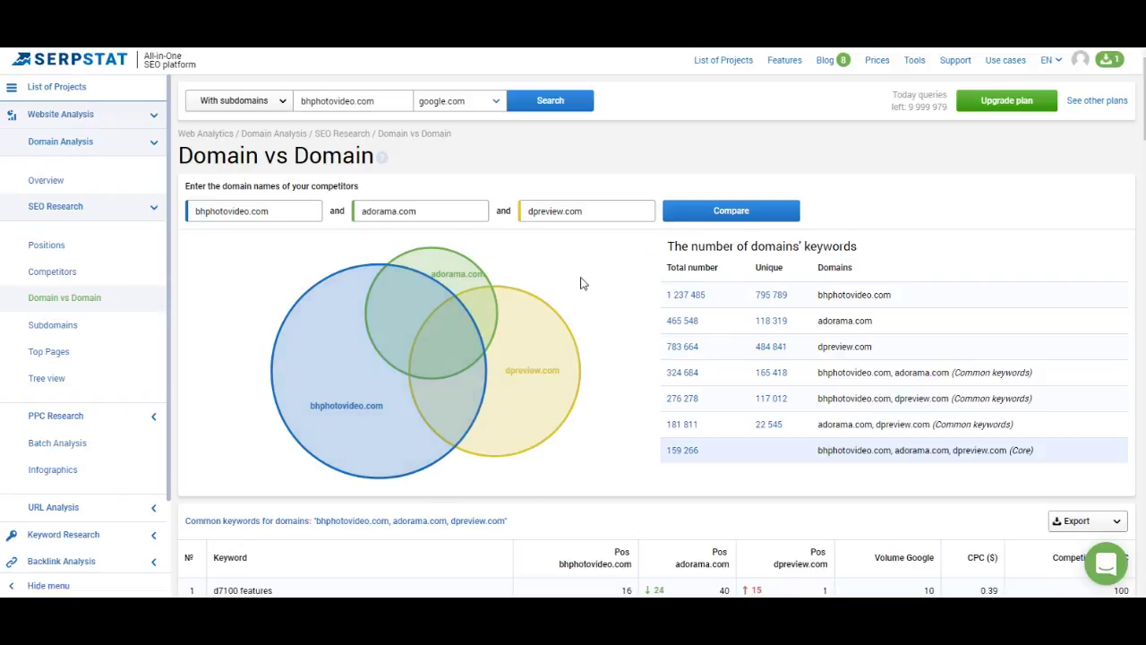
- Examine the three-domain keyword comparison, listing keywords shared by adorama.com and dpreview.com but missing from bhphotovideo.com
scroll(594, 317, "down", 3)
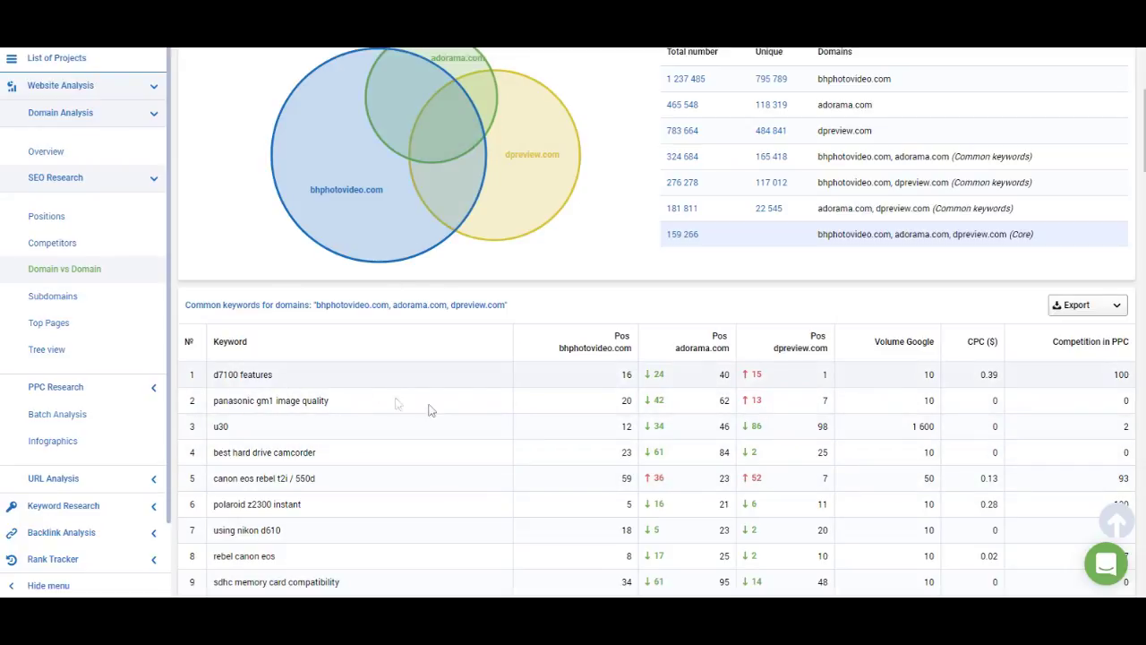
scroll(613, 399, "up", 3)
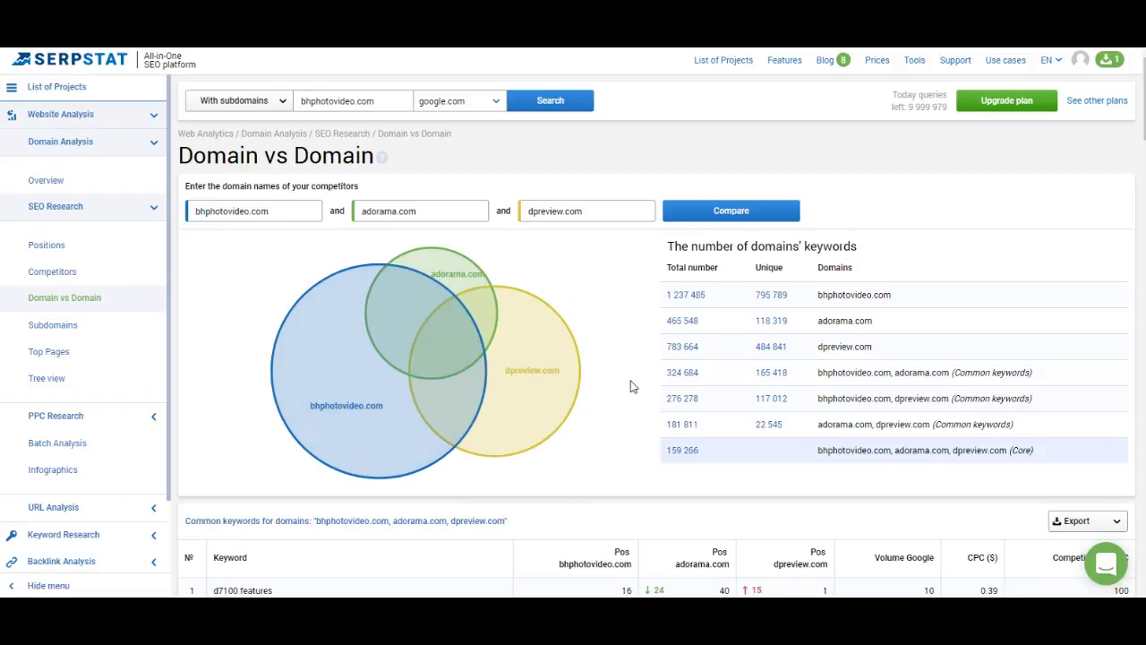
left_click(768, 428)
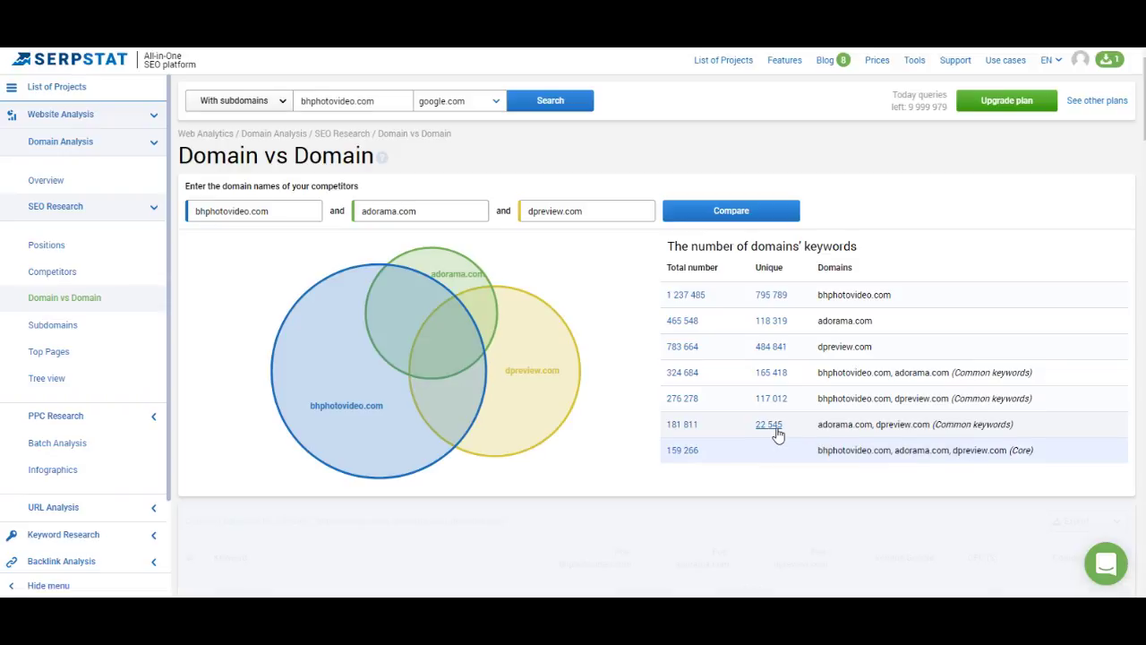
scroll(779, 447, "down", 3)
scroll(567, 260, "up", 3)
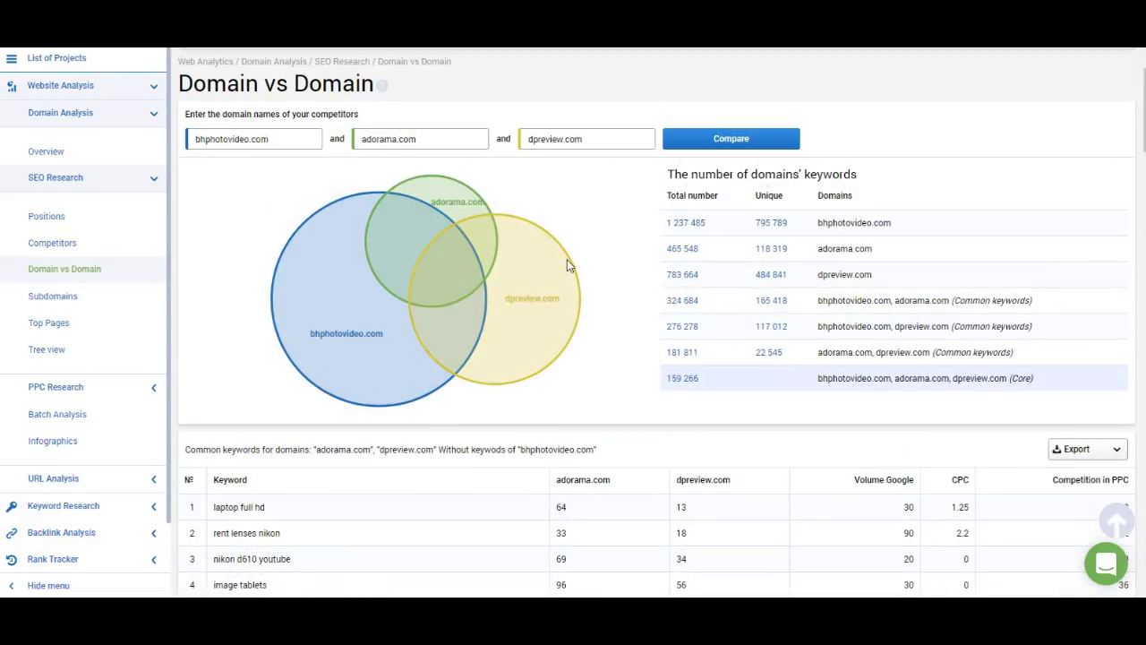
scroll(582, 295, "down", 3)
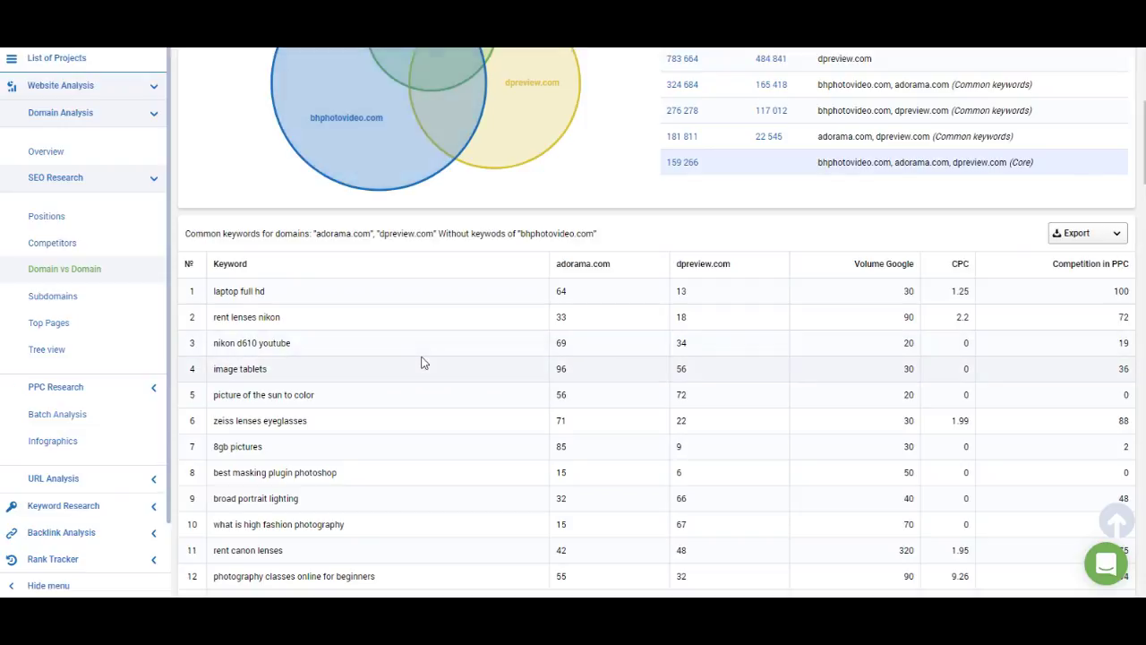
scroll(42, 329, "up", 3)
- Open the Subdomains report and review the subdomains with their organic keywords
left_click(43, 330)
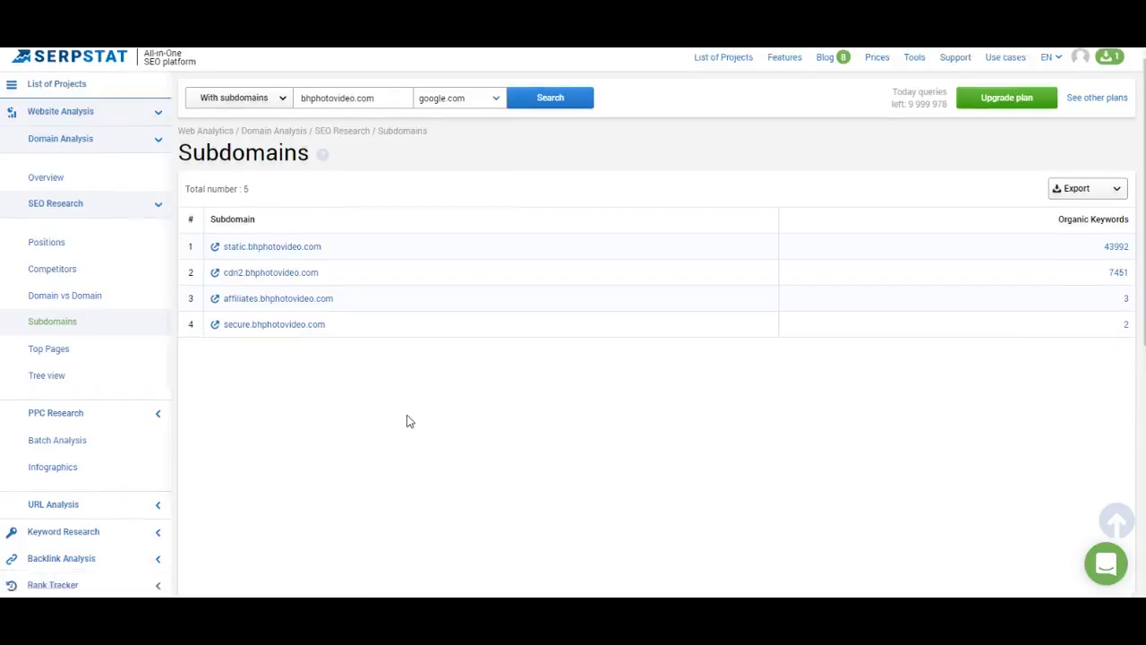
scroll(394, 407, "down", 5)
scroll(391, 402, "up", 5)
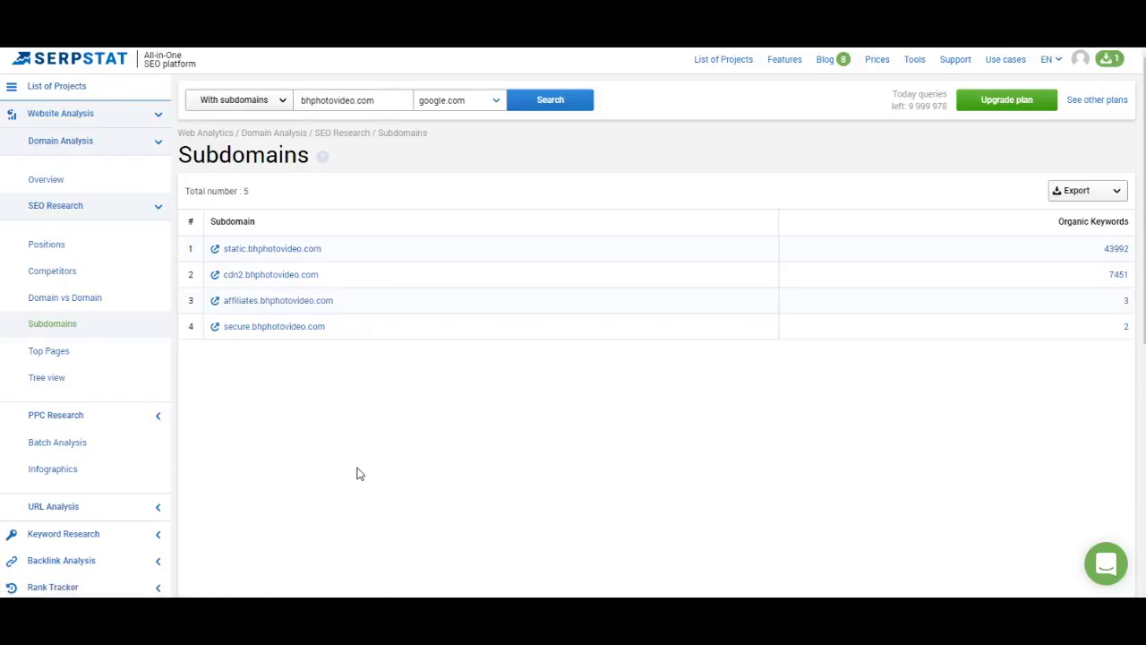
- Open the Top Pages report and examine the pages' organic keywords, social shares and potential traffic
left_click(45, 351)
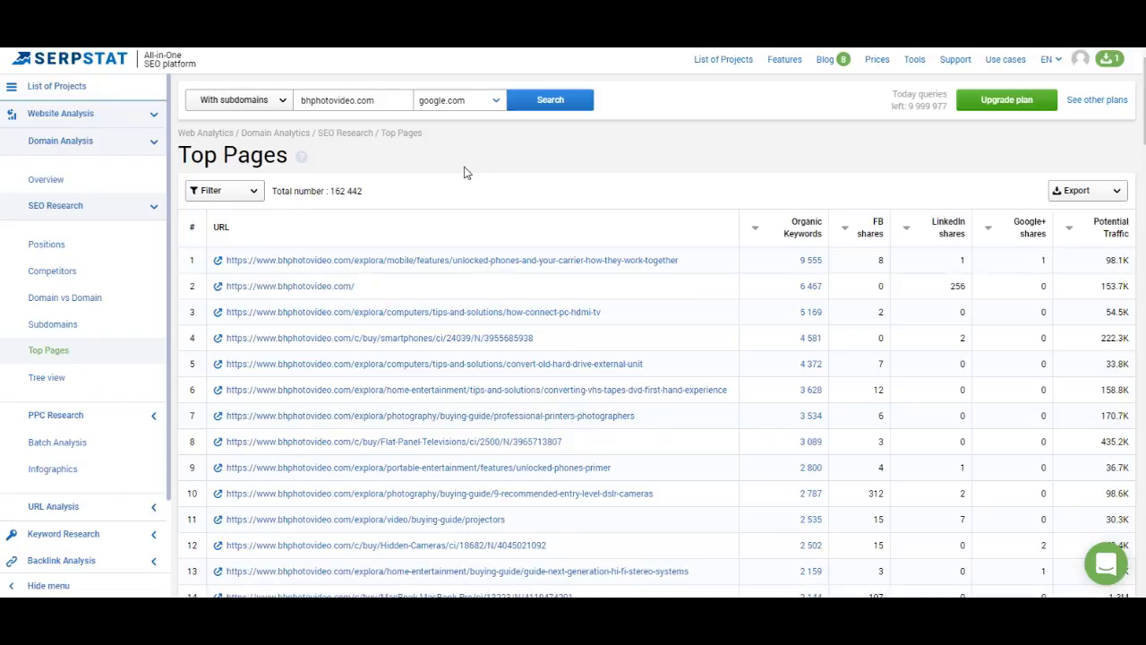
scroll(686, 267, "down", 1)
scroll(686, 266, "down", 3)
scroll(397, 402, "down", 2)
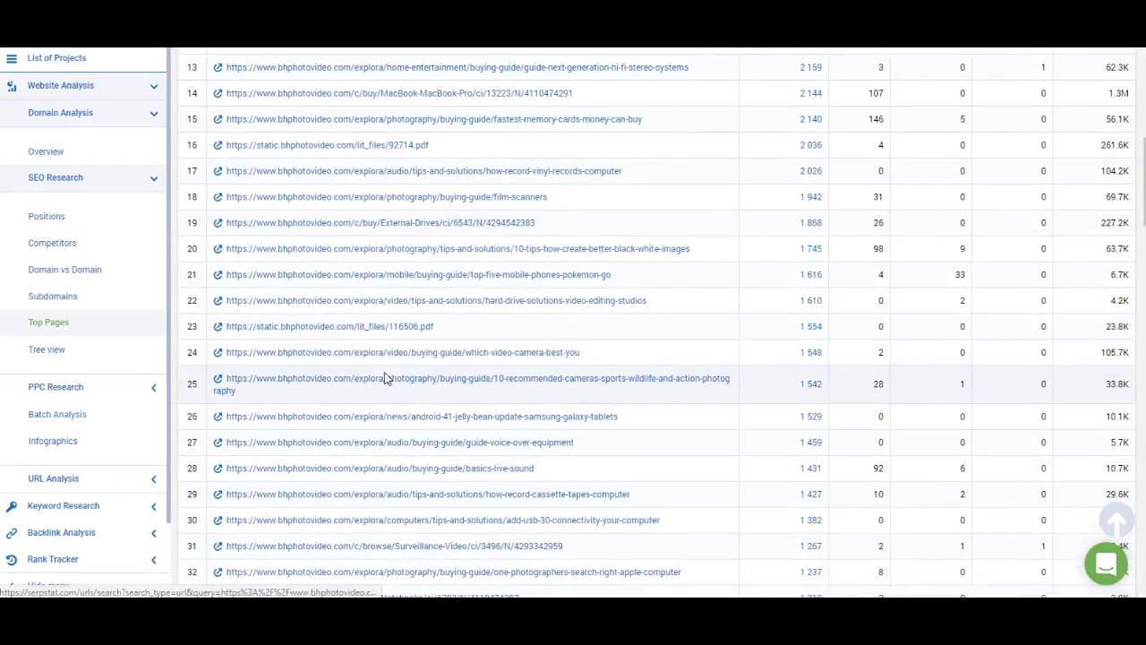
scroll(386, 379, "up", 3)
scroll(384, 374, "up", 4)
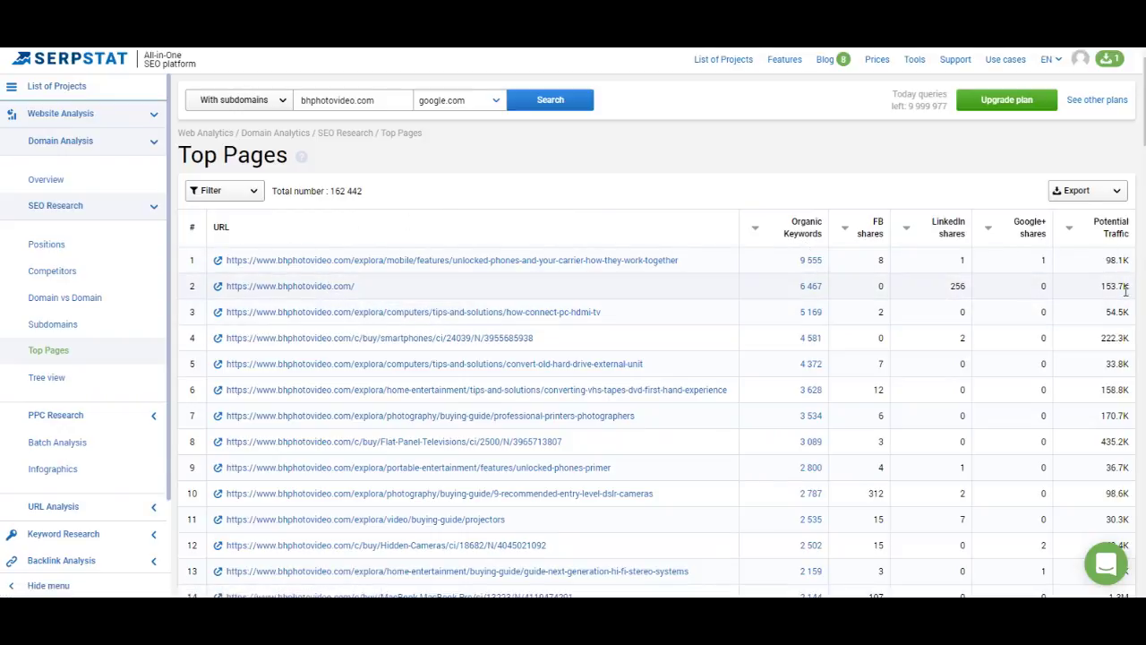
- Open the Tree view report and filter it by the domain's position for a keyword between 11 and 20
left_click(57, 379)
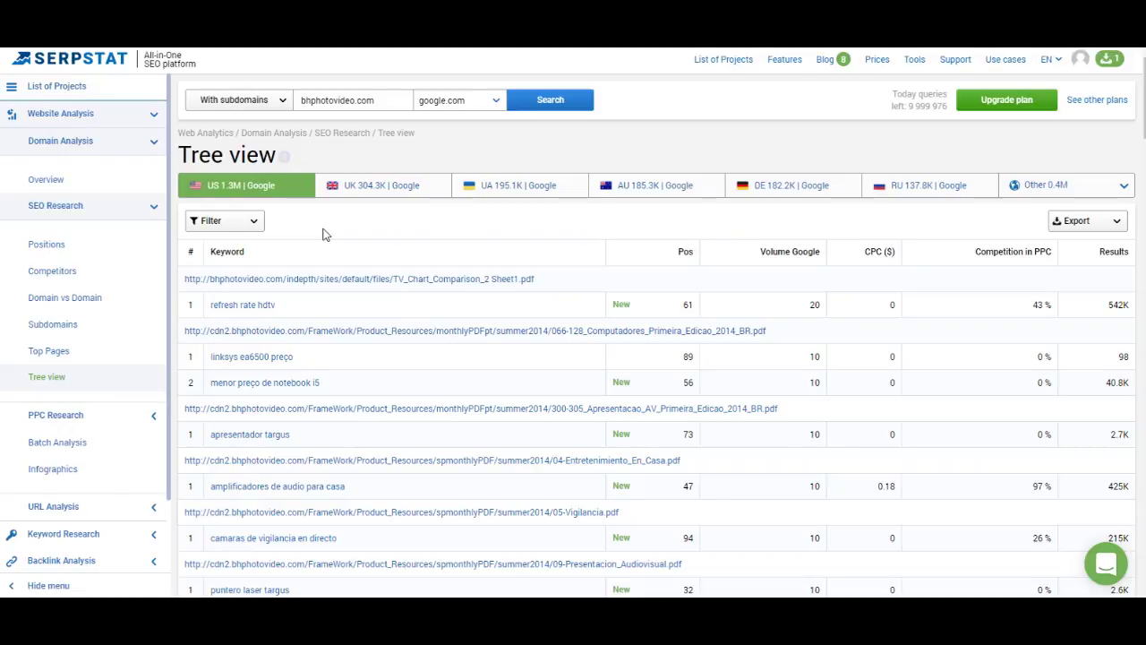
left_click(252, 222)
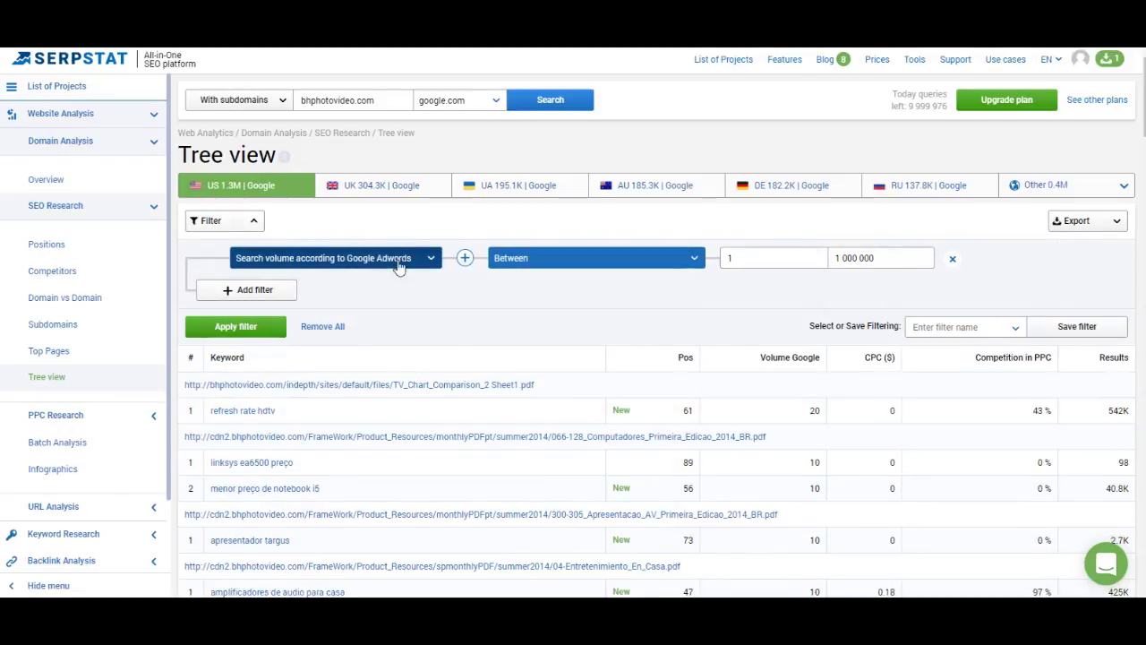
left_click(430, 260)
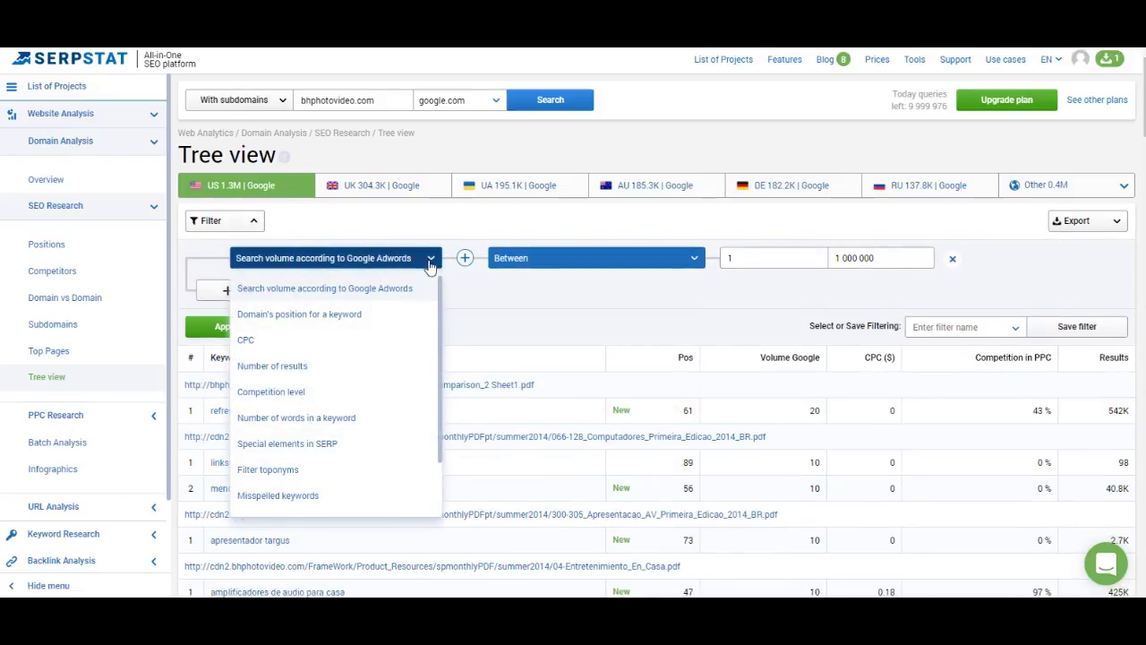
left_click(327, 314)
left_click(751, 260)
type("1")
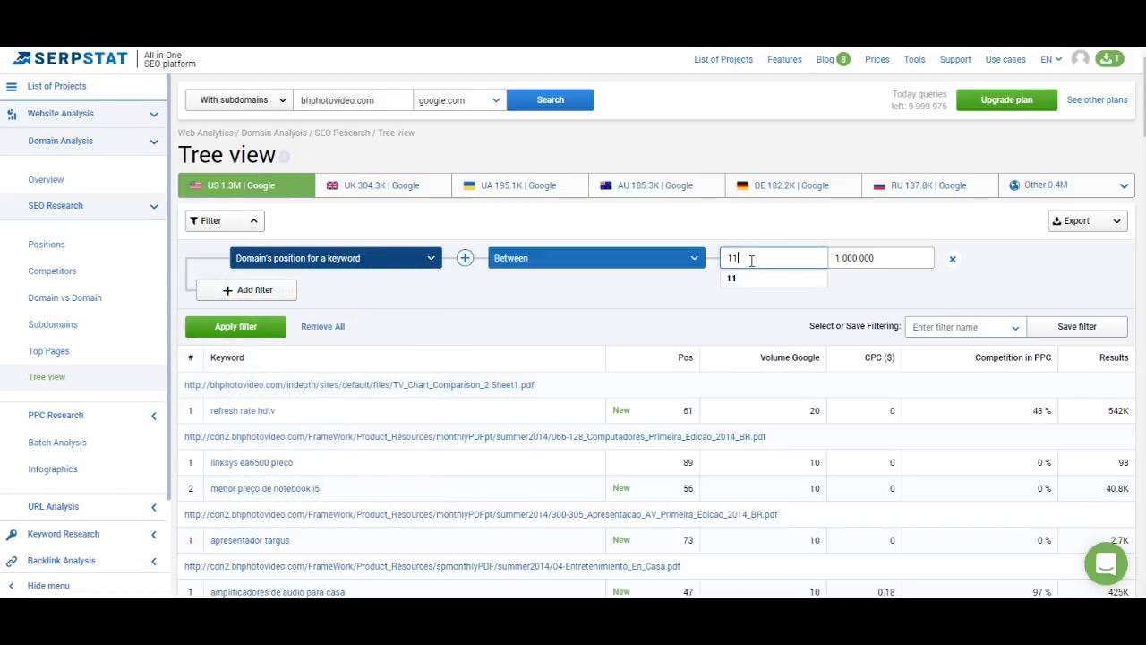
key("Tab")
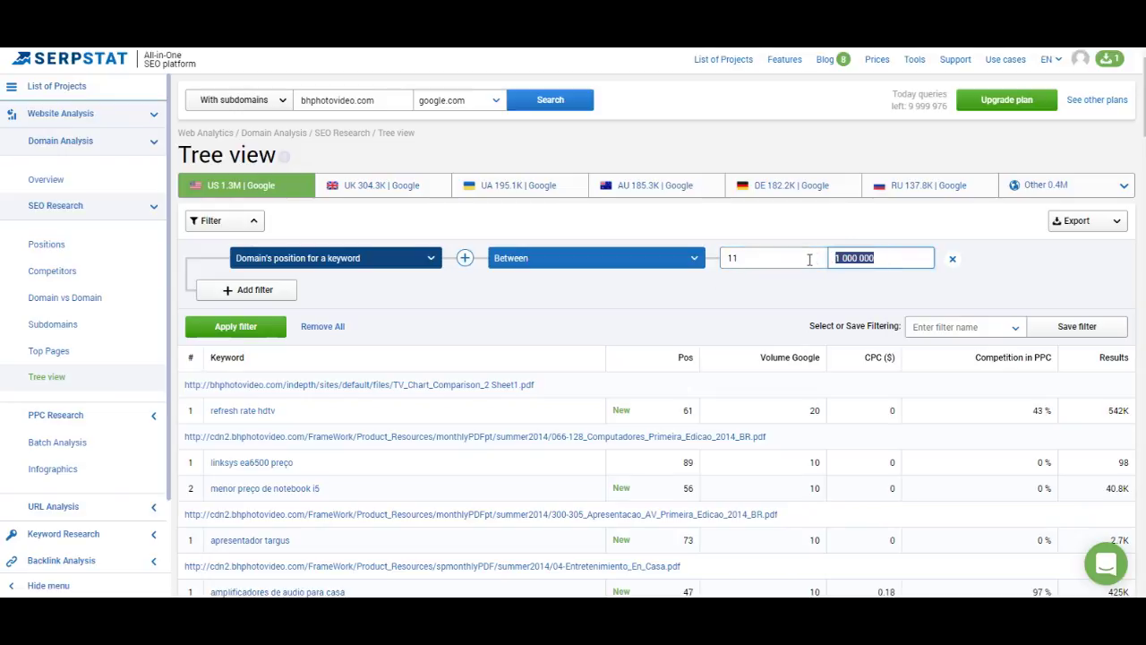
type("2")
left_click(626, 300)
left_click(235, 327)
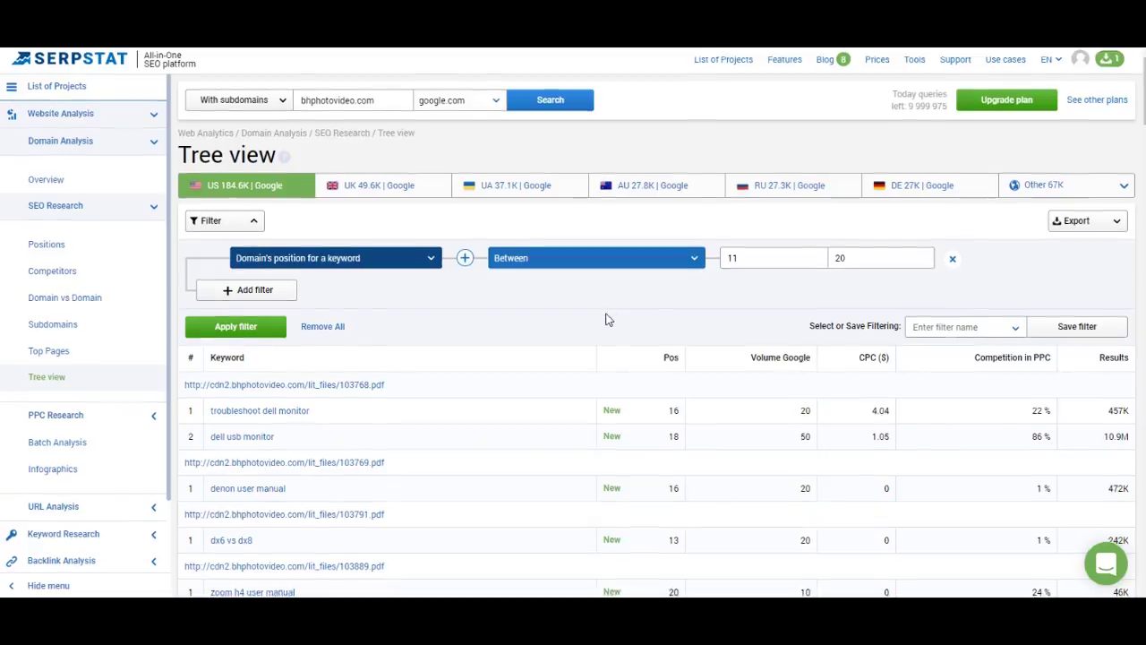
- Examine the filtered Tree view keywords grouped by page URL, with their positions, volume and CPC
scroll(606, 317, "down", 3)
scroll(504, 335, "up", 3)
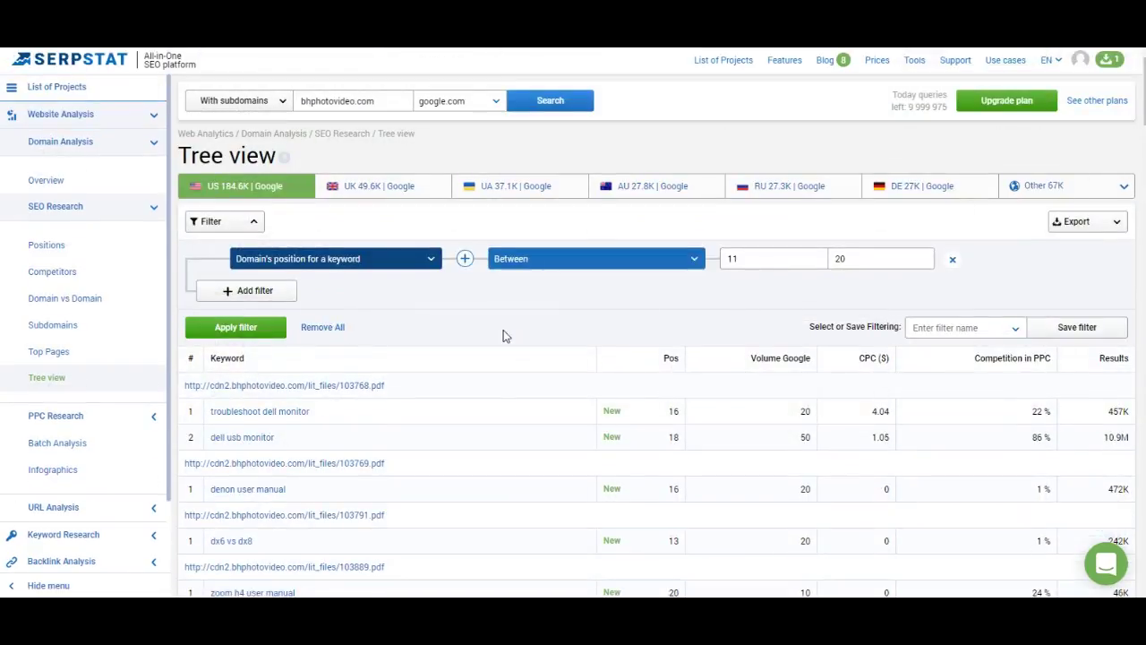
scroll(322, 391, "down", 5)
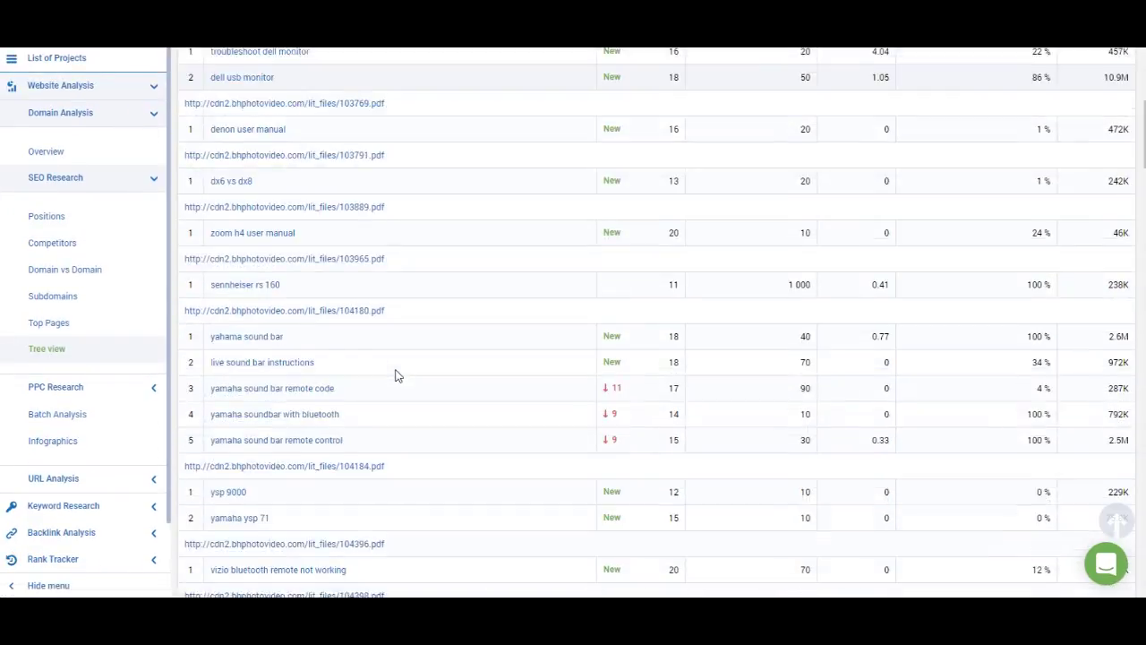
scroll(398, 375, "down", 1)
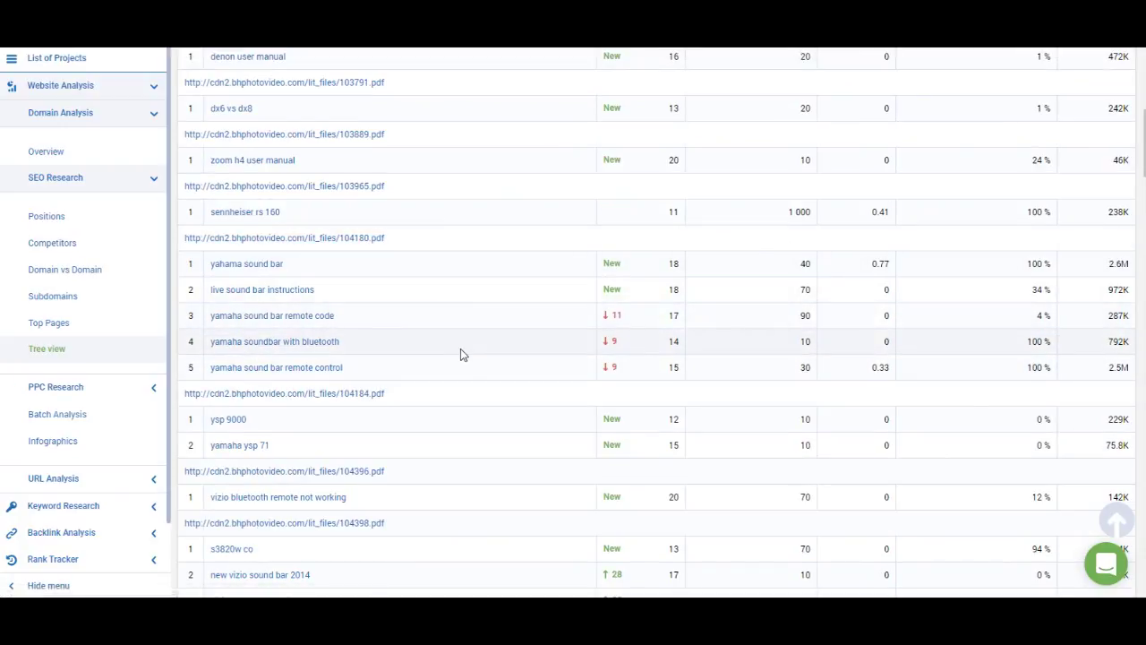
- Open the PPC Research Keywords report for bhphotovideo.com and review its adverts with their keywords
scroll(458, 370, "down", 3)
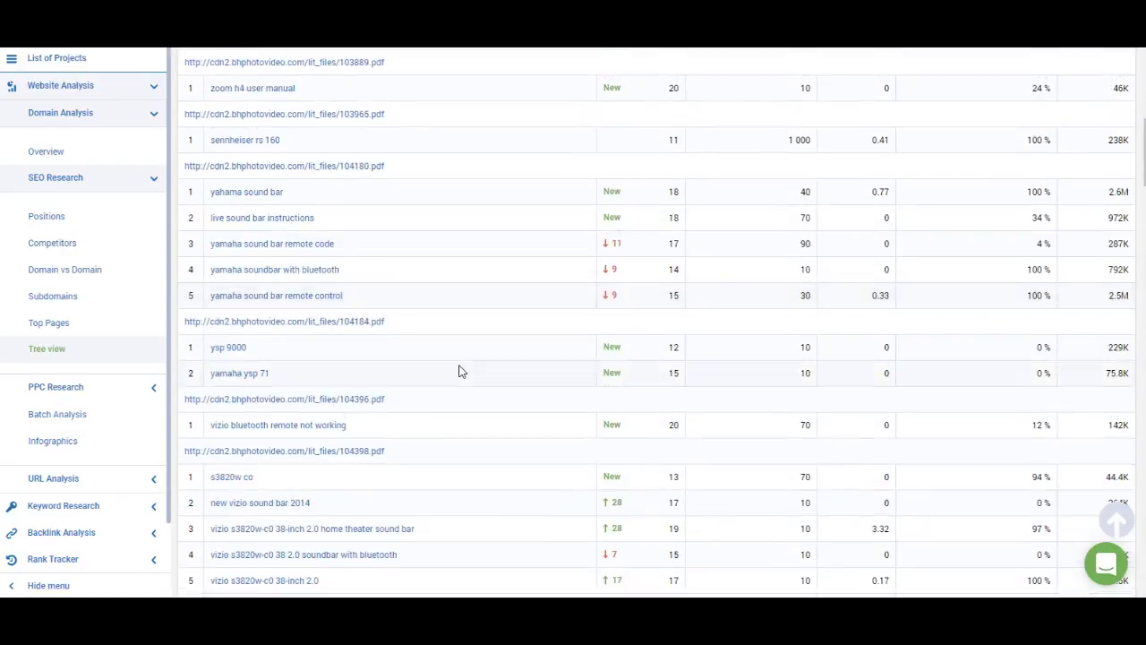
key("Home")
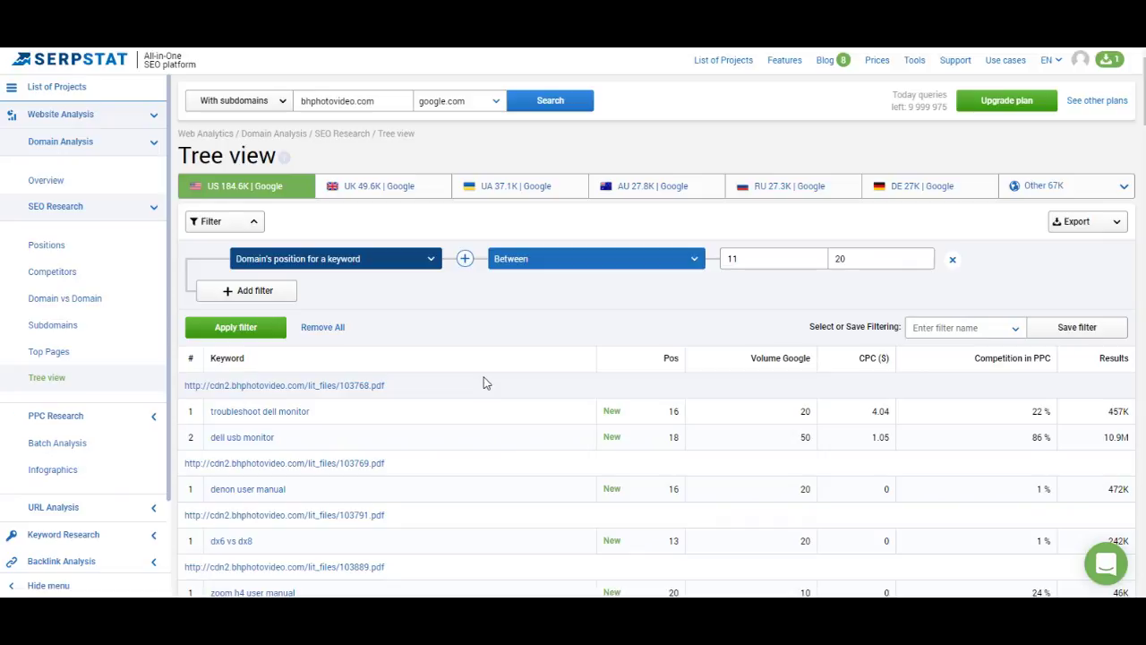
left_click(152, 416)
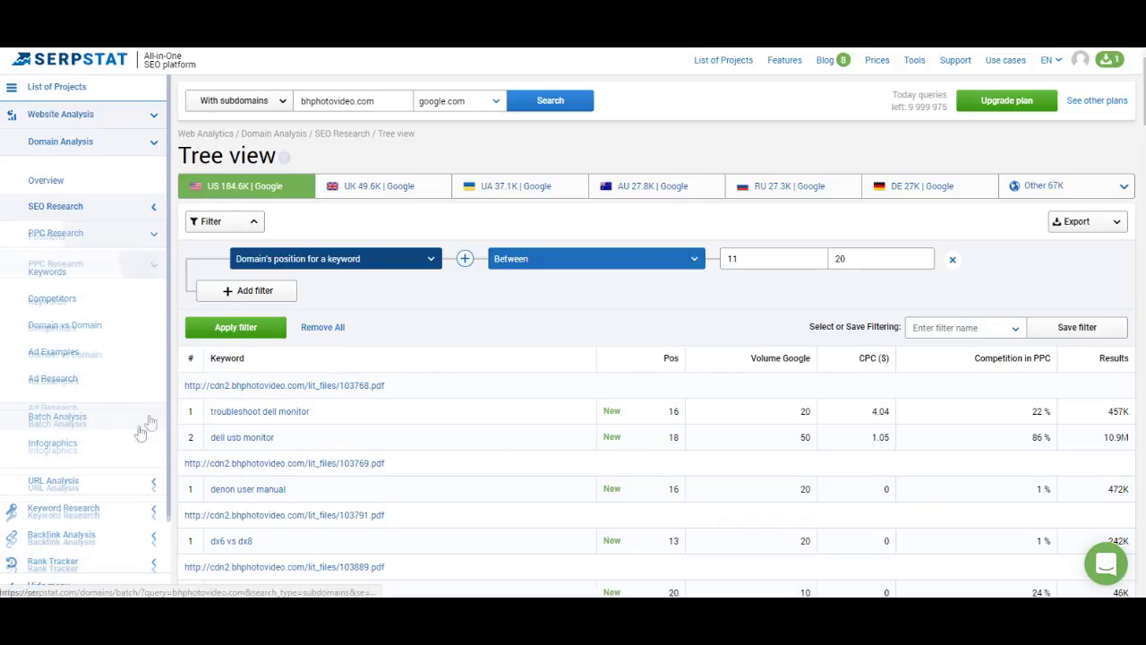
left_click(56, 275)
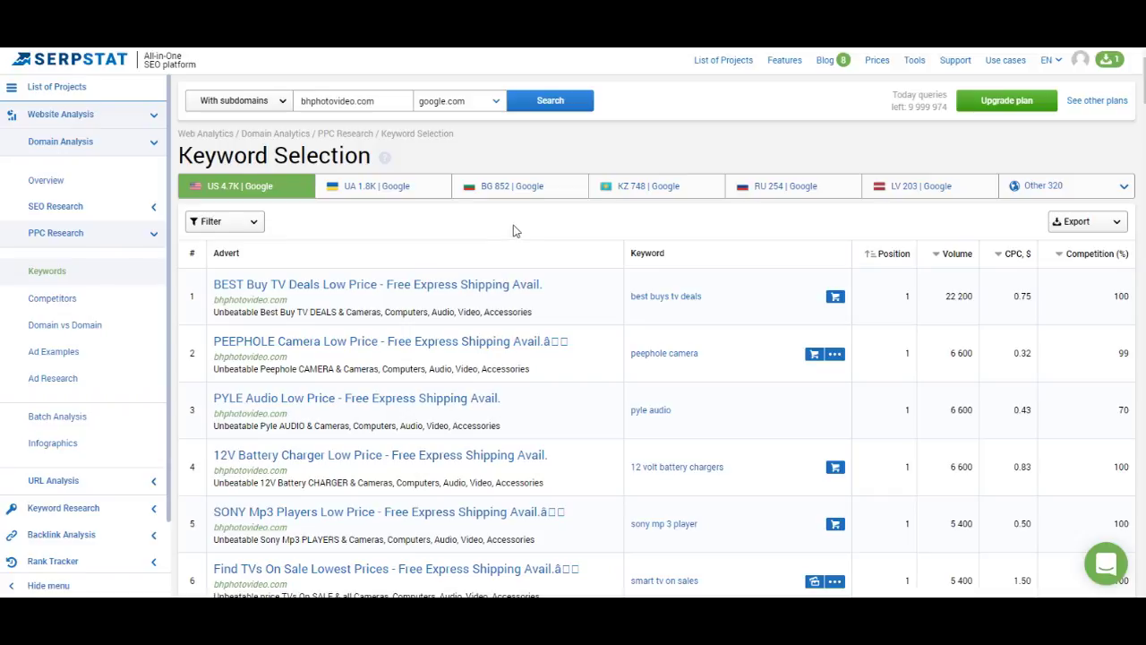
- Open the PPC Research Competitors report and compare the reports offered under SEO Research and PPC Research
left_click(69, 300)
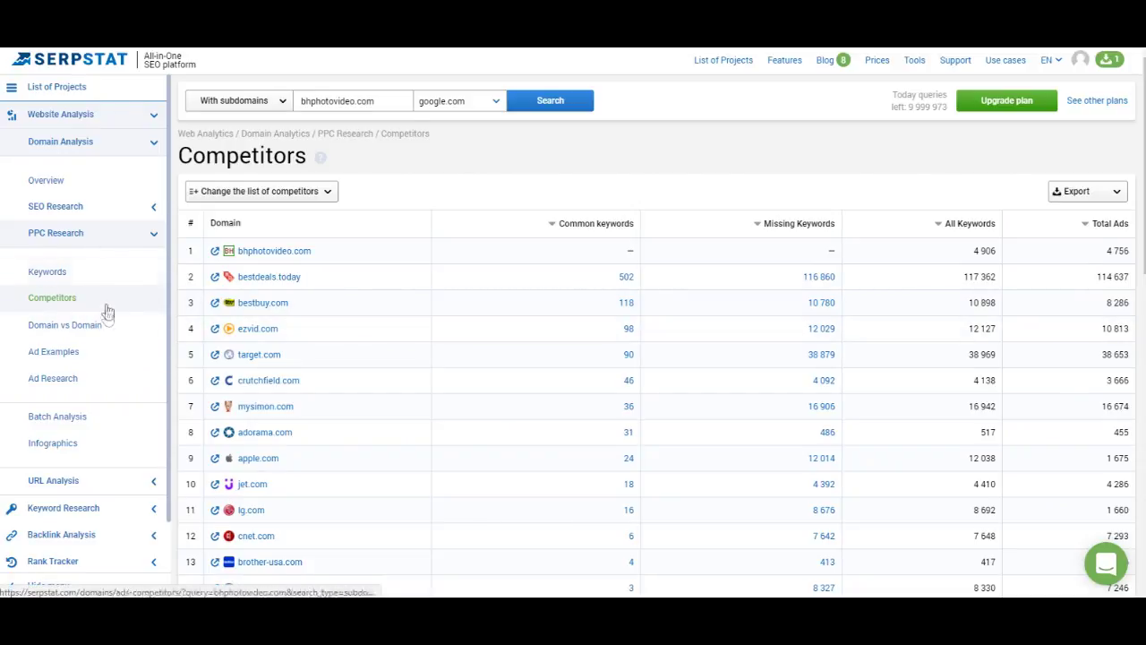
left_click(107, 211)
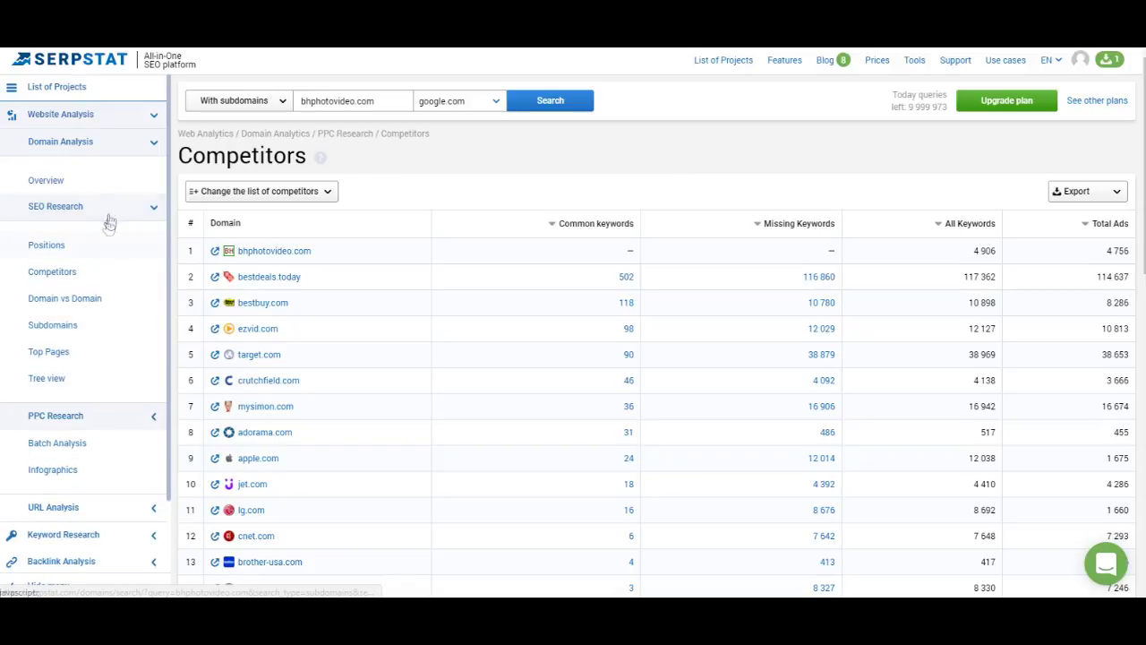
left_click(127, 211)
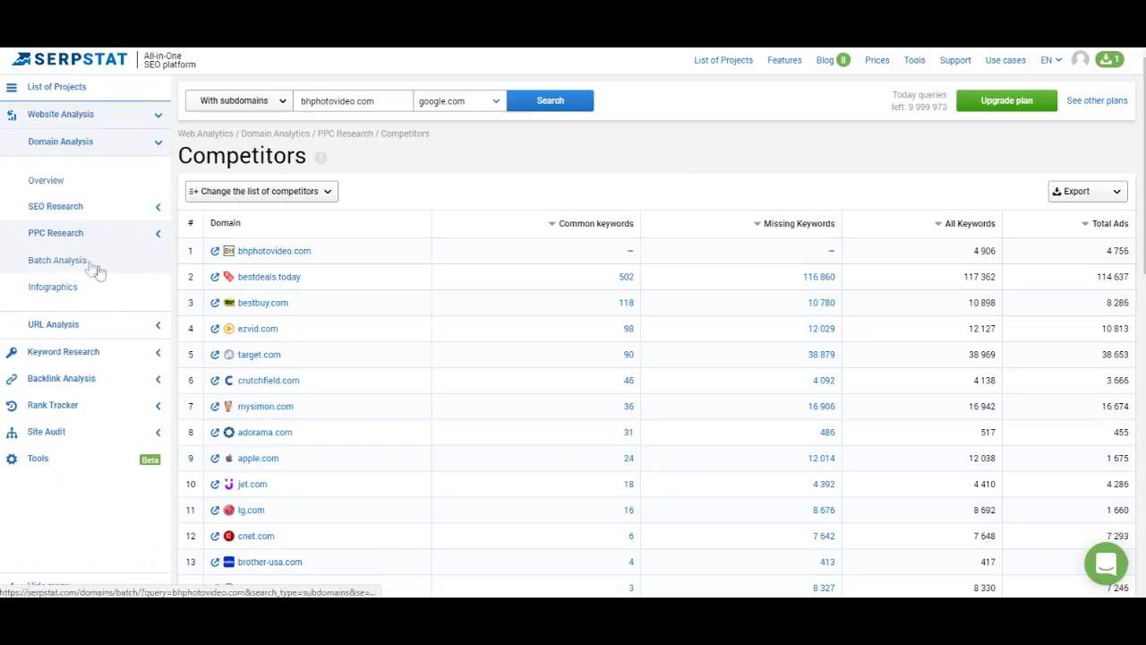
left_click(90, 240)
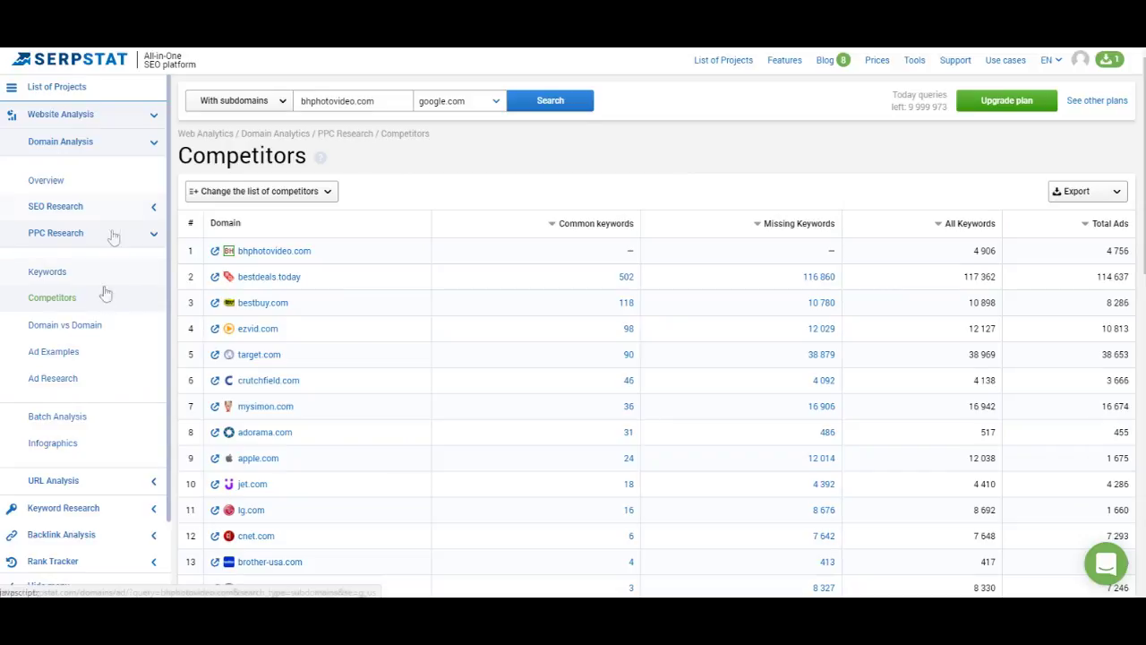
- Review the Ad Examples report's adverts and keywords, and open the Ad Research report to see ads grouped by landing page
left_click(65, 356)
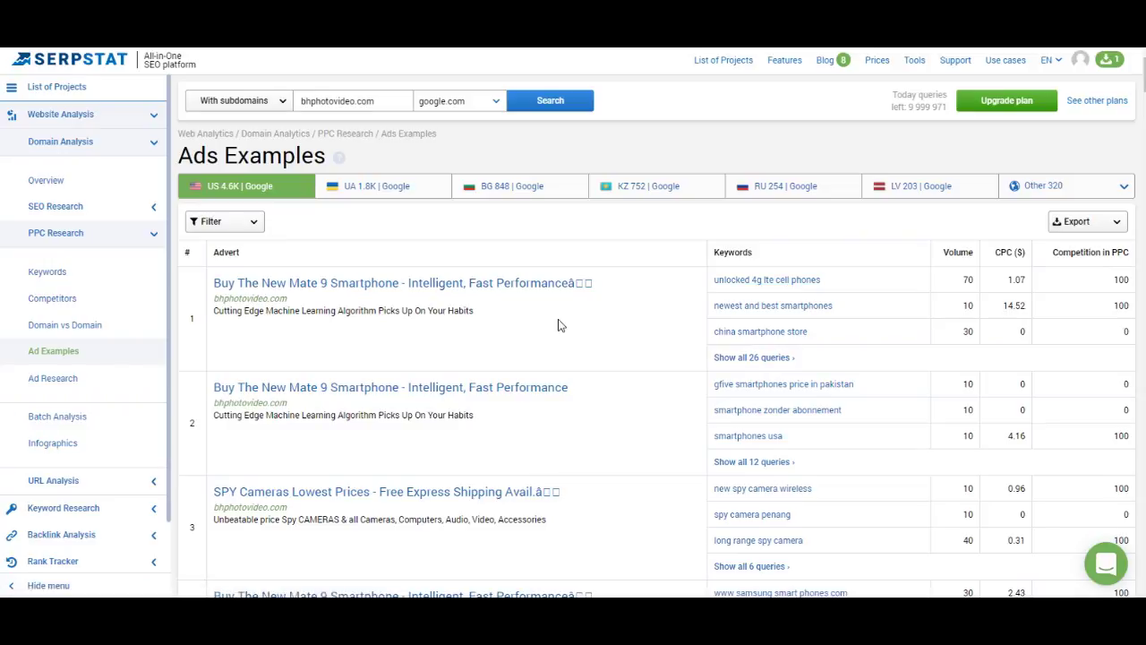
scroll(573, 330, "down", 3)
scroll(582, 332, "up", 3)
left_click(53, 377)
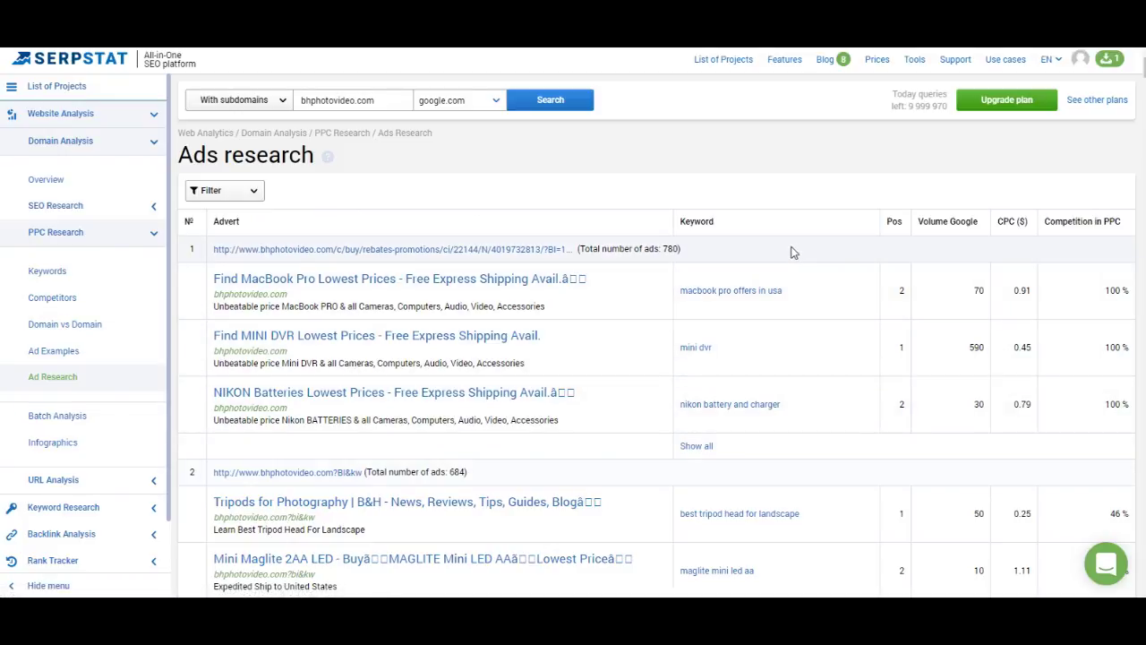
- Open Batch Analysis and fill the domain list with bhphotovideo.com, amazon.com and newegg.com, one per line
left_click(93, 417)
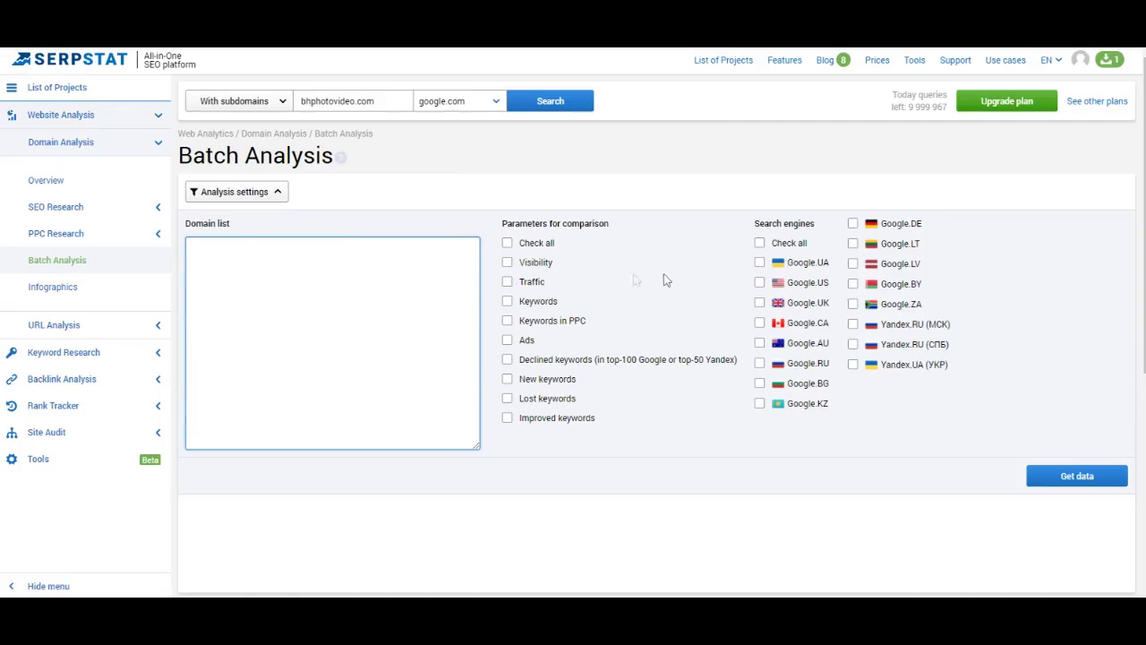
left_click(247, 268)
left_click_drag(383, 102, 277, 101)
right_click(355, 100)
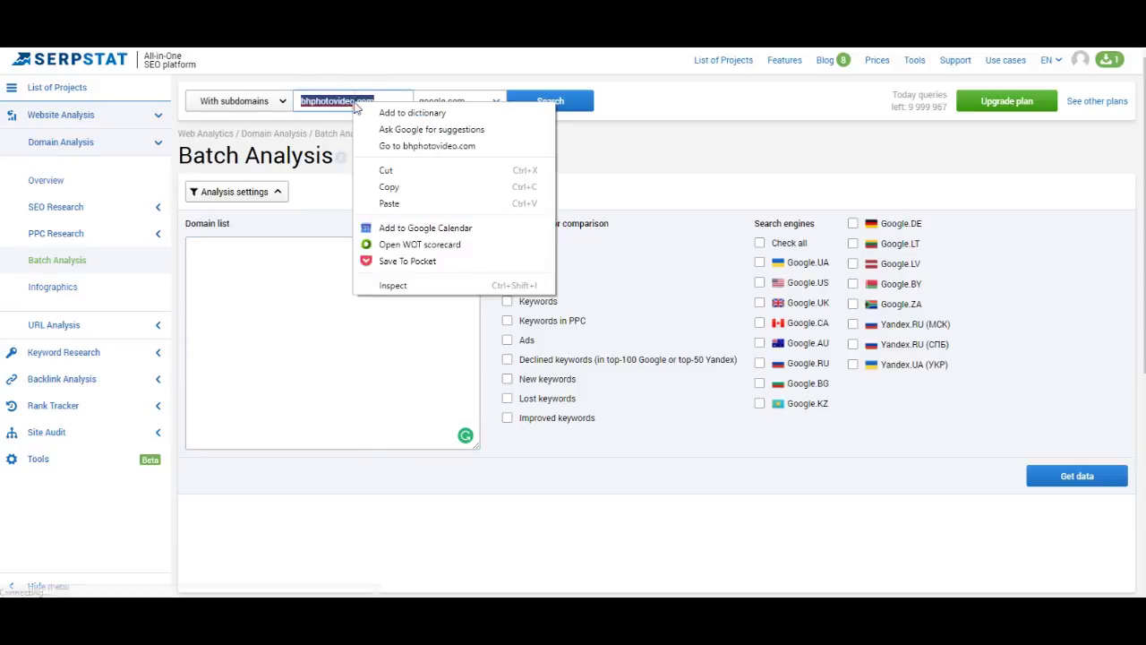
left_click(394, 187)
left_click(291, 276)
key("ctrl+v")
type("ama")
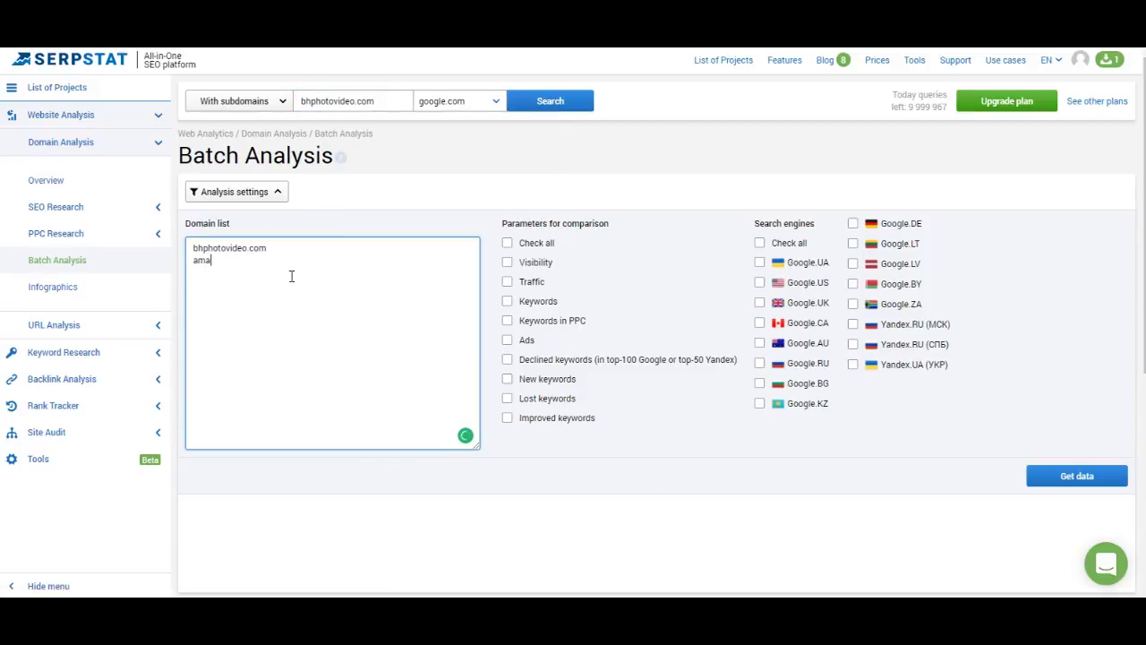
type("zon.com newegg.com")
- Get batch data comparing the listed domains by Visibility and Keywords in Google.US and Google.UK
left_click(507, 262)
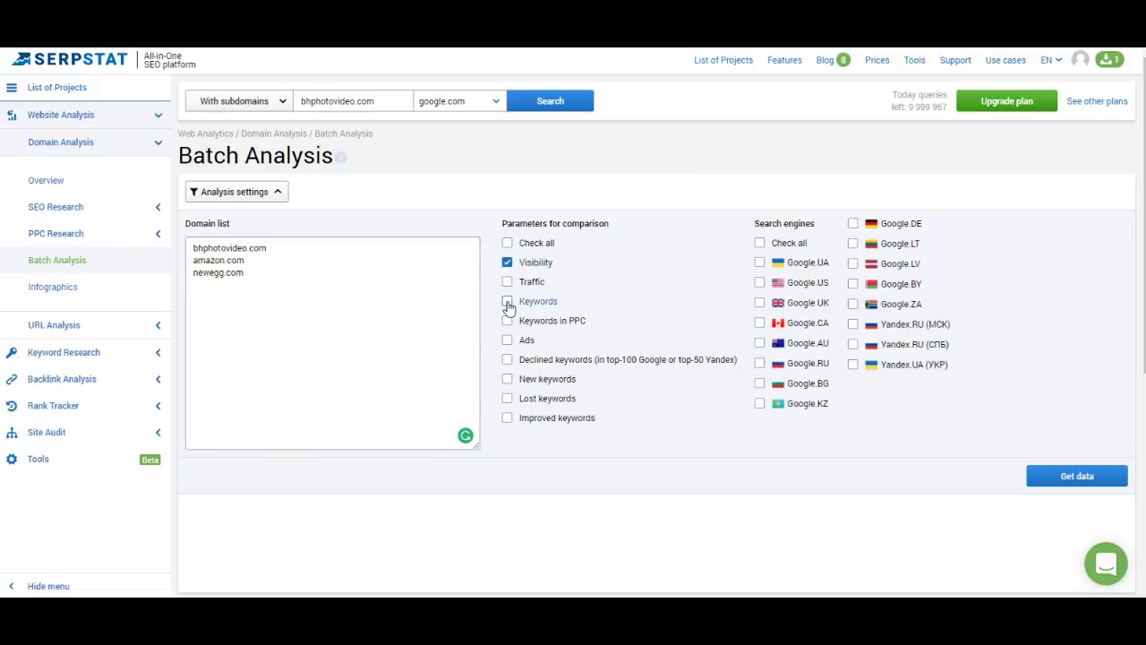
left_click(759, 282)
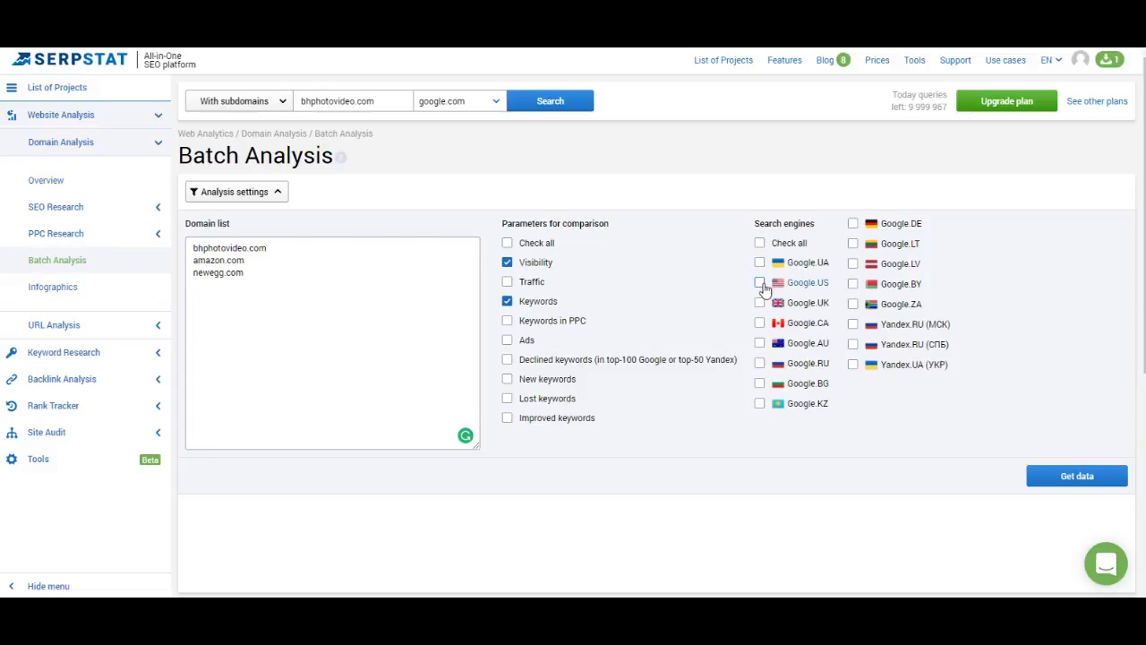
left_click(760, 302)
left_click(1061, 475)
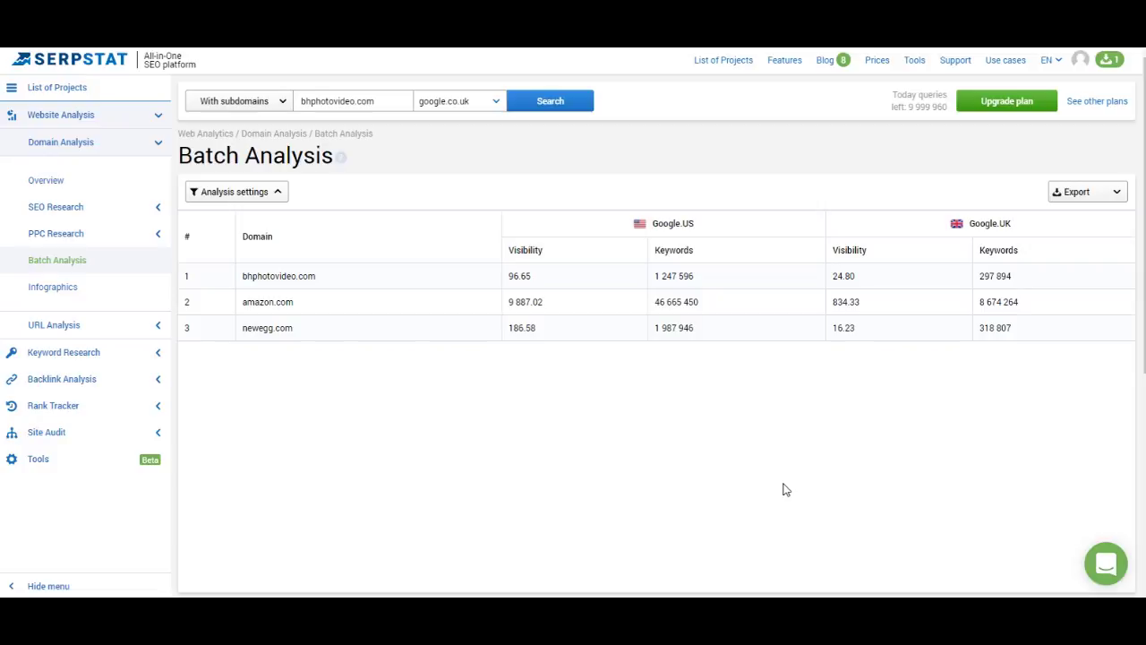
- Open the Infographics report and review its visibility, organic keywords, position distribution and main competitors charts
left_click(46, 289)
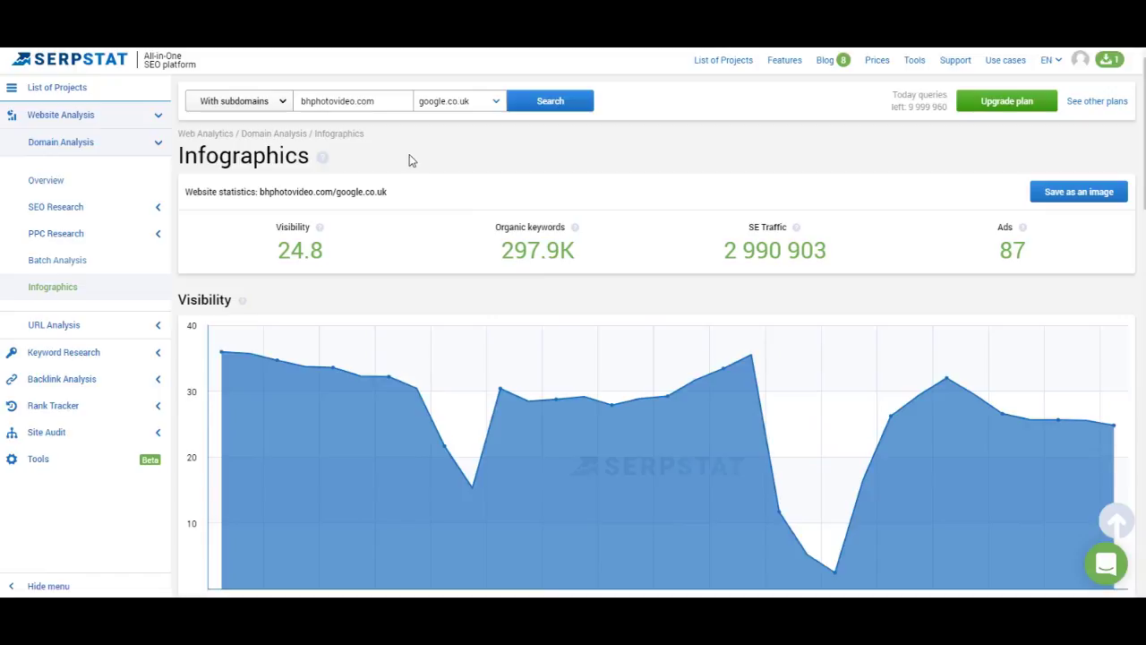
scroll(471, 171, "down", 15)
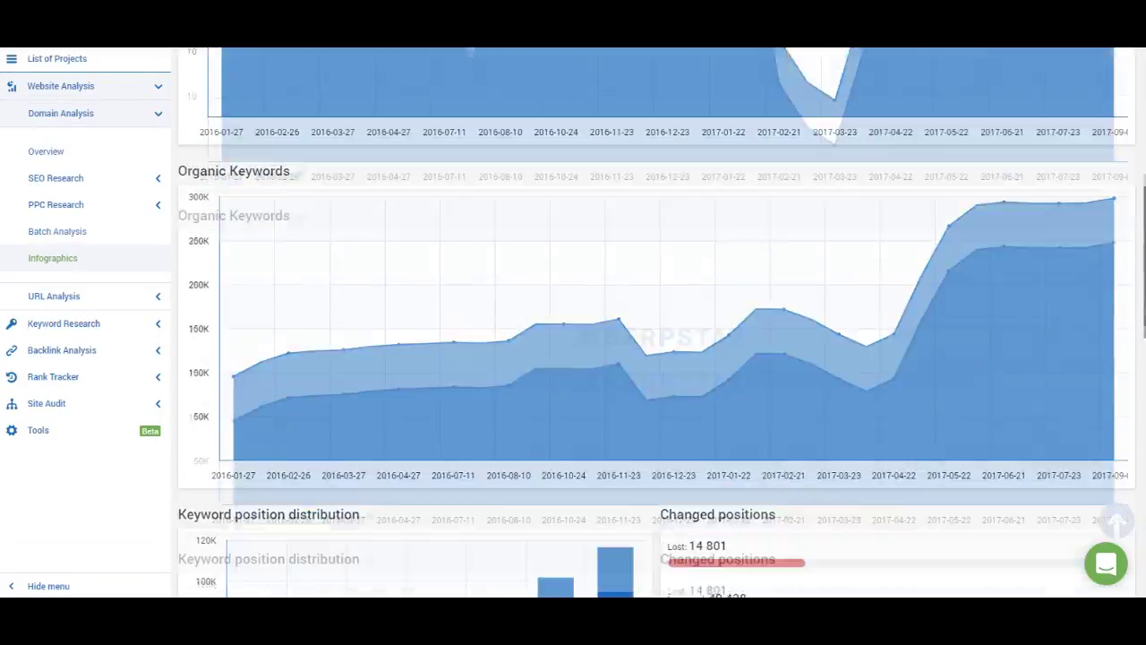
scroll(573, 358, "down", 1)
scroll(573, 358, "up", 1)
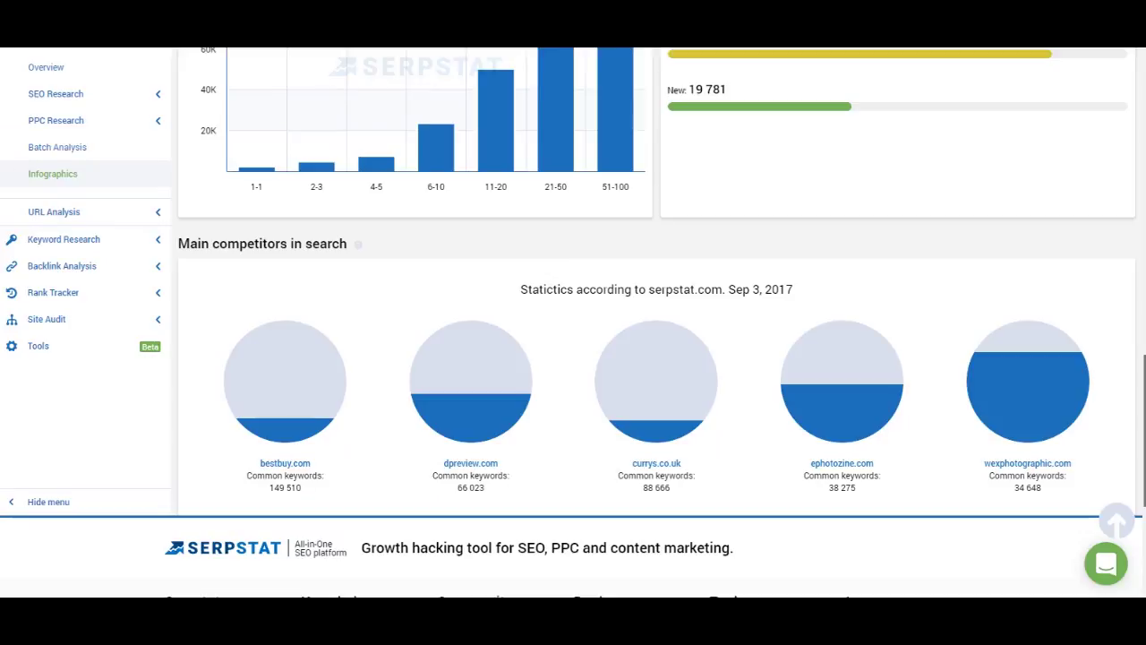
scroll(573, 322, "up", 15)
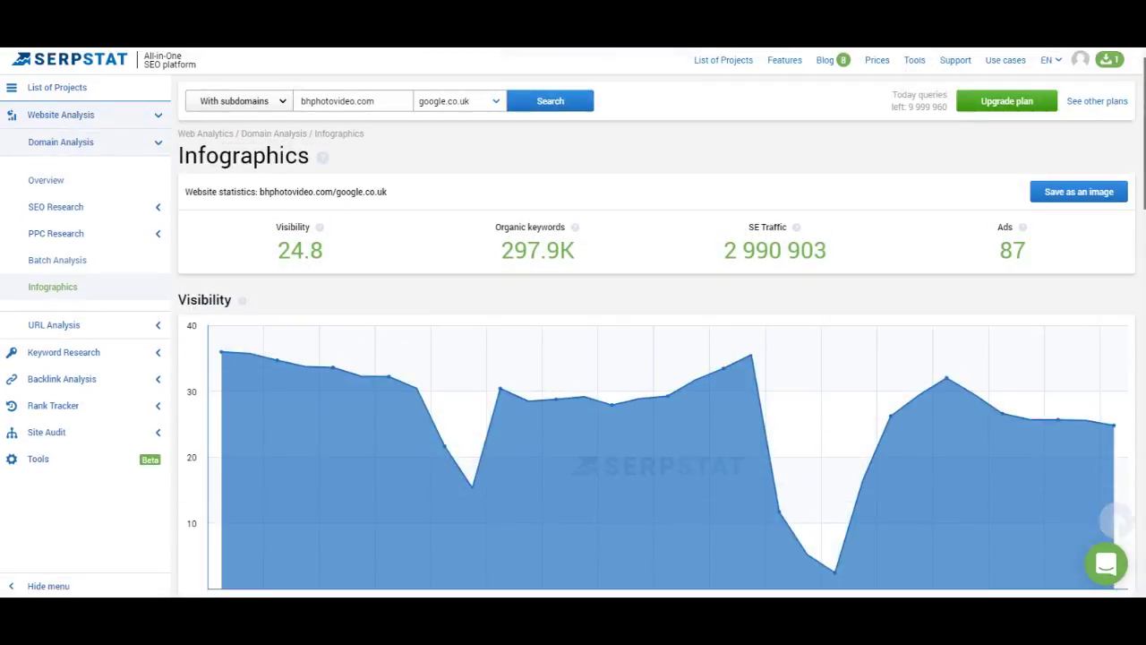
- Save the infographics as an image and open the downloaded chart.png
left_click(1078, 190)
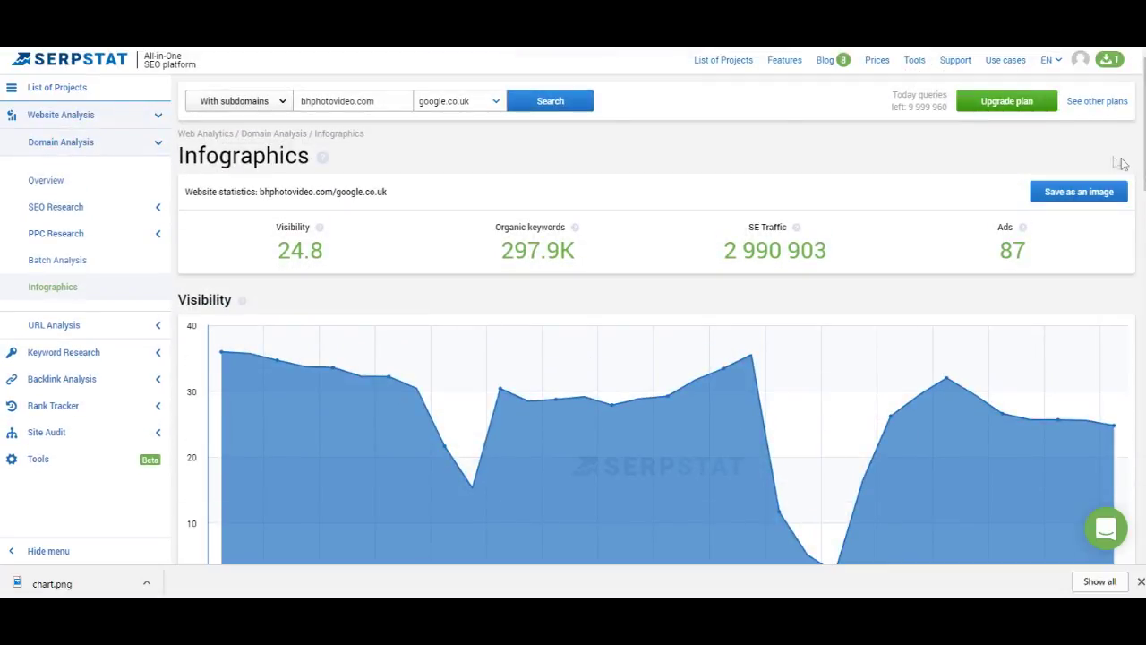
left_click(49, 587)
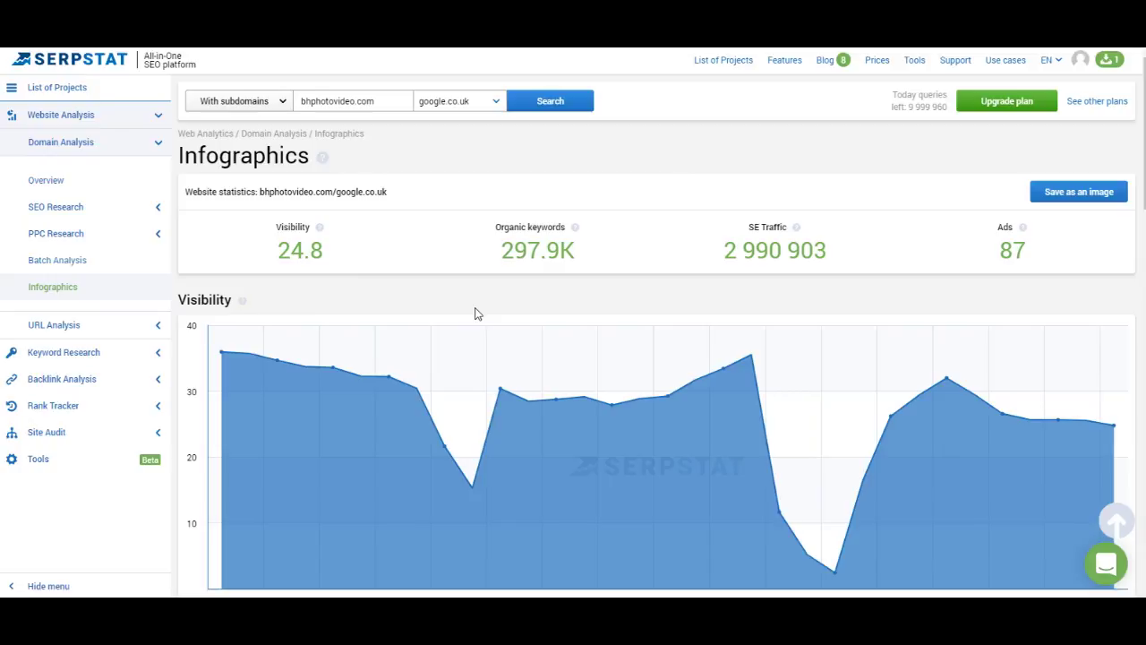
- Show the reports available under URL Analysis
left_click(159, 326)
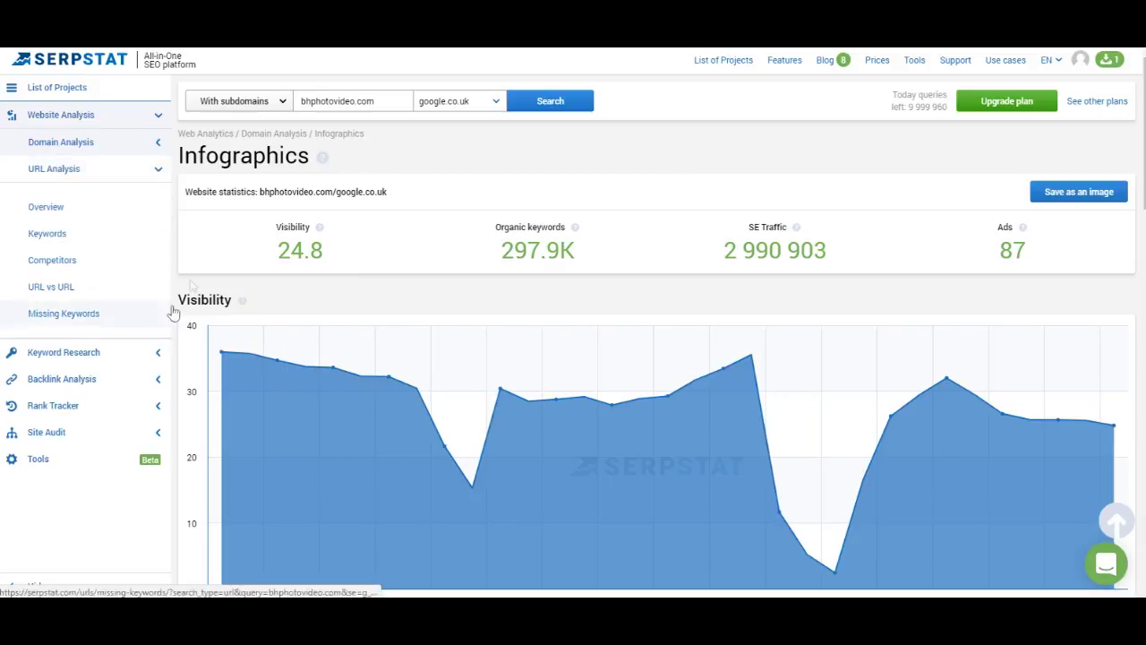